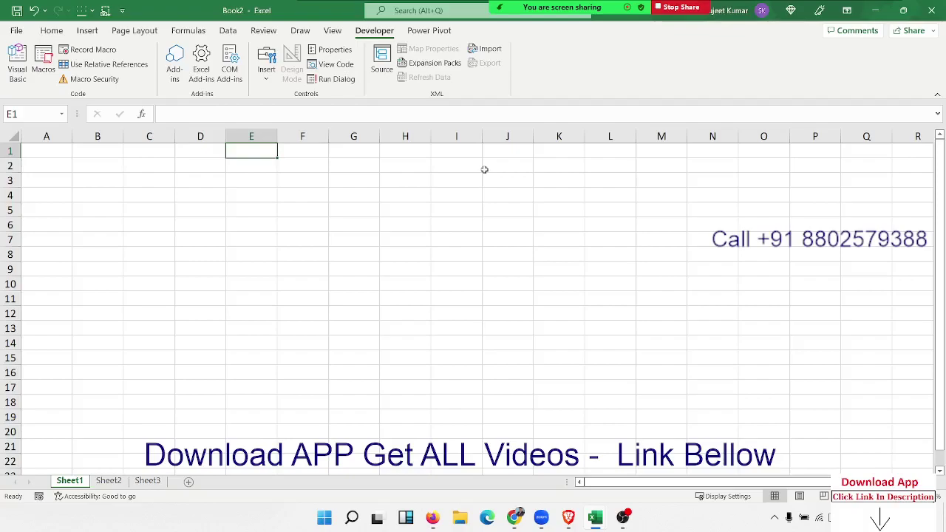
Open the Visual Basic editor and insert a new Module1 into Book2's project
left_click(17, 68)
left_click(86, 26)
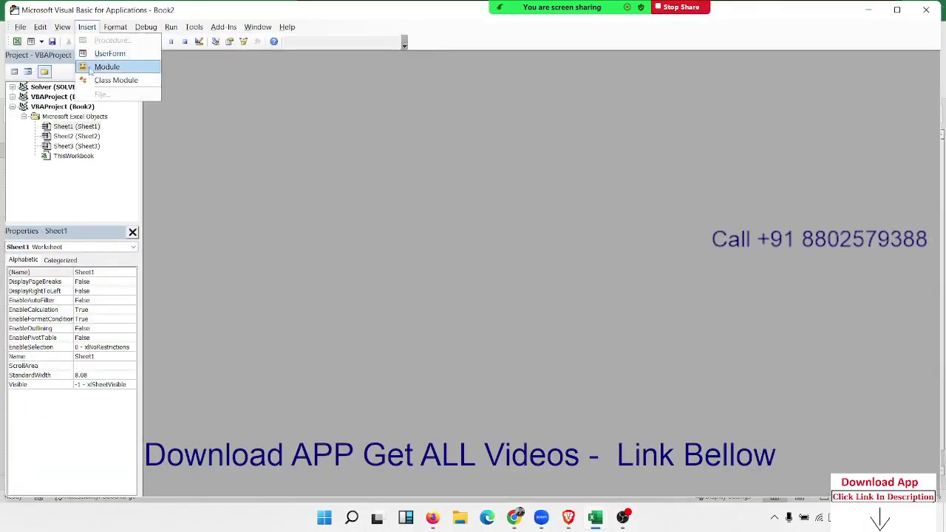
left_click(103, 68)
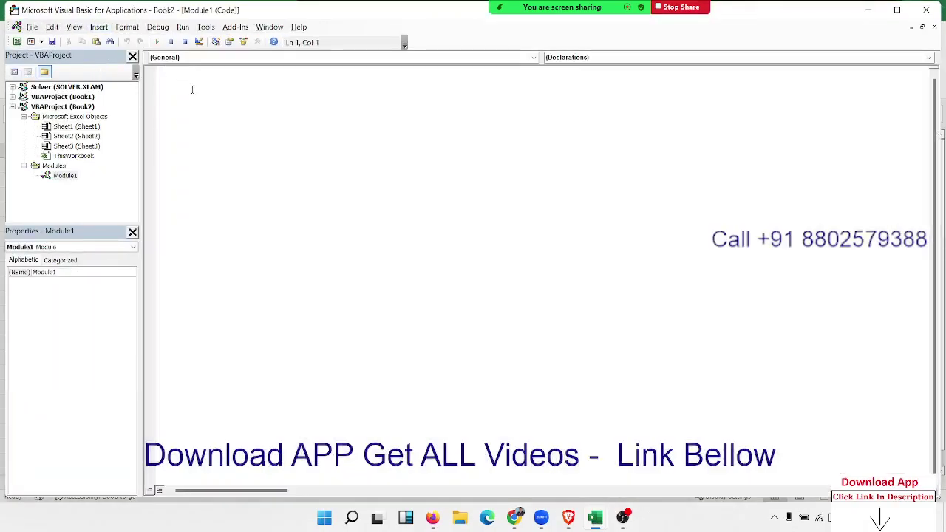
Create the macro header Sub mk_att() in Module1
type("sub ")
type("mk_")
type("ata")
key("BackSpace")
type("t()")
key("Return")
key("Return")
key("Return")
key("Return")
key("Up")
key("Up")
Add m = InputBox("Enter Month") to the macro body, then switch back to Excel
type("m")
type("=inpu")
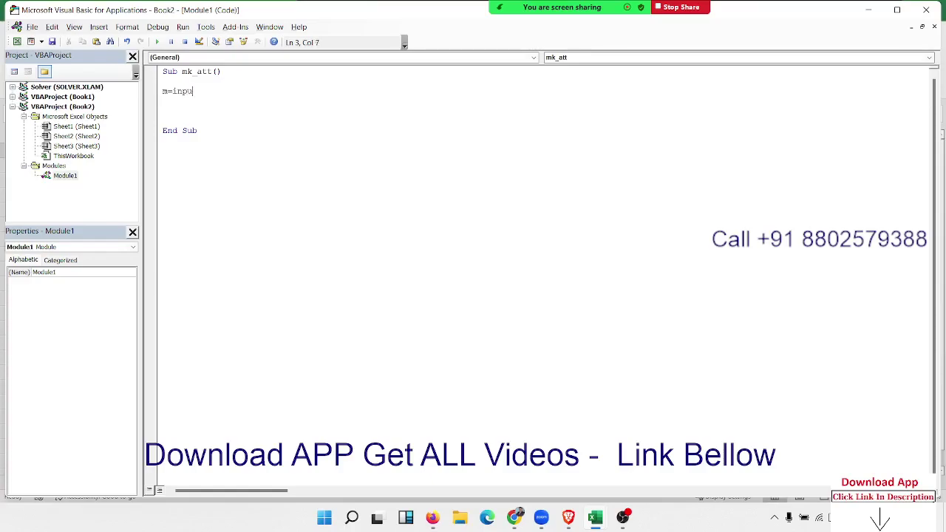
type("tbox")
type("(\"ent")
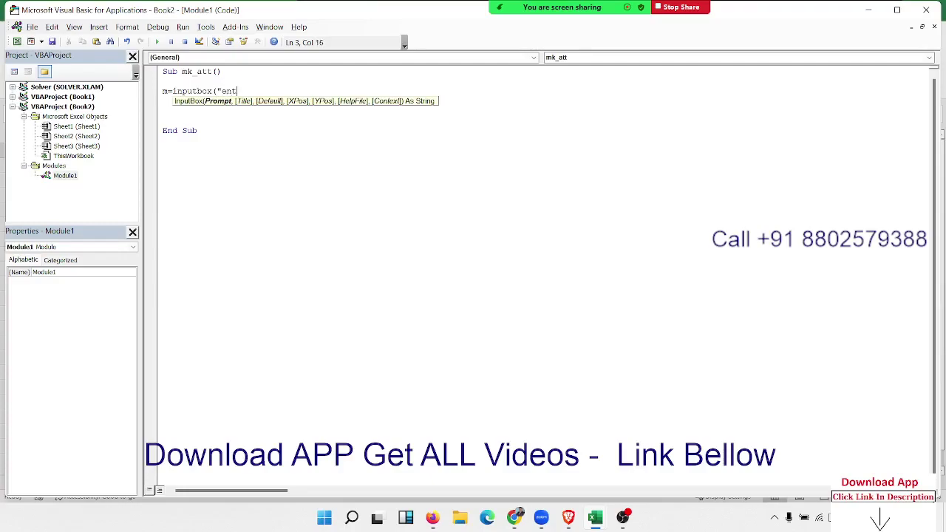
type("er")
key("BackSpace")
key("BackSpace")
key("BackSpace")
key("BackSpace")
key("BackSpace")
type("Ent")
type("er Mon")
type("th")
type("\"")
type(")")
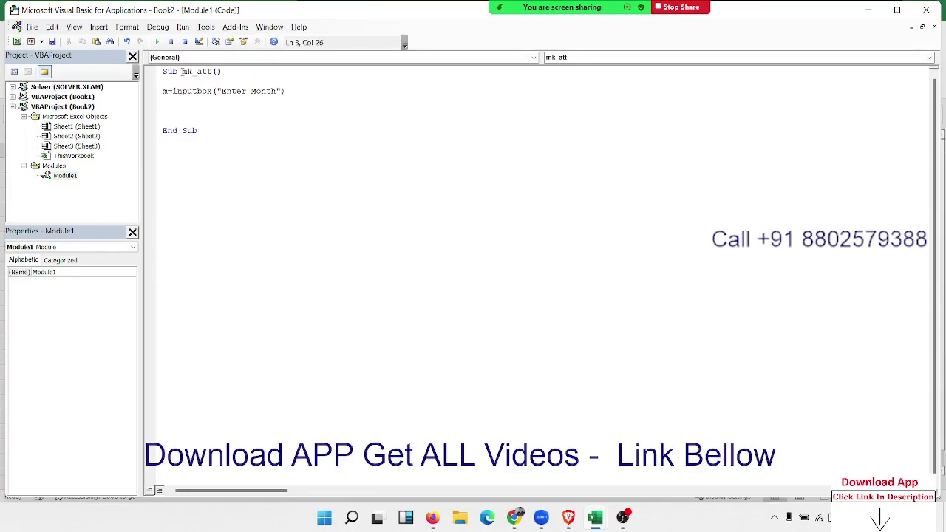
key("Return")
key("Return")
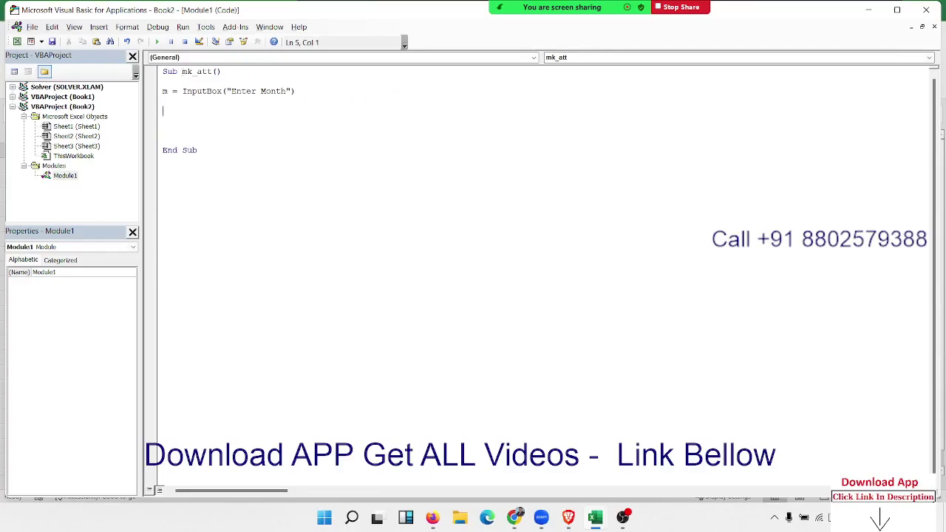
key("alt+Tab")
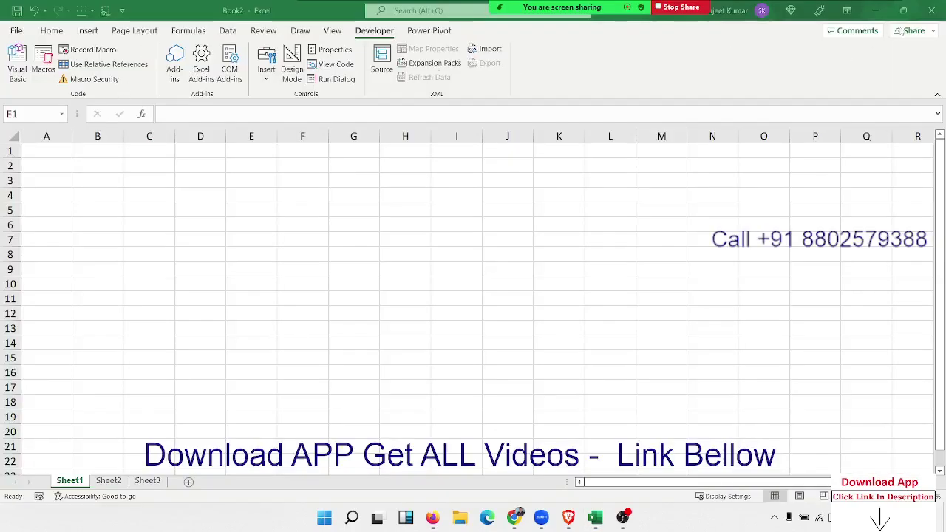
mouse_move(903, 10)
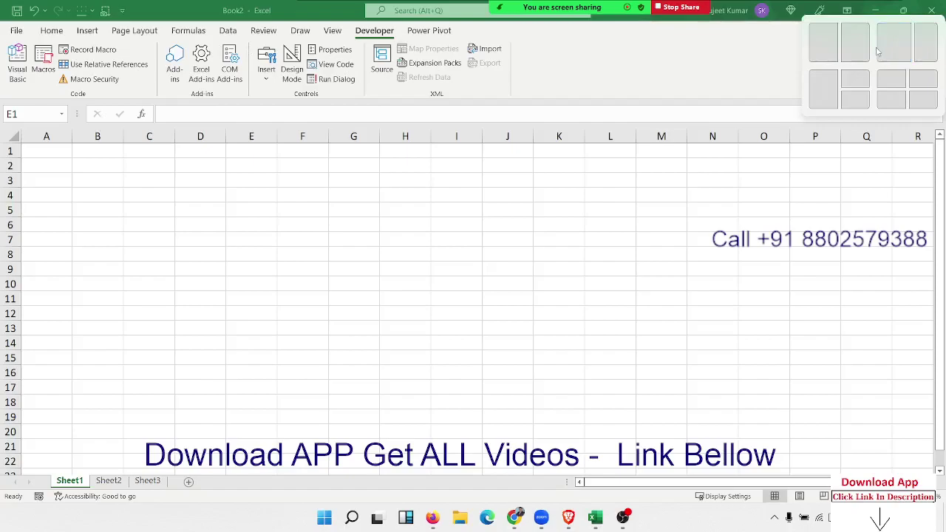
Snap Excel to the right and the VBA editor to the left, widening the editor
left_click(864, 47)
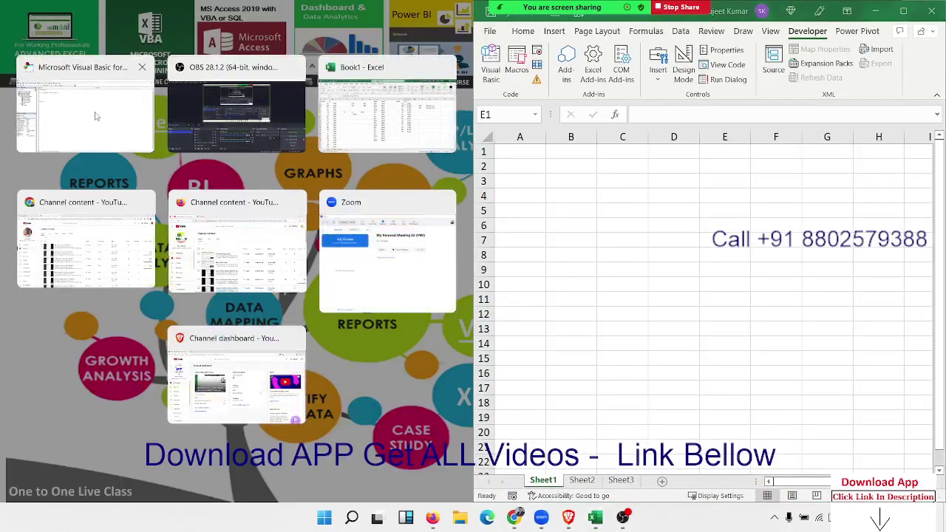
left_click(95, 116)
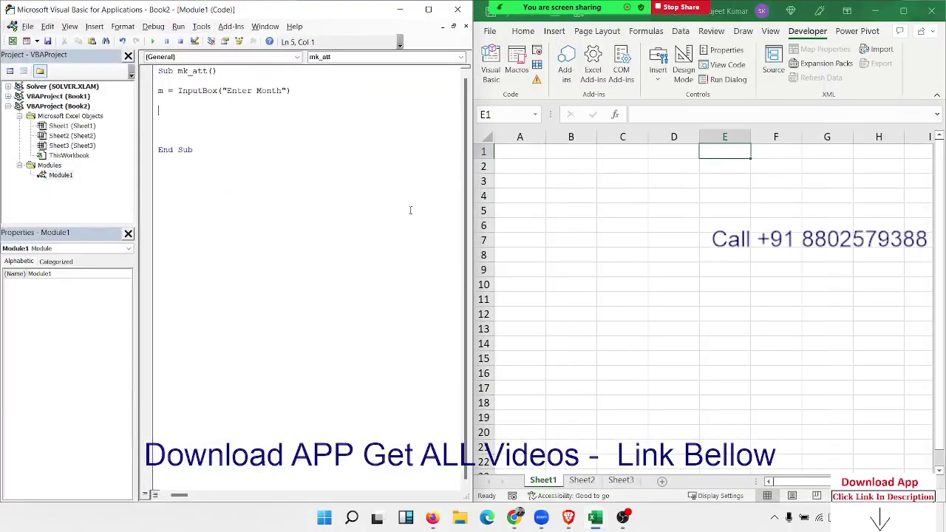
left_click_drag(473, 249, 550, 249)
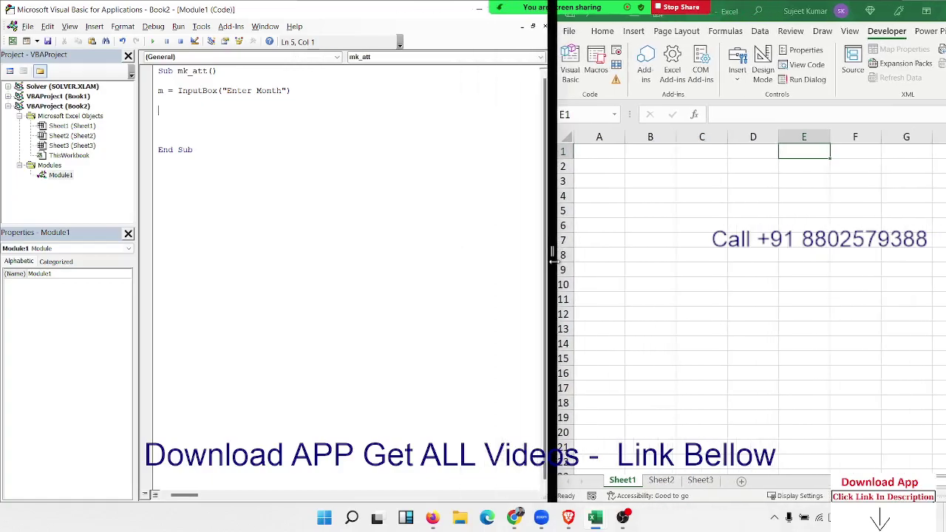
Locate the target cells A2 and B2 on Sheet1 before returning to the code
left_click(605, 179)
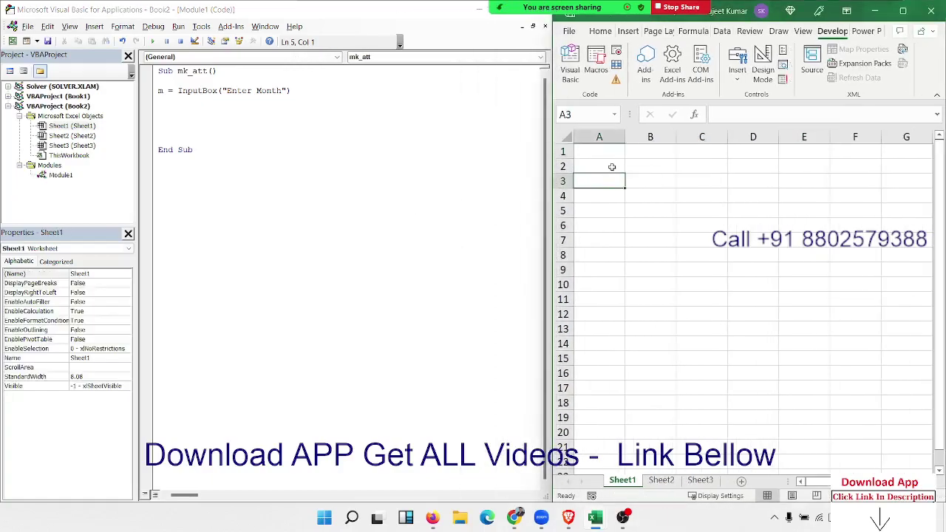
left_click(612, 165)
left_click(610, 153)
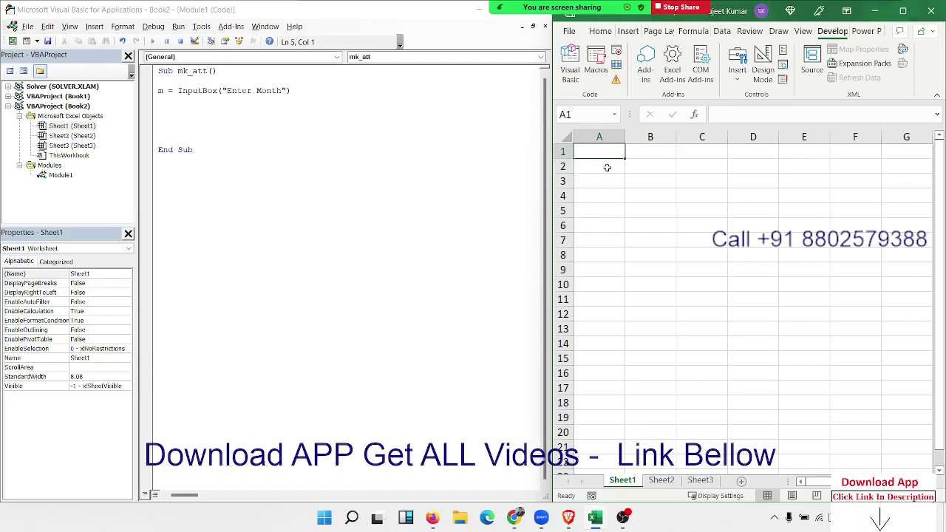
left_click(607, 167)
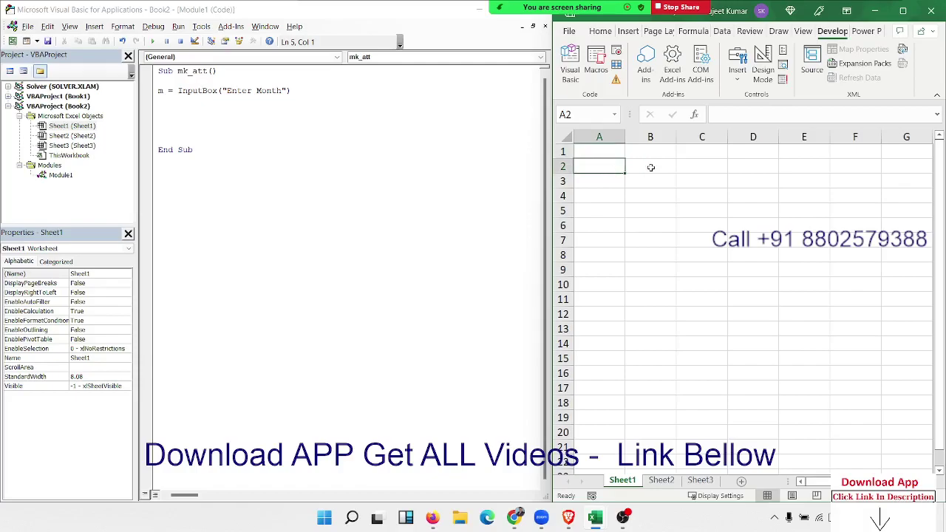
left_click(650, 166)
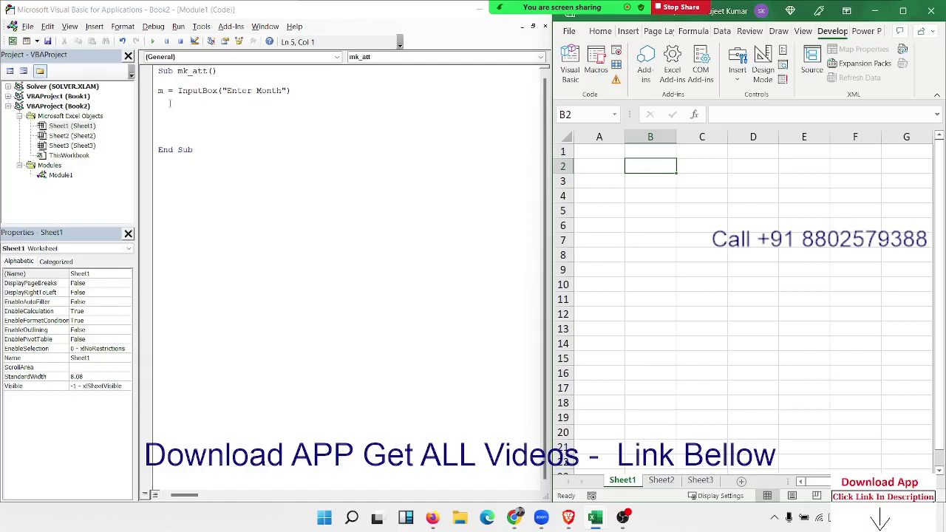
left_click(170, 104)
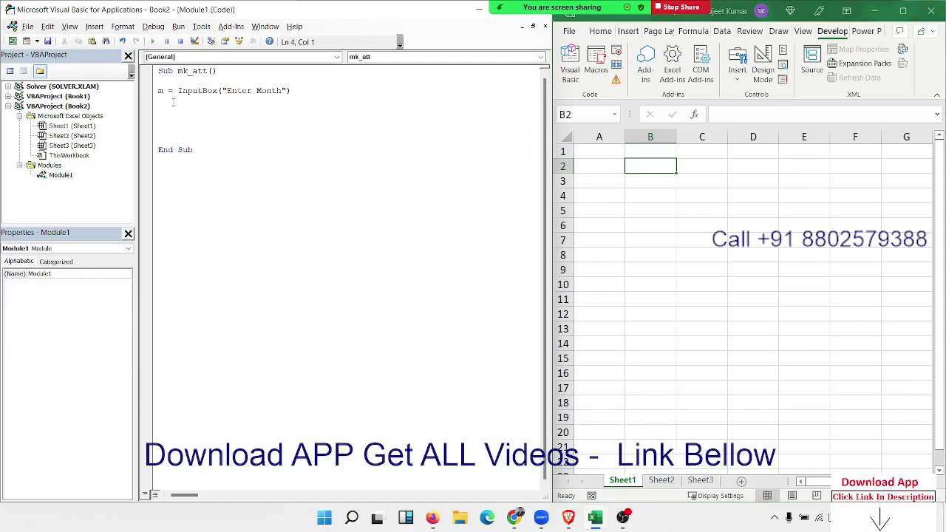
Add the line Range("A2").Value = "Month" to the macro
key("Return")
type("rang")
type("e(\"A")
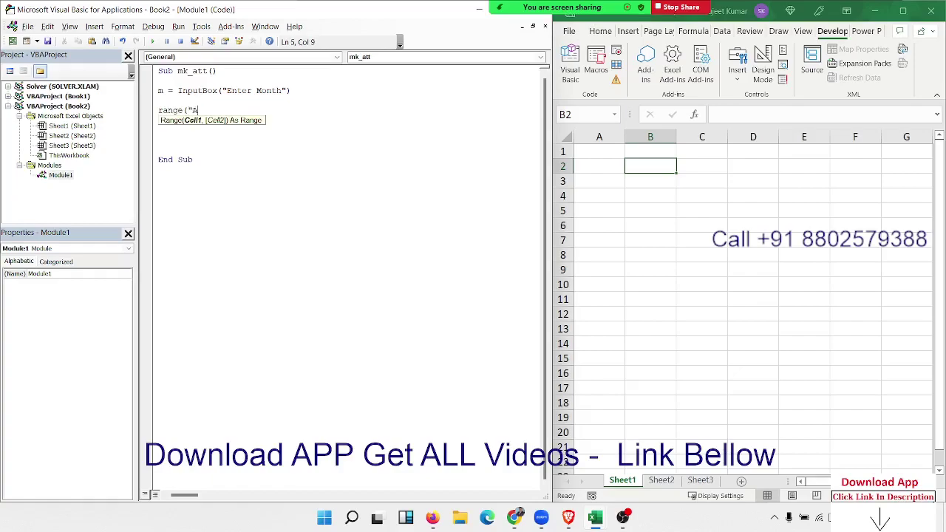
type("2\").")
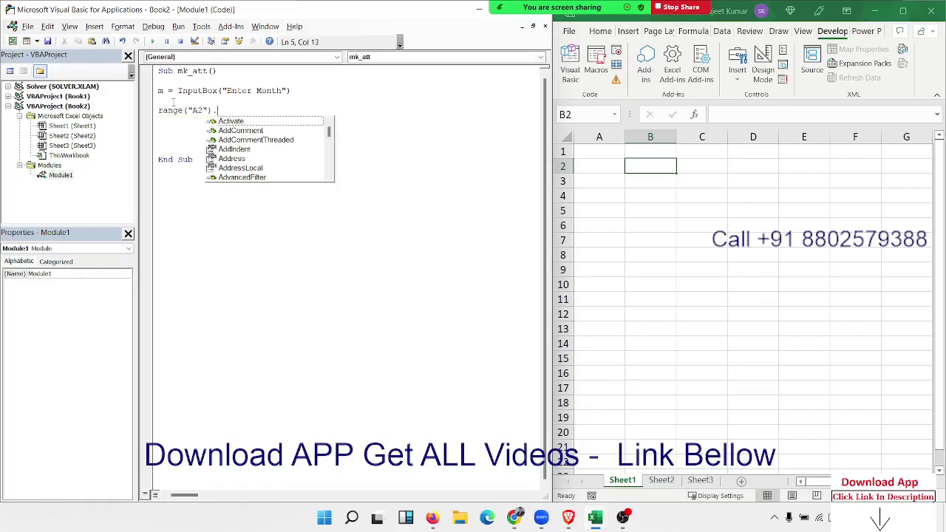
type("Value=")
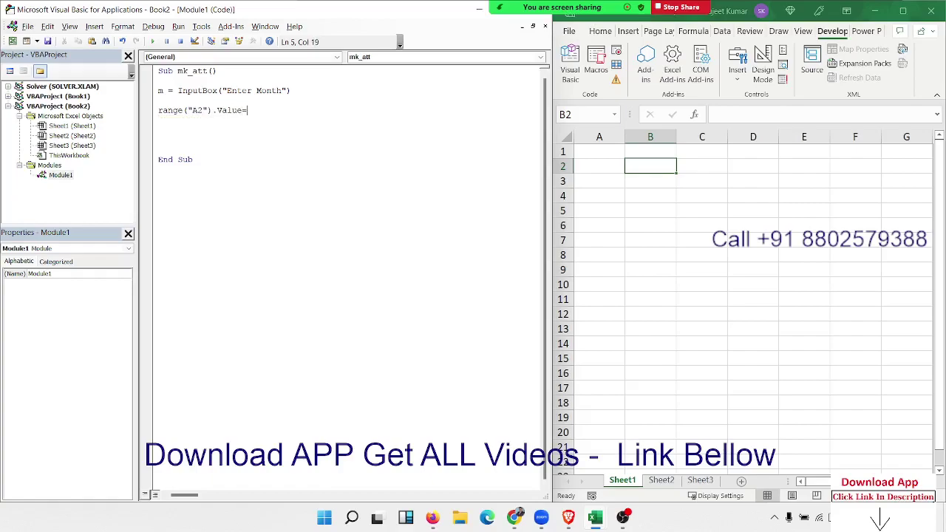
type("\"Month")
type("\"")
key("Return")
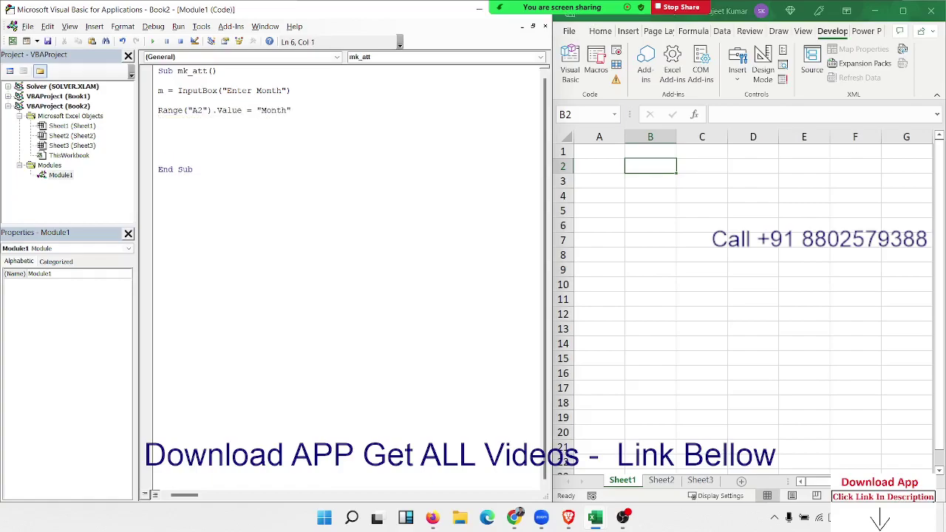
Add Range("B2").Value = M & " - " & Year(Date) to write the month and year
type("range(")
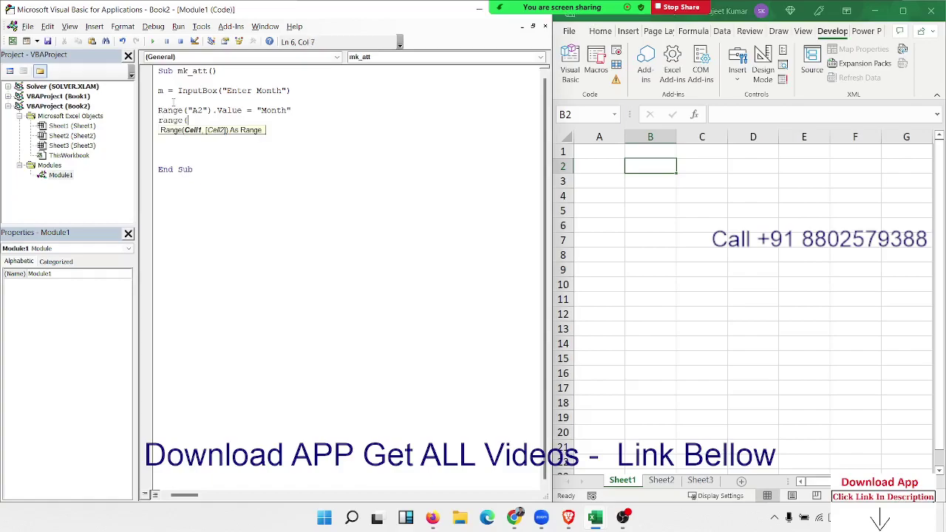
type("\"V")
key("BackSpace")
type("B2")
type("\").")
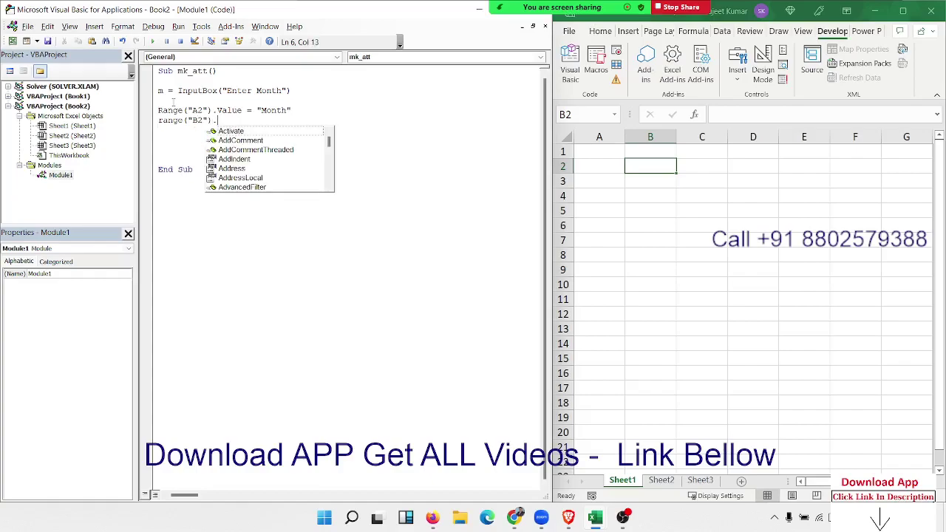
type("v")
key("Down")
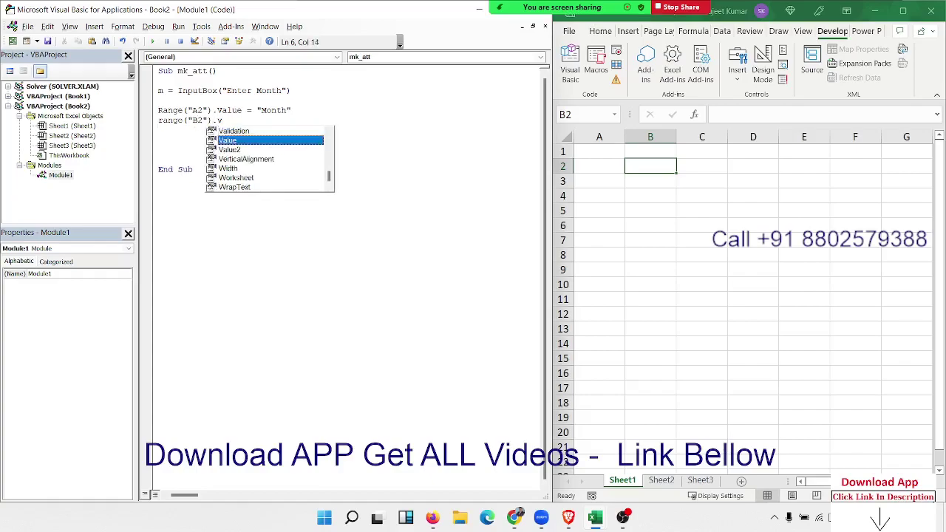
key("Tab")
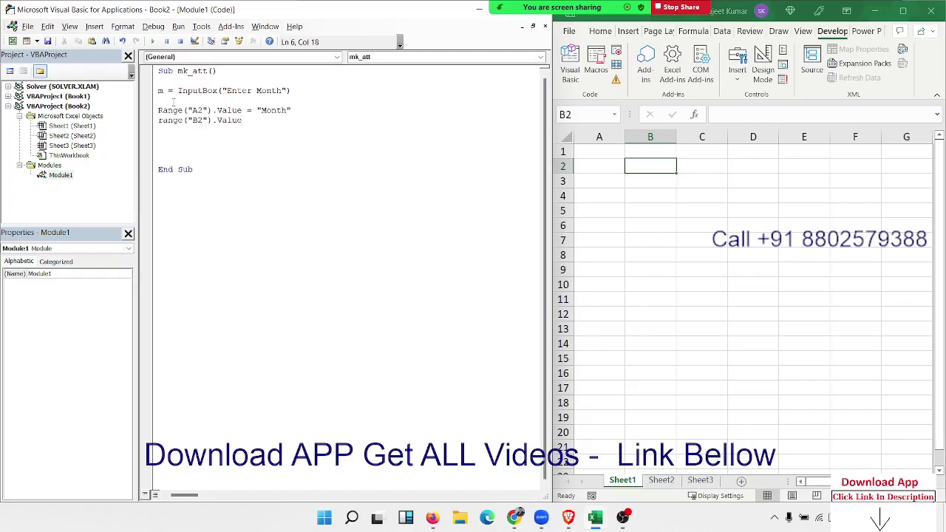
type("=\"")
key("BackSpace")
type("M ")
type("& ")
type("yeat")
key("BackSpace")
type("r(")
type("date")
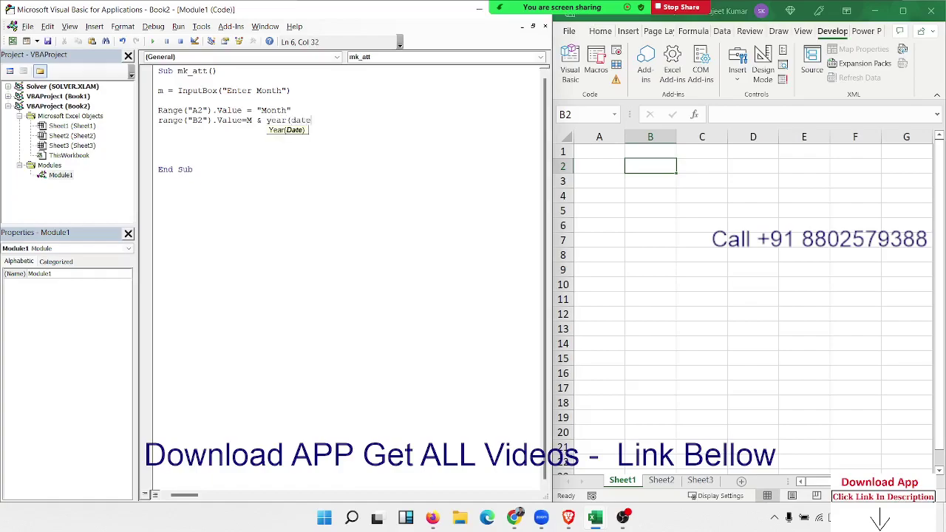
type(")")
key("Return")
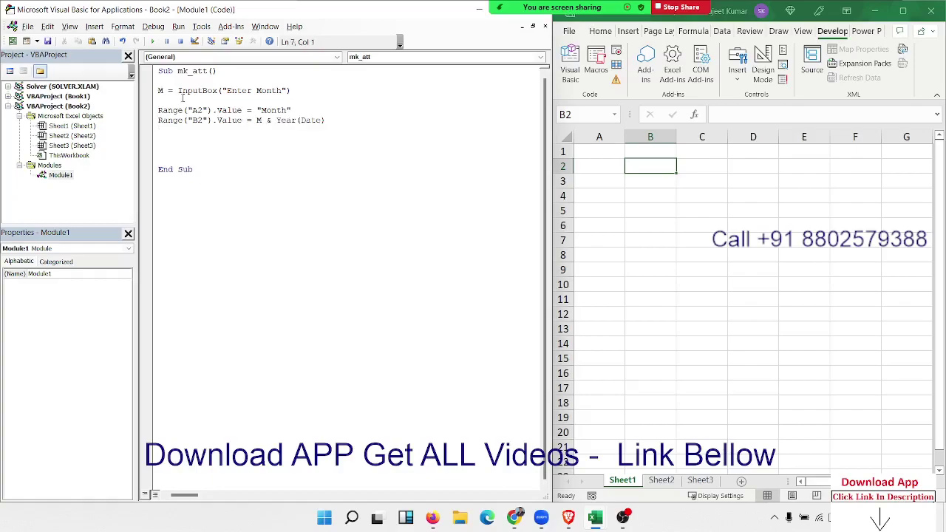
left_click(277, 120)
Finish the B2 line with " - "& and run mk_att, entering Nov as the month
type("\"  ")
type("- \"&")
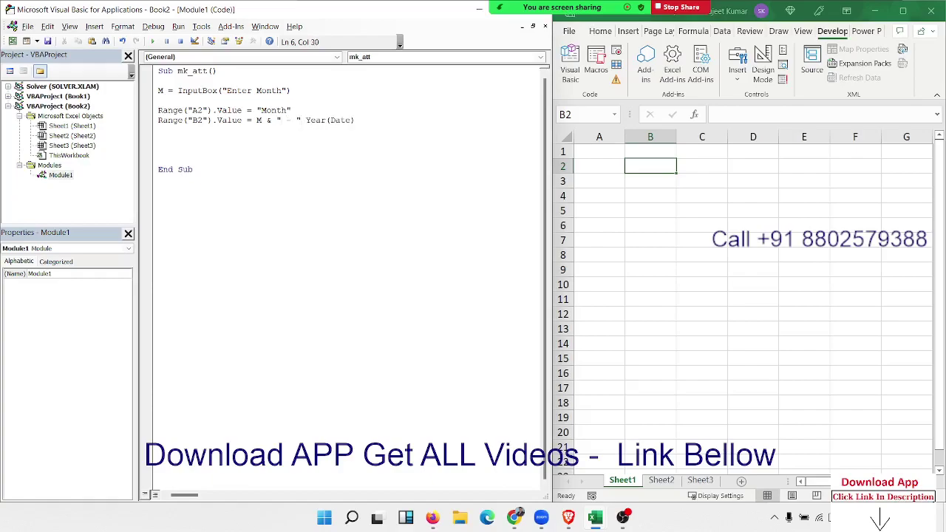
Add Range("B2").Value = M & " - " & Year(Date) to write the month and year
Finish the B2 line with " - "& and run mk_att, entering Nov as the month
type("&")
left_click(271, 149)
left_click(152, 42)
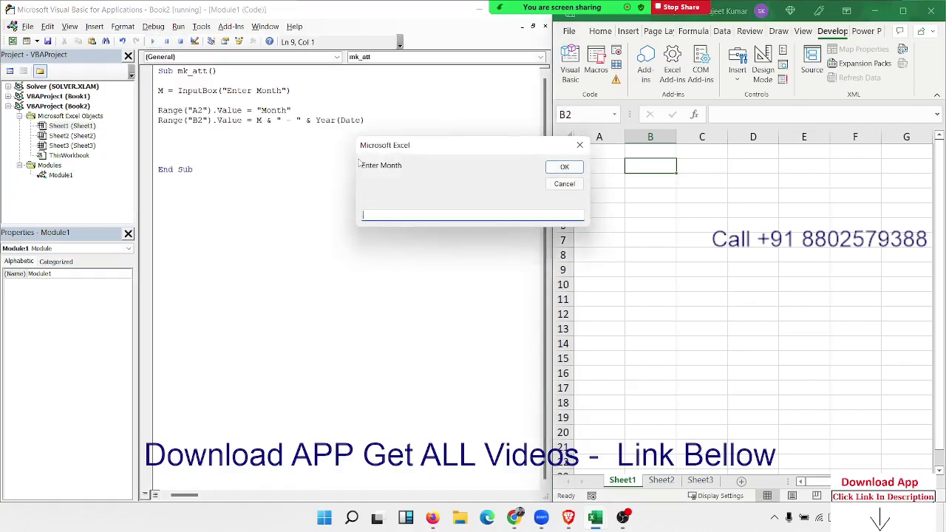
type("No")
type("v")
left_click(564, 167)
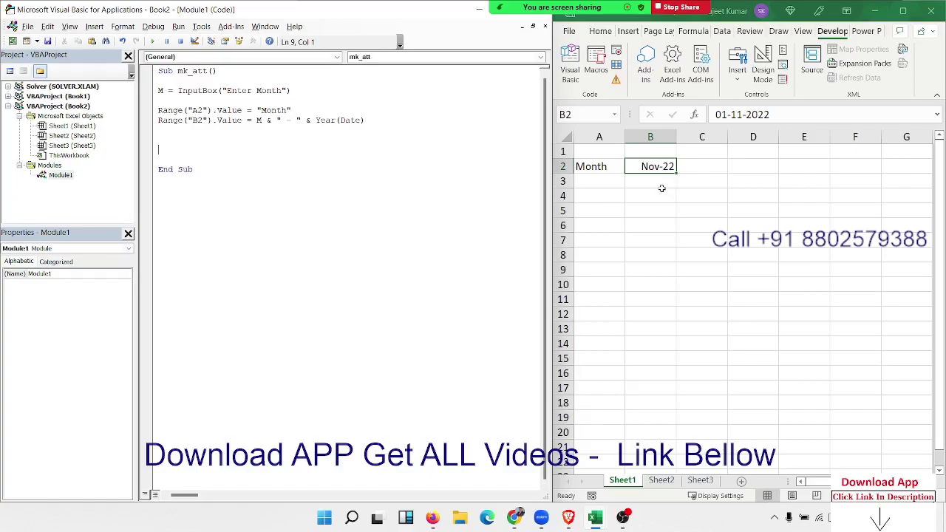
Check that A2 reads Month and B2 holds Nov-22, stored as 01-11-2022
left_click(588, 173)
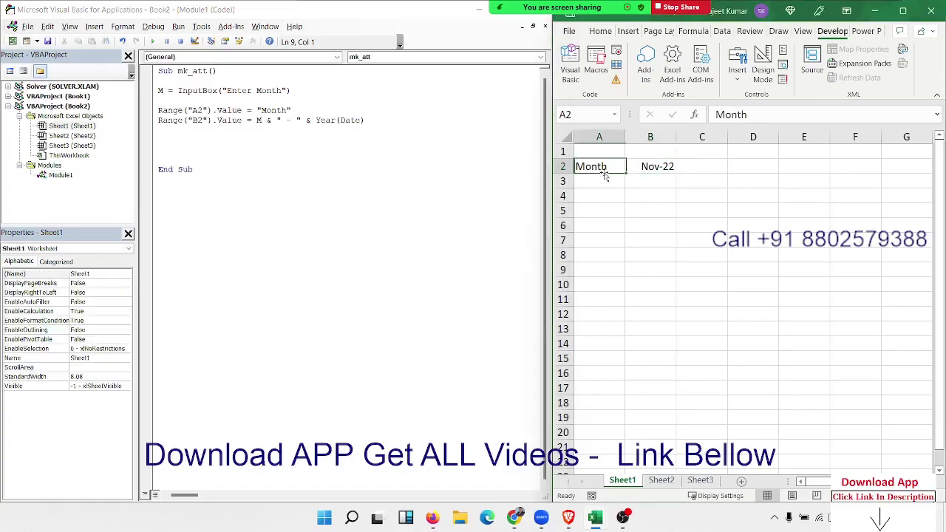
left_click(640, 180)
left_click(648, 168)
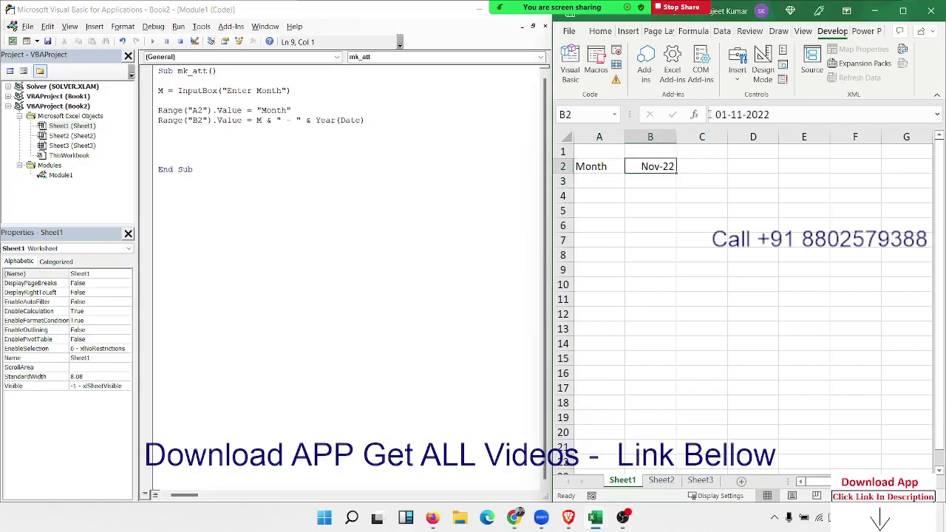
left_click_drag(712, 115, 792, 124)
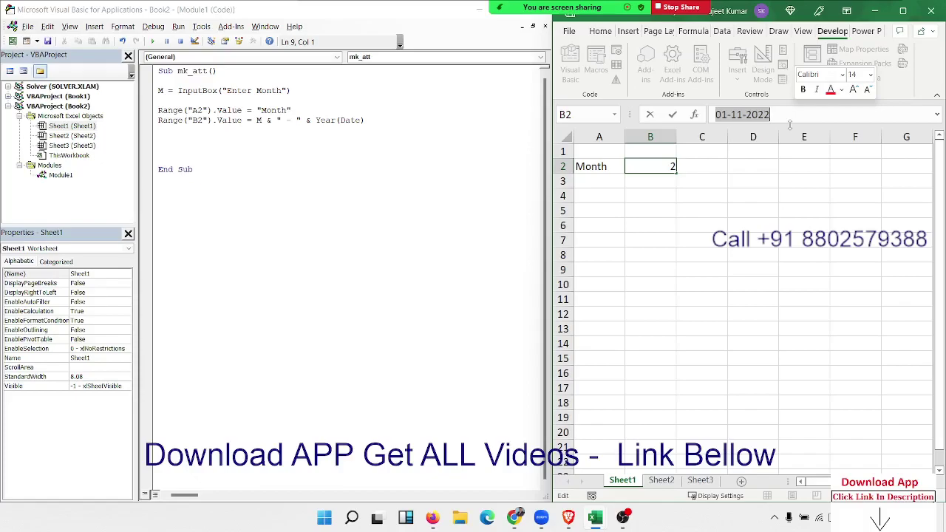
key("Return")
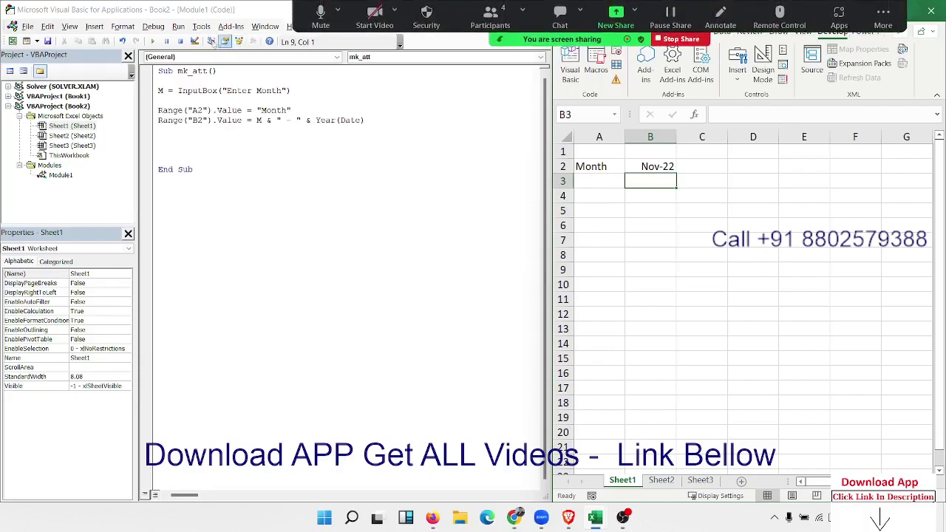
Rerun mk_att with June and confirm B2 now stores 01-06-2022
left_click(165, 42)
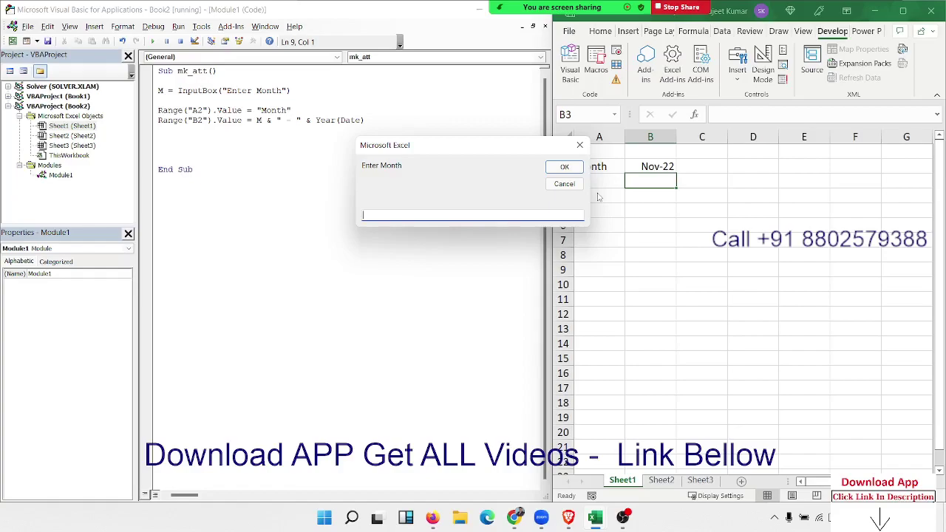
type("Ju")
type("ne")
left_click(568, 166)
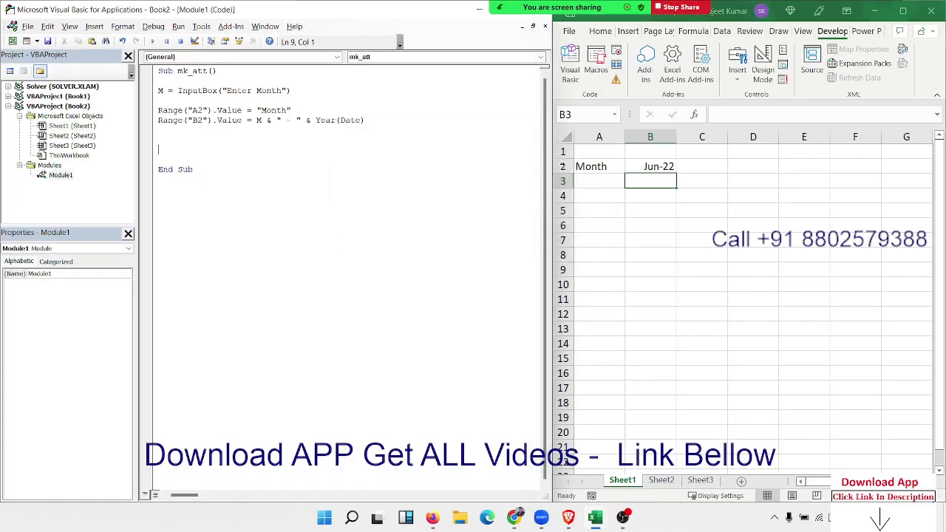
left_click(650, 168)
left_click_drag(715, 114, 770, 115)
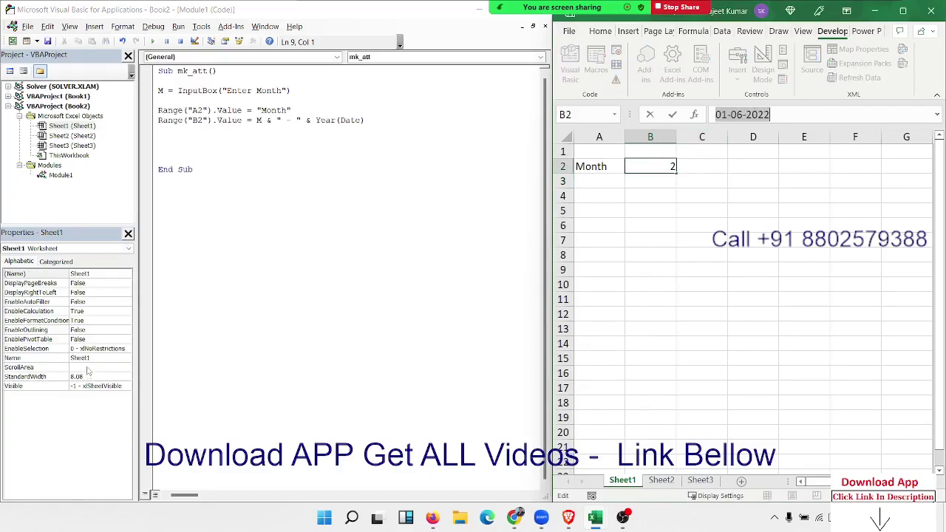
key("Escape")
Go back to the macro code and select cell A6 for the next heading
left_click(169, 131)
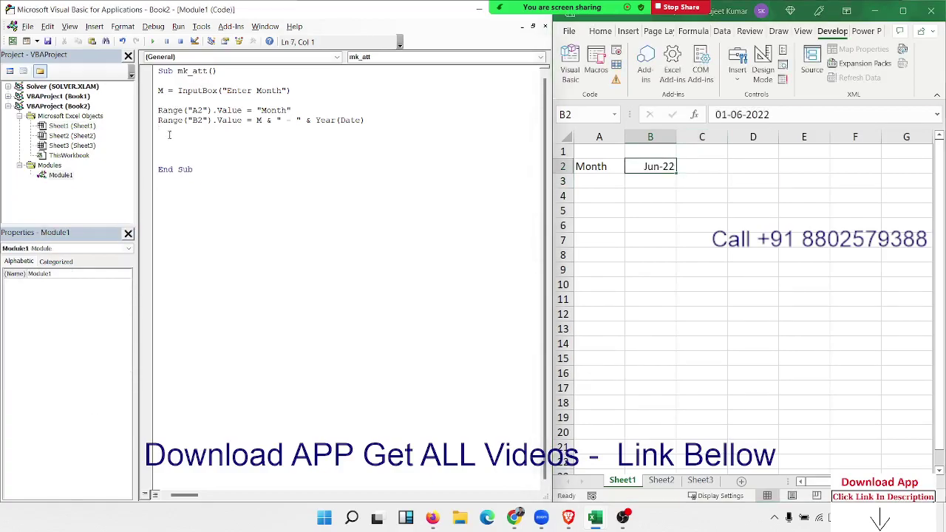
left_click(605, 214)
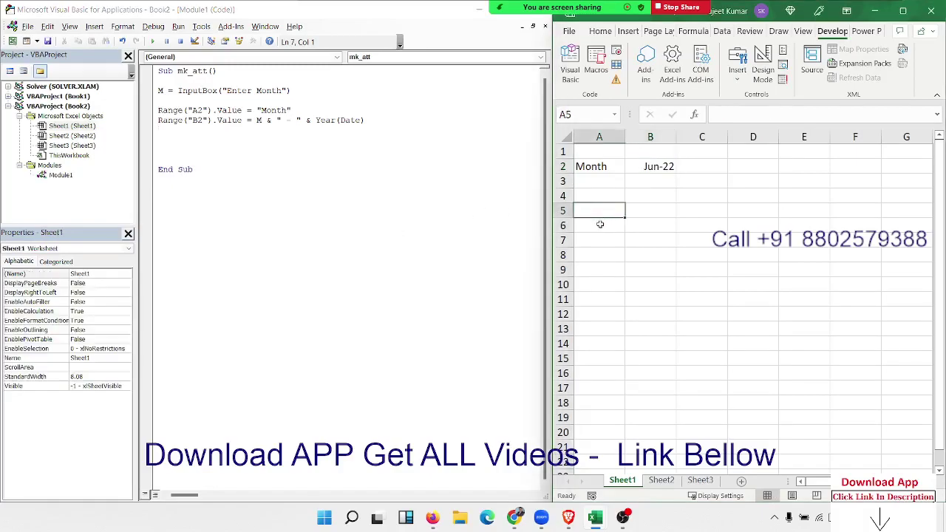
left_click(600, 221)
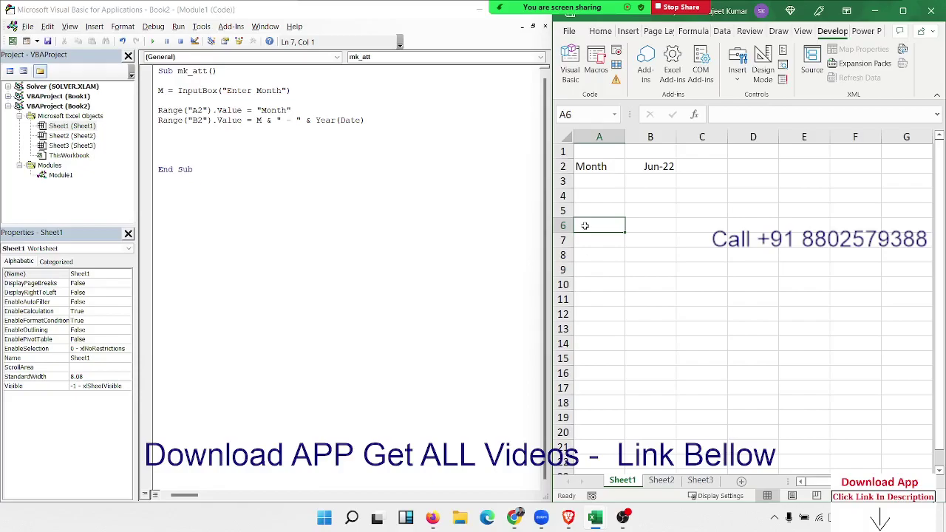
Add the line Range("A6").Value = "Emp No." to mk_att
left_click(171, 141)
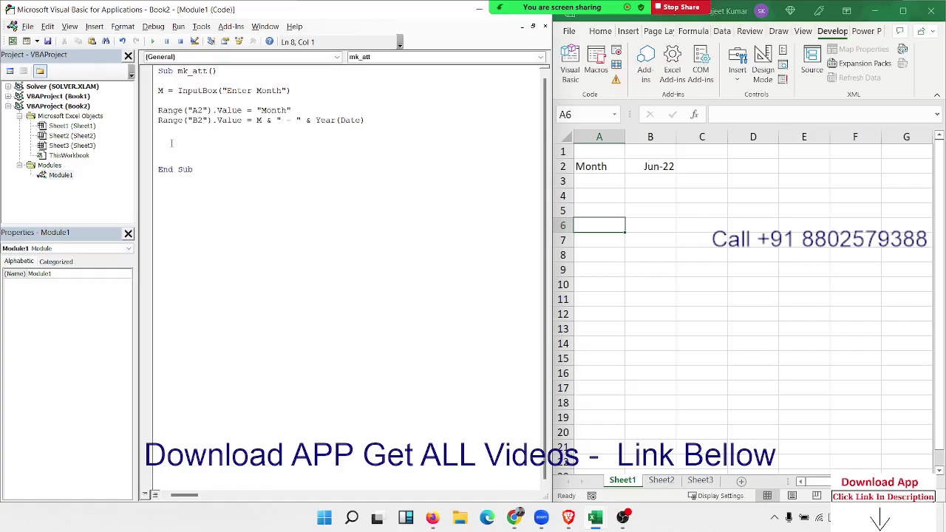
type("rang")
type("e(\"")
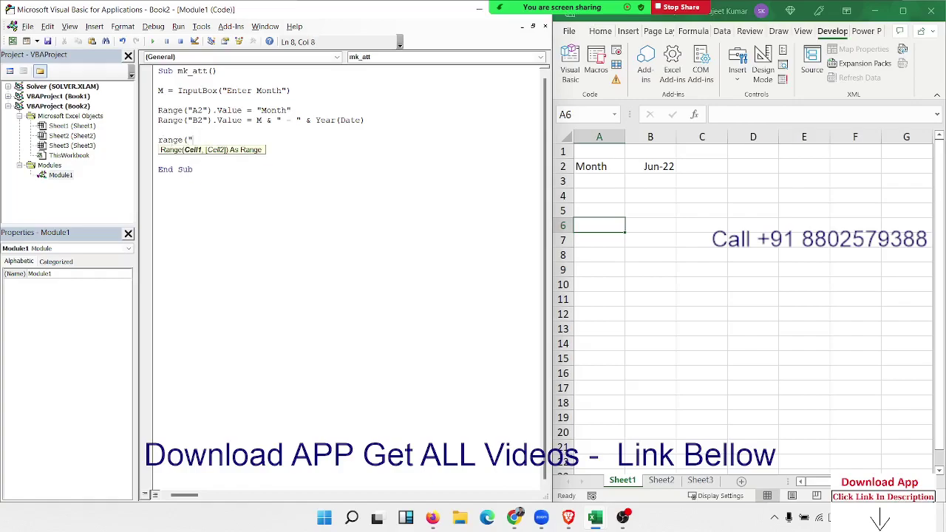
type("E")
key("BackSpace")
type("A")
type("6\")")
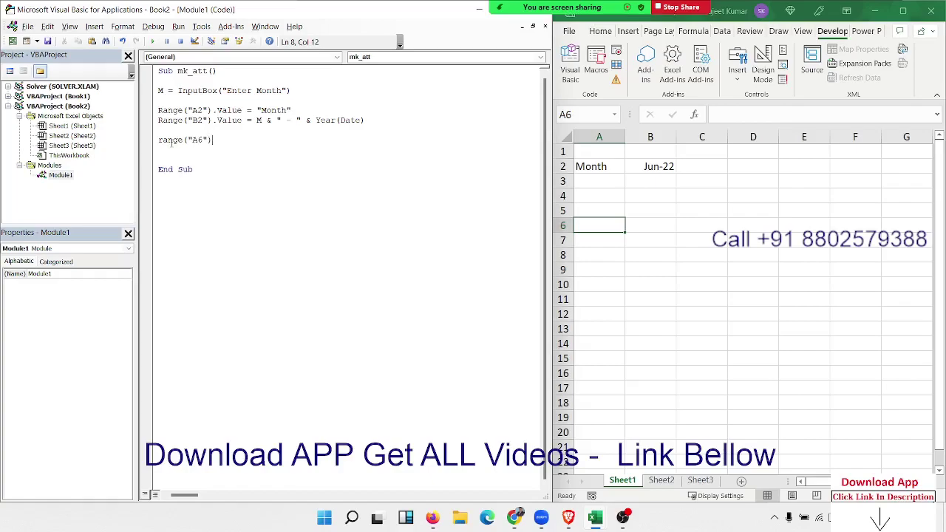
type(".E")
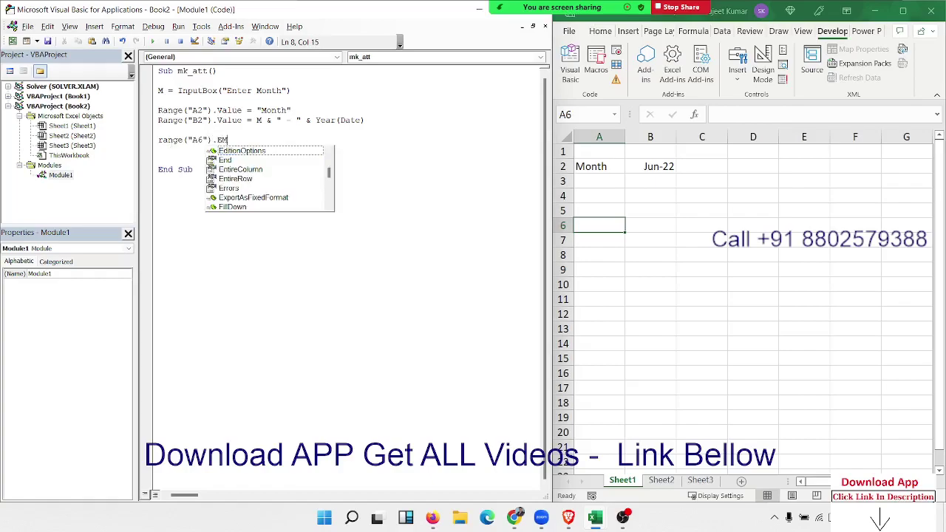
type("n")
key("BackSpace")
key("BackSpace")
type("Val")
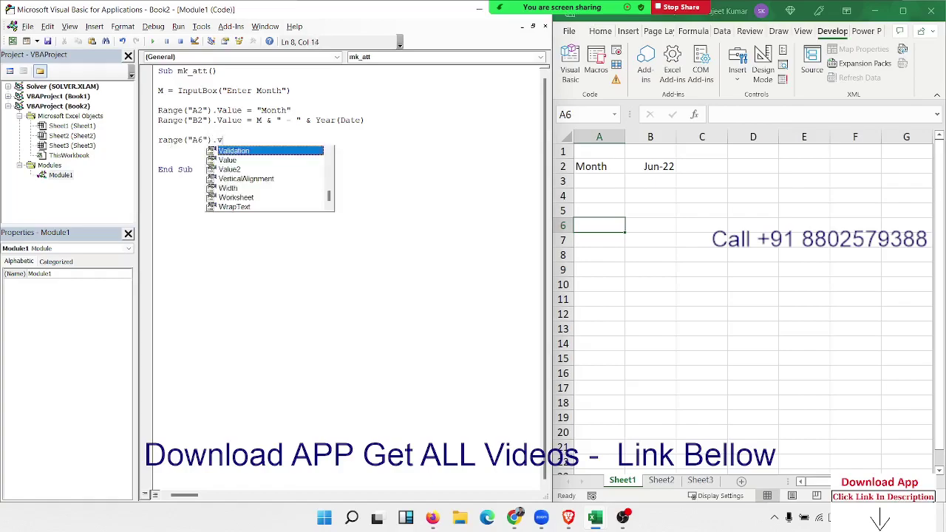
key("Tab")
type("= \"")
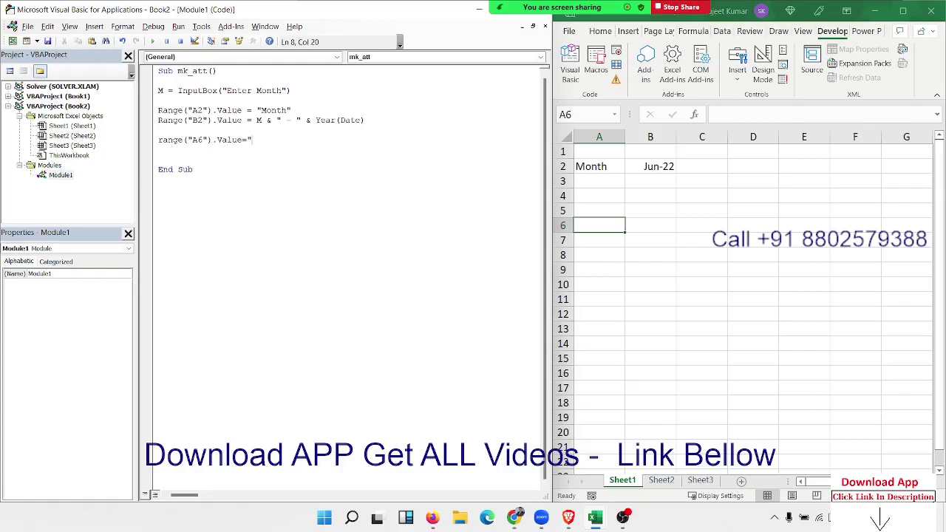
type("Emp ")
type("No.\"")
key("Return")
Duplicate the Emp No. line and change the copy to B6 = "Name"
key("shift+Up")
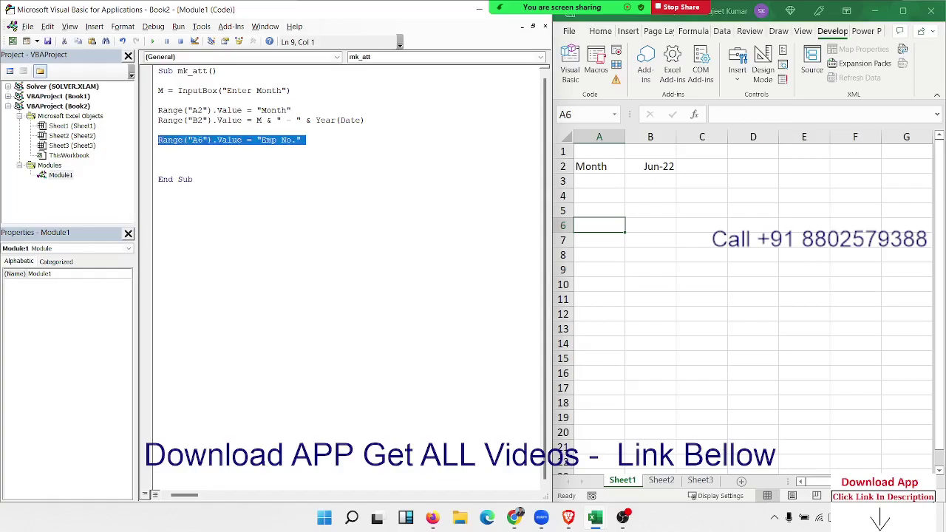
key("ctrl+c")
key("Right")
key("ctrl+v")
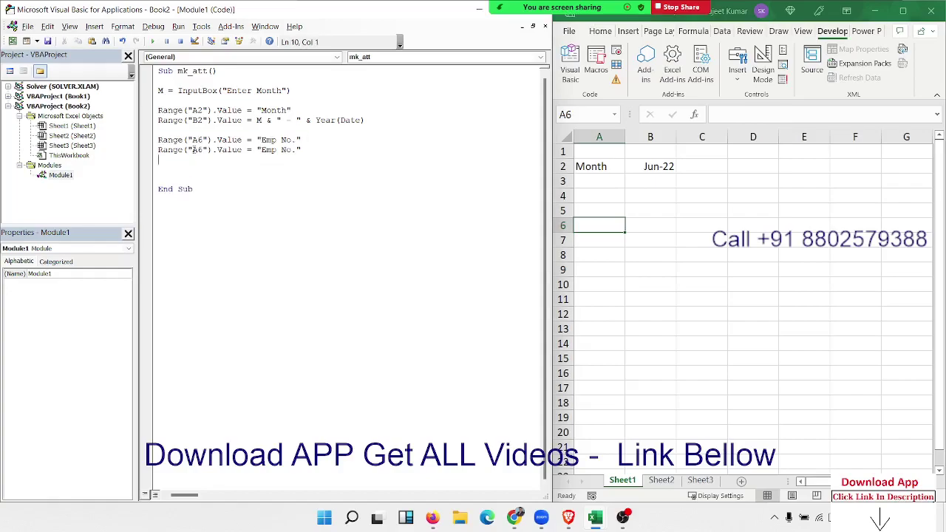
left_click(195, 150)
key("BackSpace")
type("B")
left_click_drag(261, 150, 291, 150)
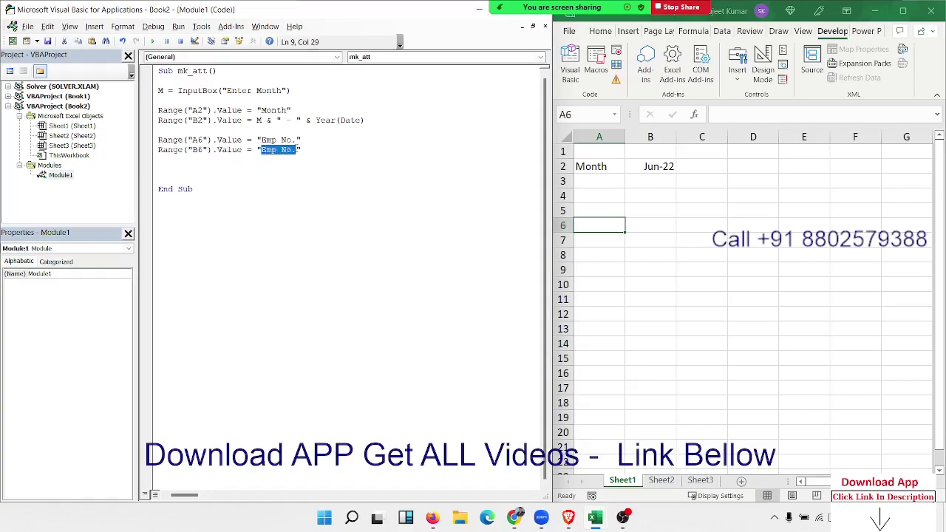
type("Name")
Paste another copy and change it to C6 = "Dep"
left_click(232, 164)
key("ctrl+v")
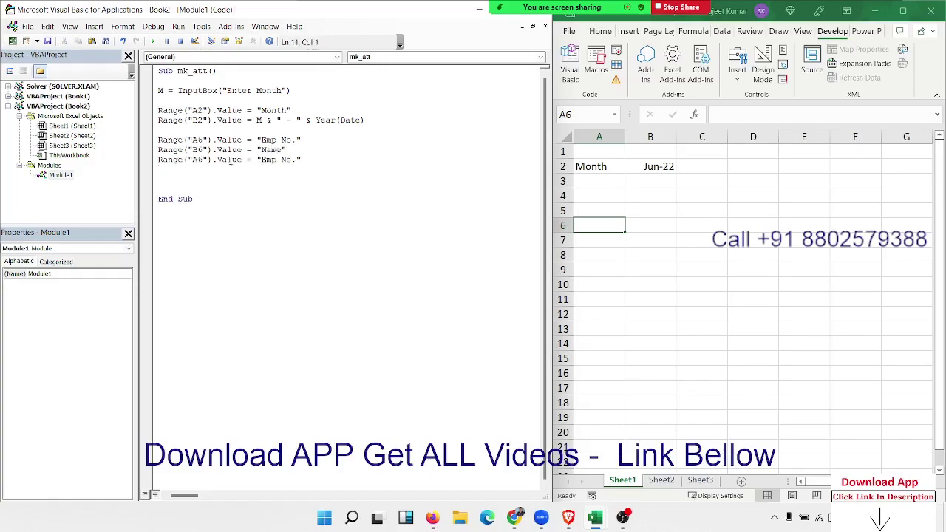
left_click(197, 159)
key("BackSpace")
type("C")
left_click_drag(261, 160, 299, 161)
type("D")
type("ep")
Add a D6 line whose value is the month-year expression copied from the B2 line
left_click(181, 170)
key("ctrl+v")
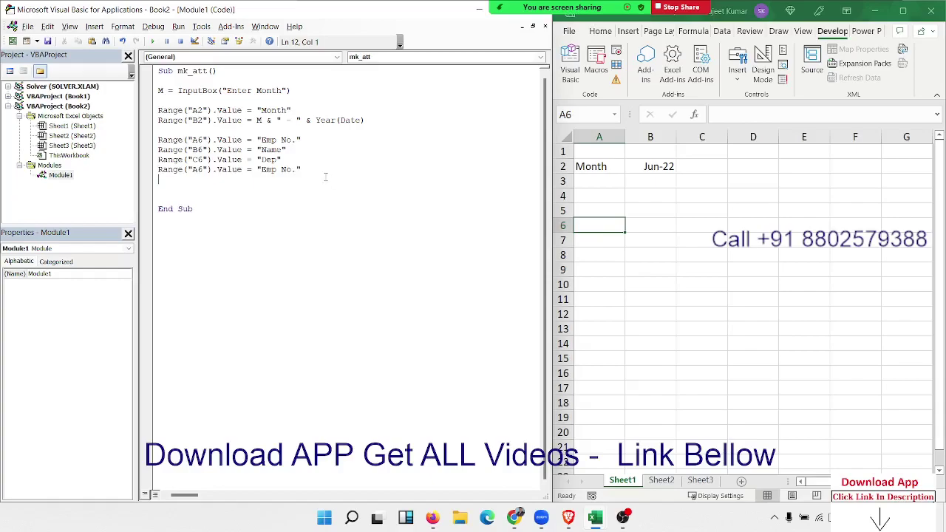
left_click(306, 171)
key("shift+Left")
key("shift+Left")
key("shift+Left")
key("shift+Left")
key("shift+Left")
key("shift+Left")
left_click(198, 170)
key("BackSpace")
type("D")
left_click(200, 185)
left_click_drag(256, 119, 373, 118)
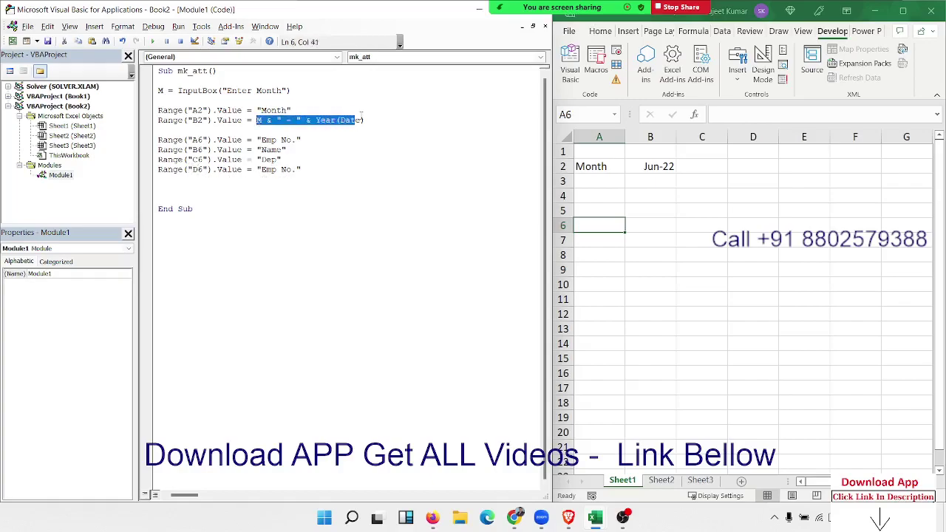
left_click_drag(256, 169, 303, 170)
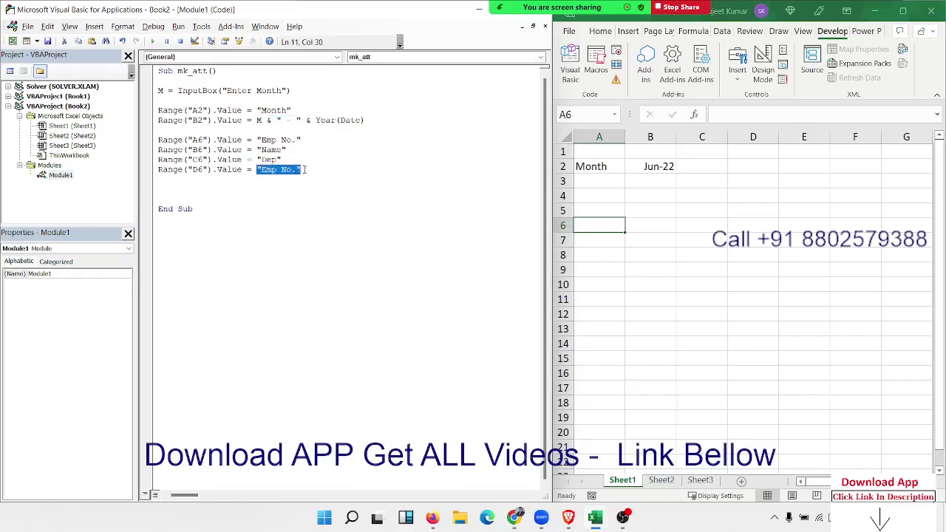
key("ctrl+v")
left_click(306, 196)
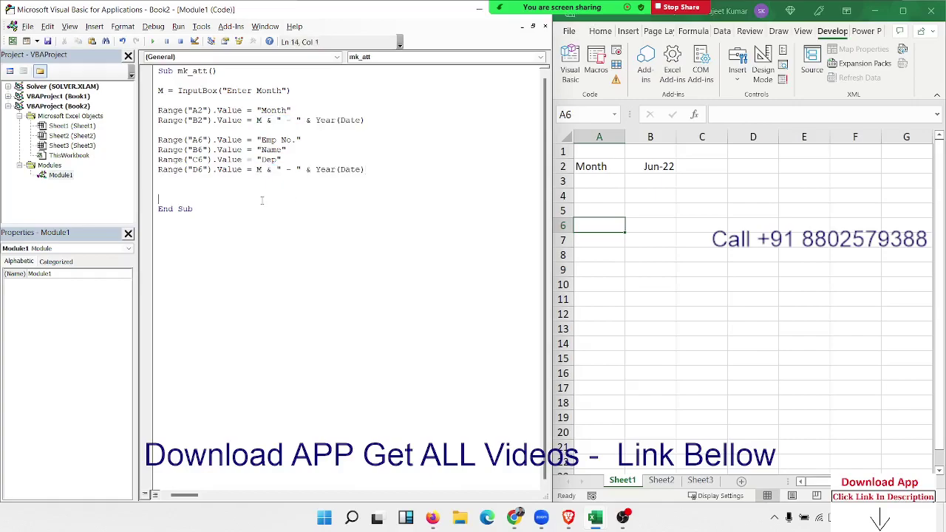
Run mk_att for Nov and check that D6 shows Nov-22 beside Emp No., Name, Dep
left_click(252, 170)
left_click(222, 179)
left_click(152, 42)
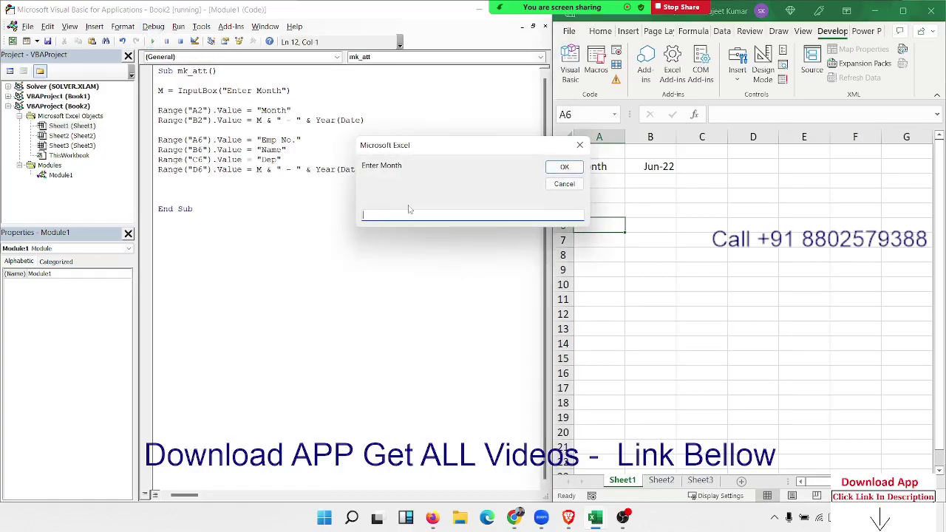
type("No")
type("v")
left_click(564, 167)
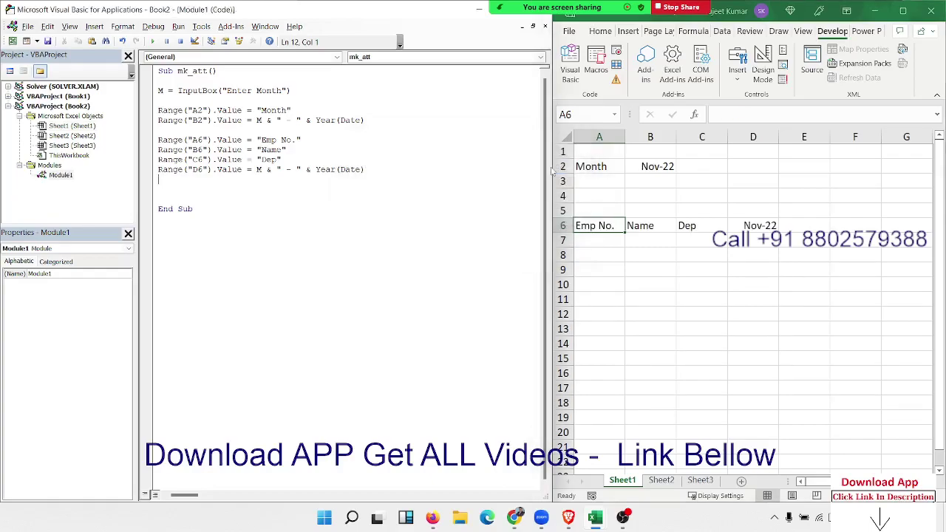
left_click(771, 227)
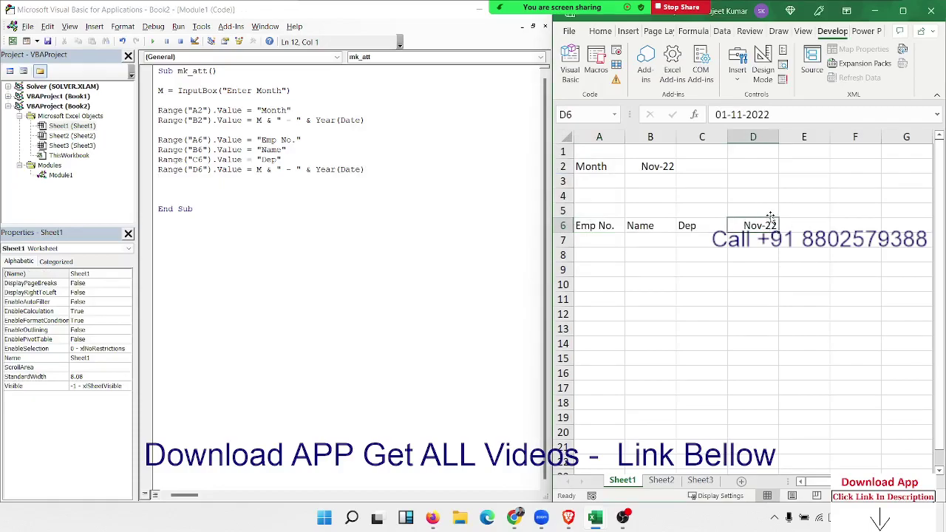
left_click(214, 188)
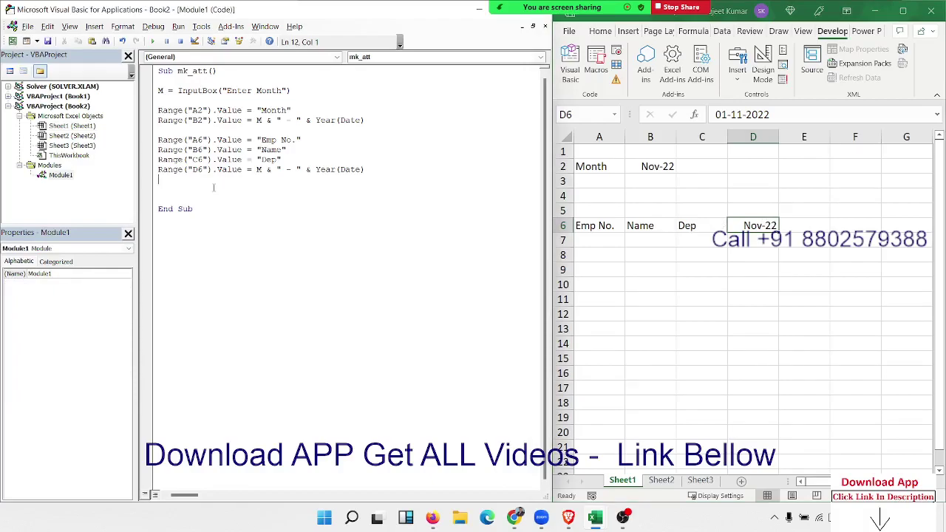
Add the line range("D6").NumberFormat="DD-MMM-YY" and dismiss the compile error
type("range(")
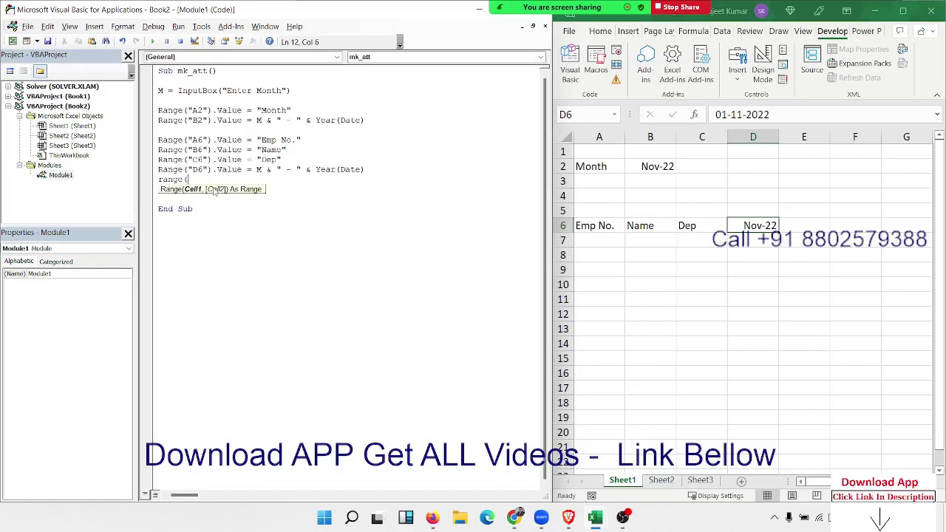
type("\"D")
type("\"")
key("BackSpace")
type("6\")")
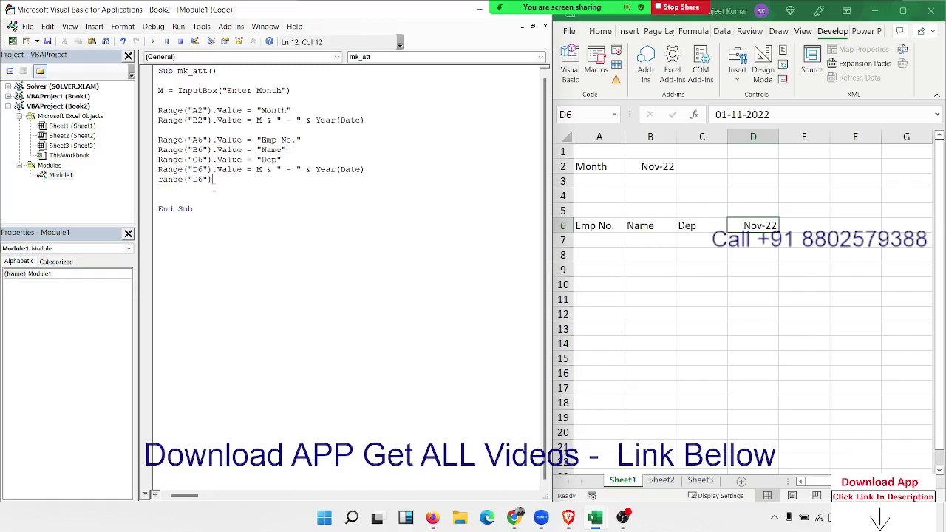
type(".num")
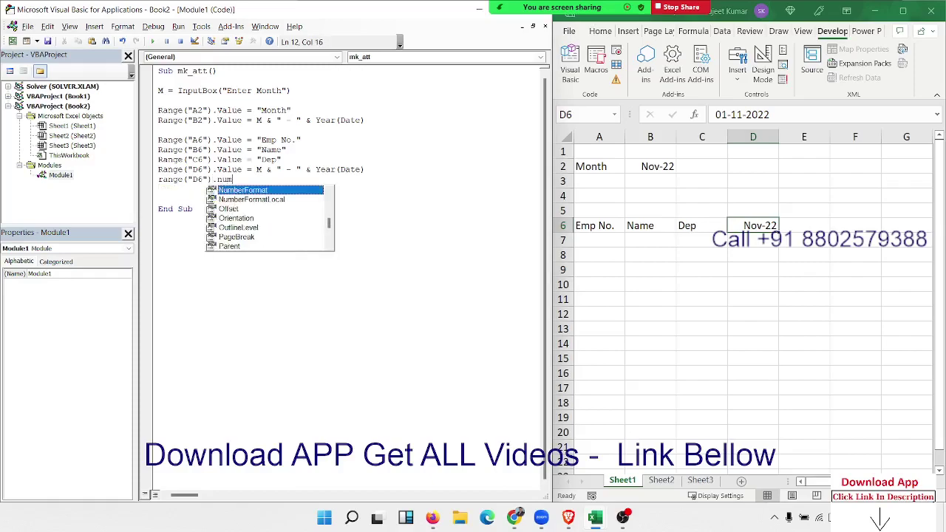
key("Tab")
type("=\"")
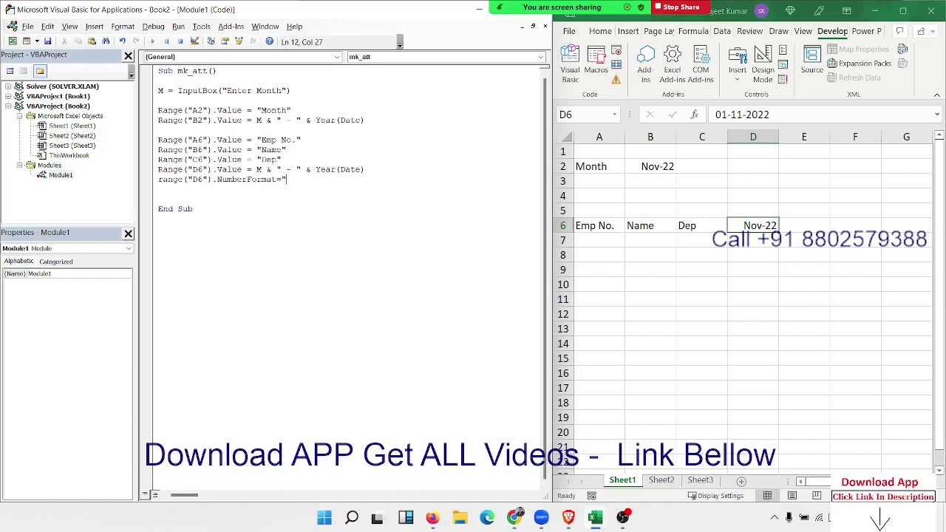
type("DD-")
type("MMM-")
type("YY\"")
left_click(187, 212)
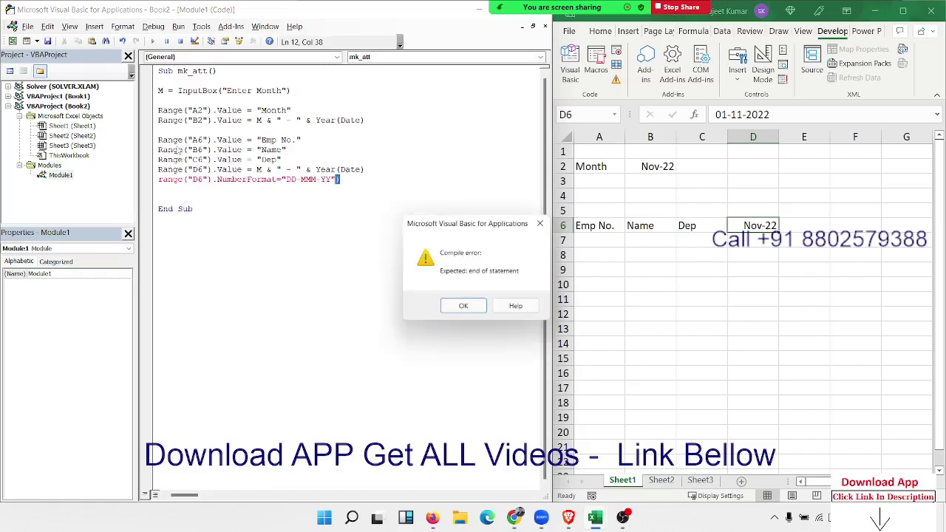
key("Return")
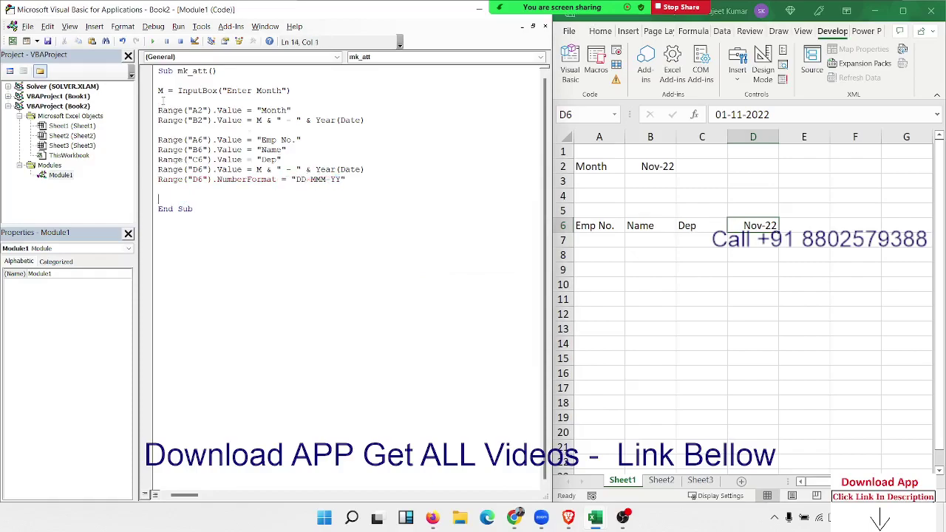
Comment out the InputBox month prompt, add m = "NOV" below it, and rerun mk_att
left_click(163, 100)
key("Return")
left_click(158, 90)
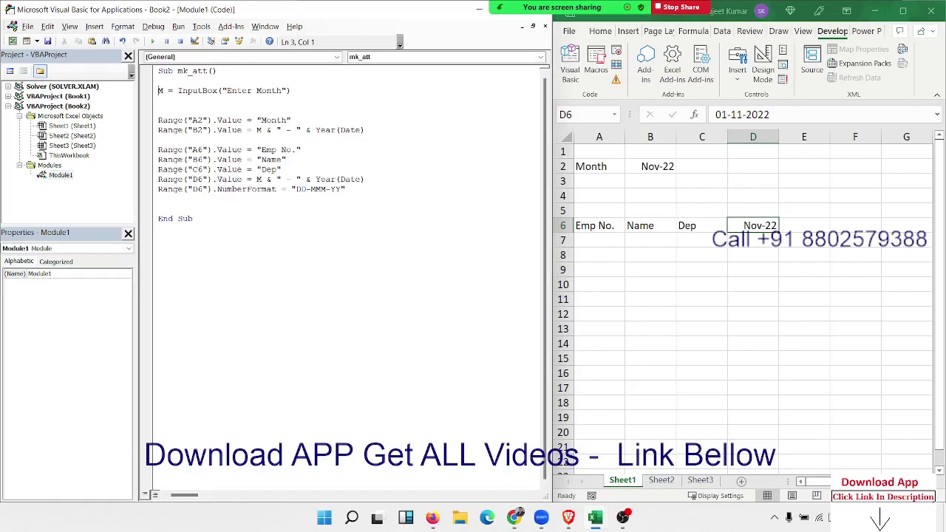
type("'")
key("Down")
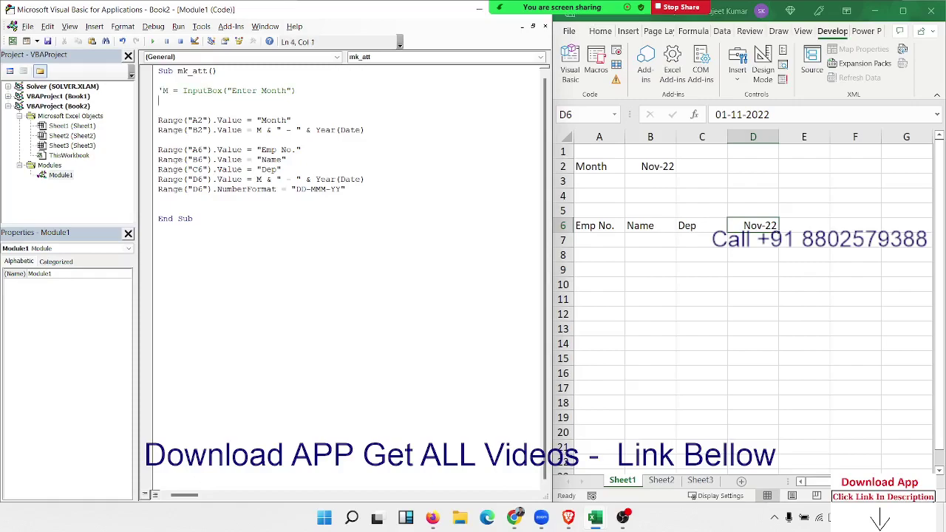
type("m")
type("=")
type("\"NOV")
type("\"")
left_click(229, 198)
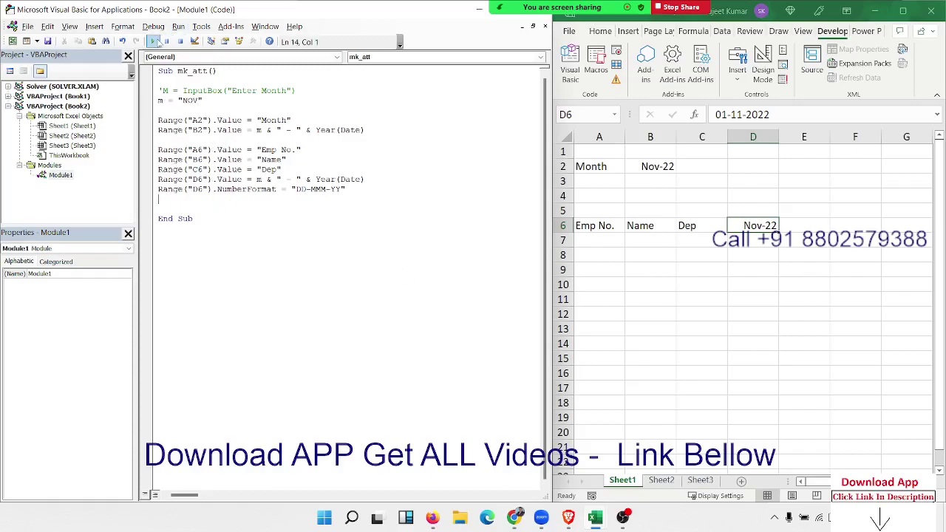
left_click(154, 41)
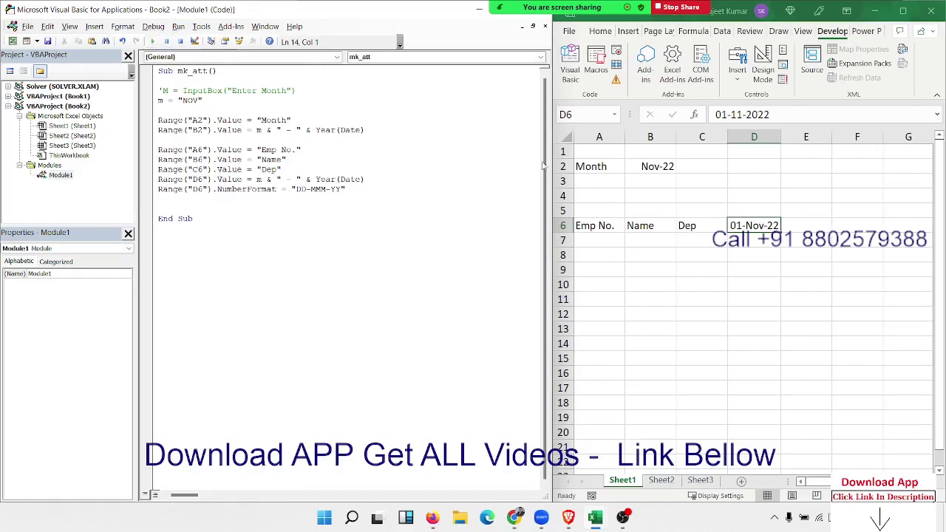
Add Range("E6").Value = "=D6+1" on the empty line before End Sub
left_click(801, 226)
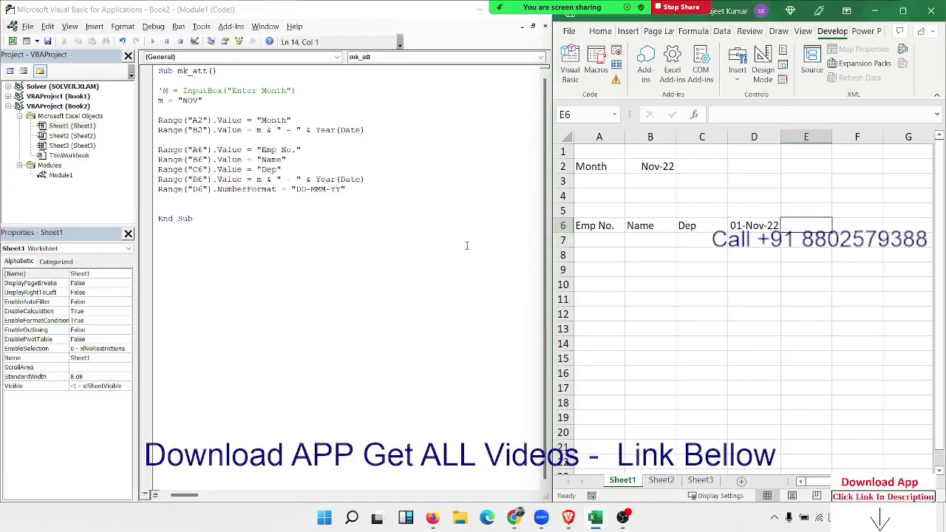
left_click(186, 200)
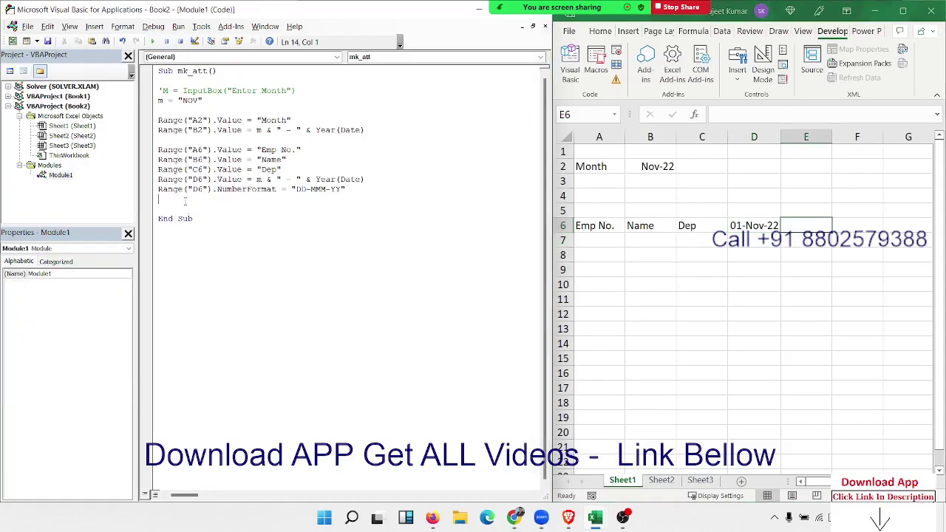
type("range")
type("(\"")
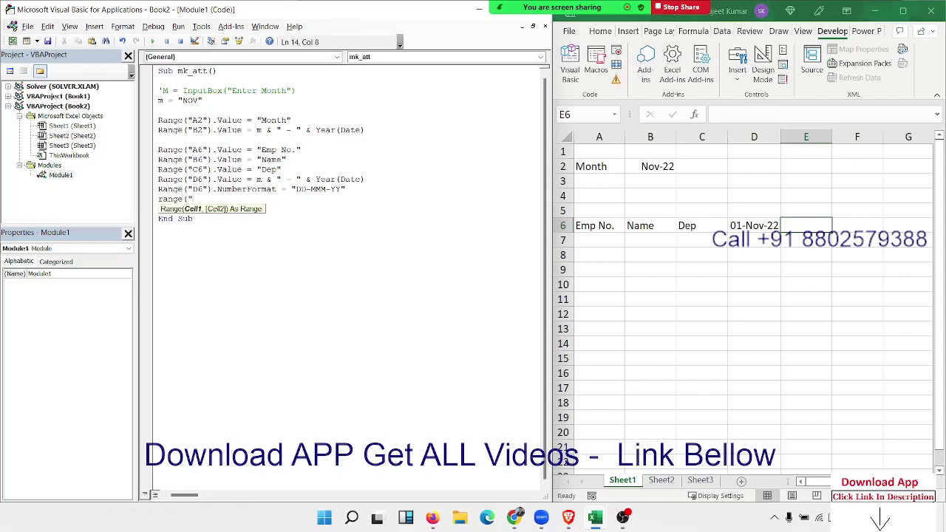
type("E6\"")
type(").Val")
key("Tab")
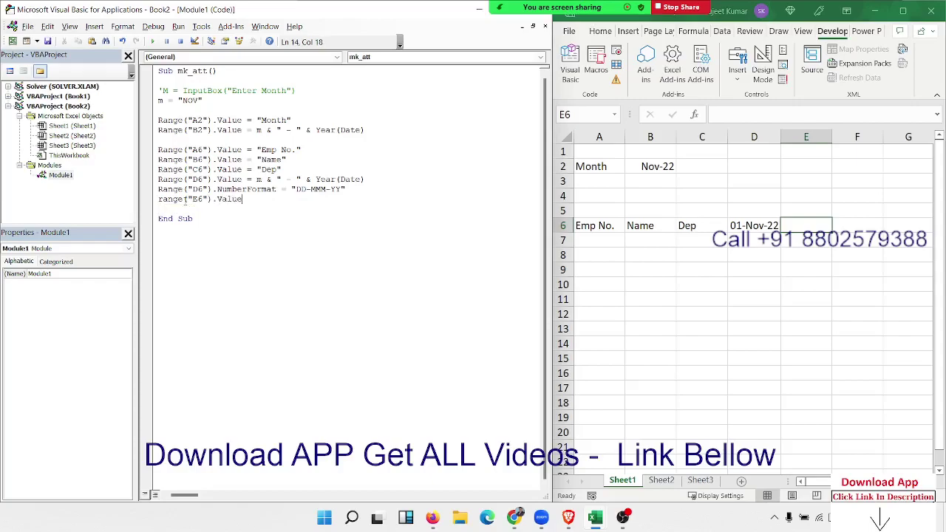
type("=\"")
type("=")
type("D6")
type("+1\"")
key("Down")
Rerun mk_att and autofit column E so E6 shows 02-Nov-22
left_click(153, 41)
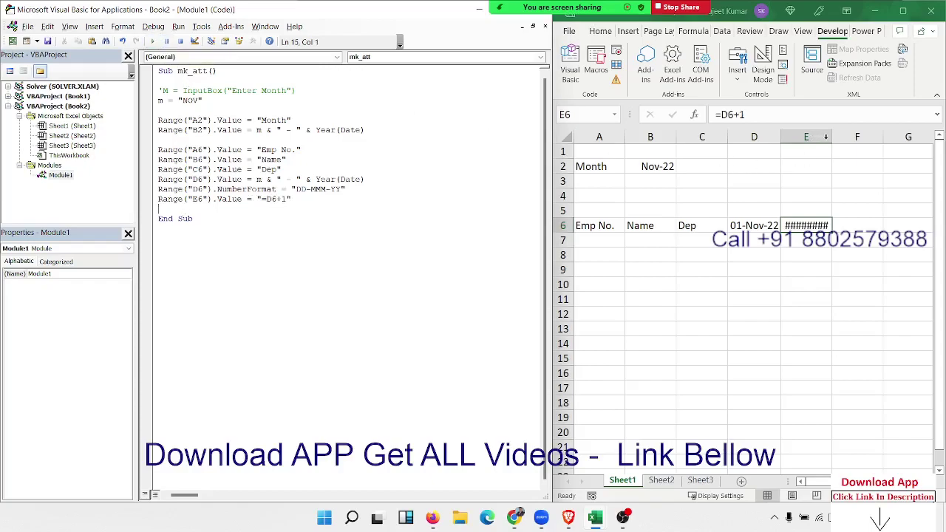
double_click(830, 138)
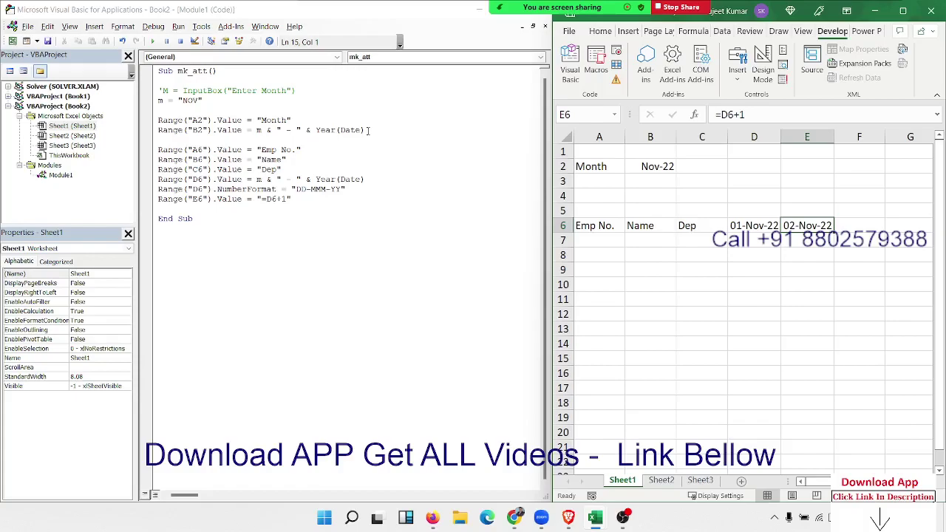
left_click_drag(368, 130, 255, 130)
key("ctrl+c")
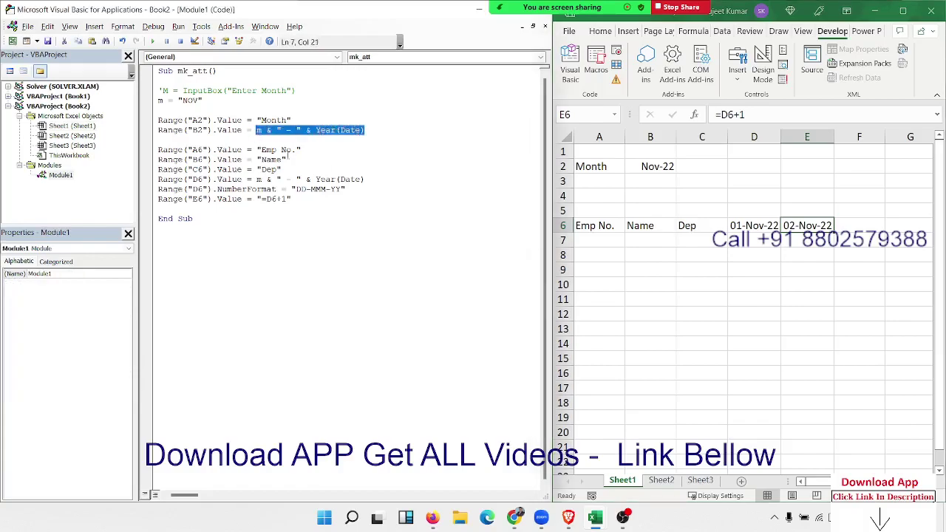
Insert a blank line below m = "NOV" in mk_att
left_click(857, 229)
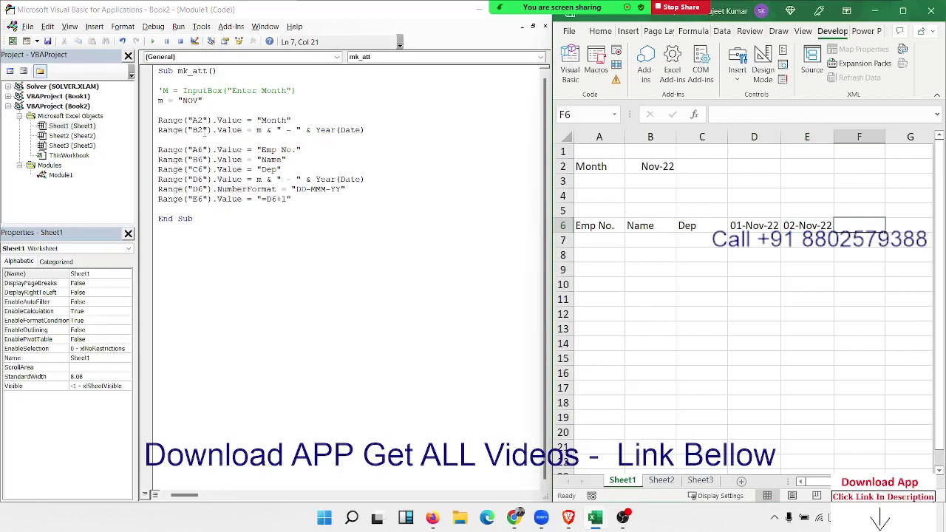
left_click(201, 134)
left_click(170, 111)
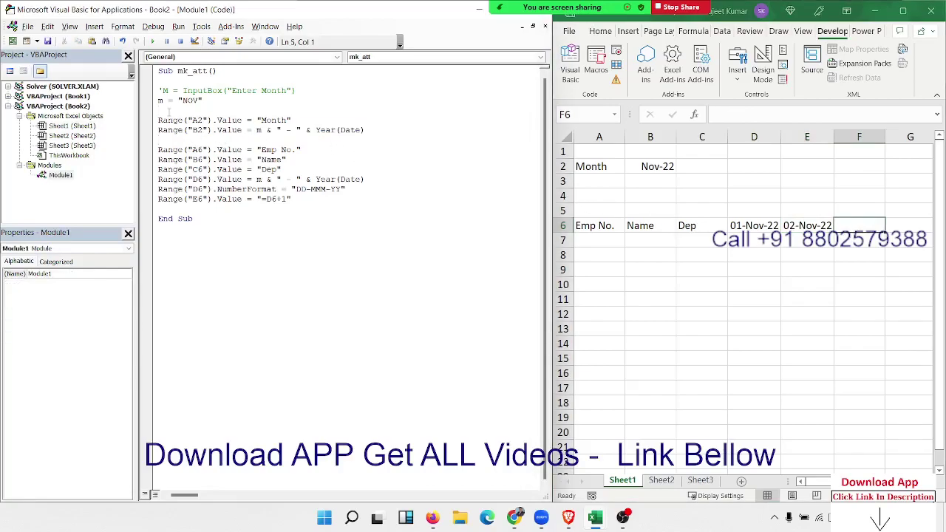
key("Return")
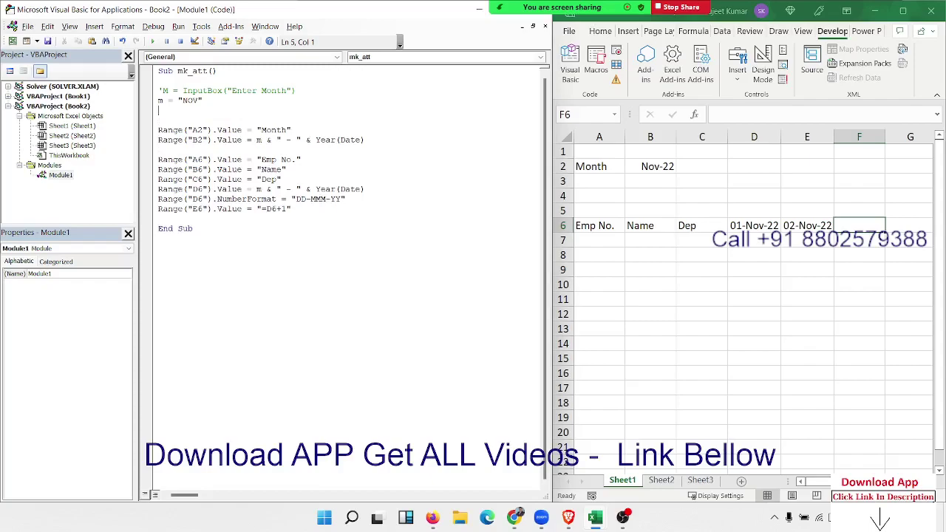
left_click(158, 120)
Type d=day(application.WorksheetFunction.EoMonth( via IntelliSense and dismiss the compile error
type("d=")
type("day")
type("(a")
type("pplicati")
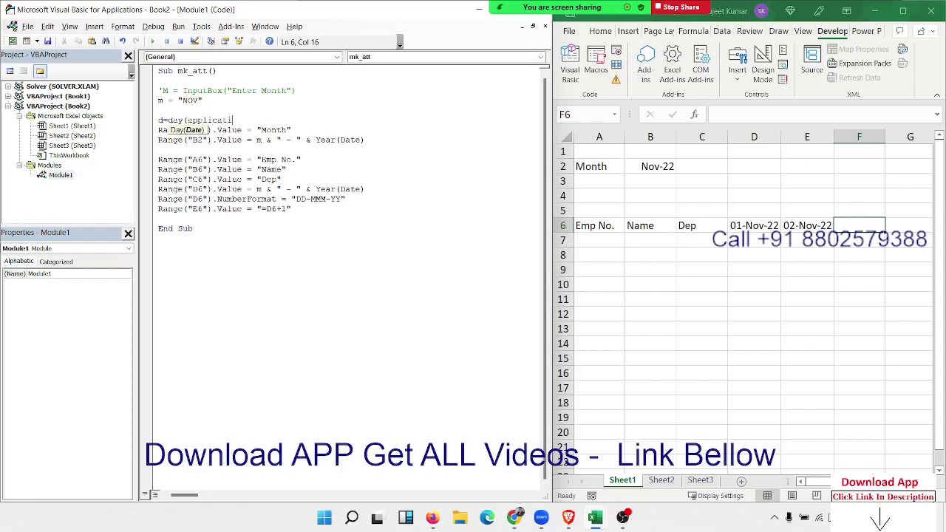
type("on.")
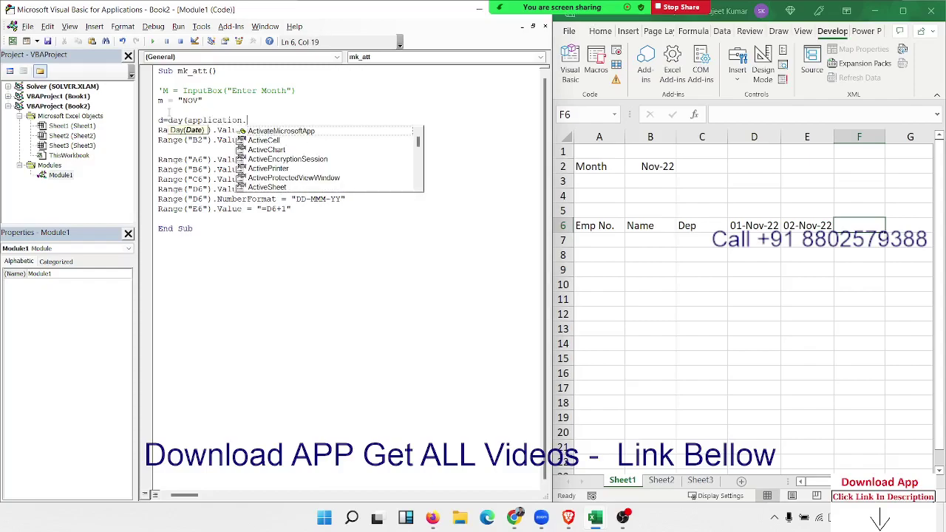
type("wo")
key("Down")
key("Tab")
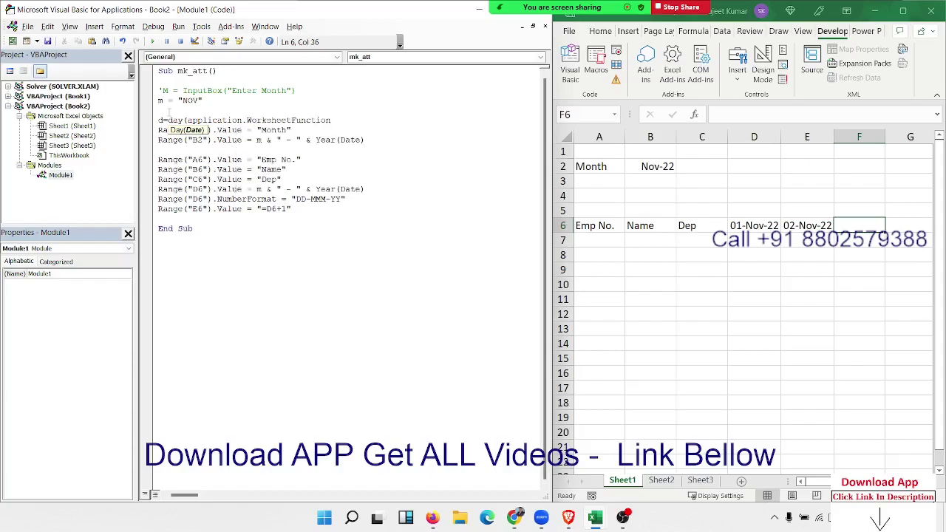
type(".eo")
key("Tab")
type("(")
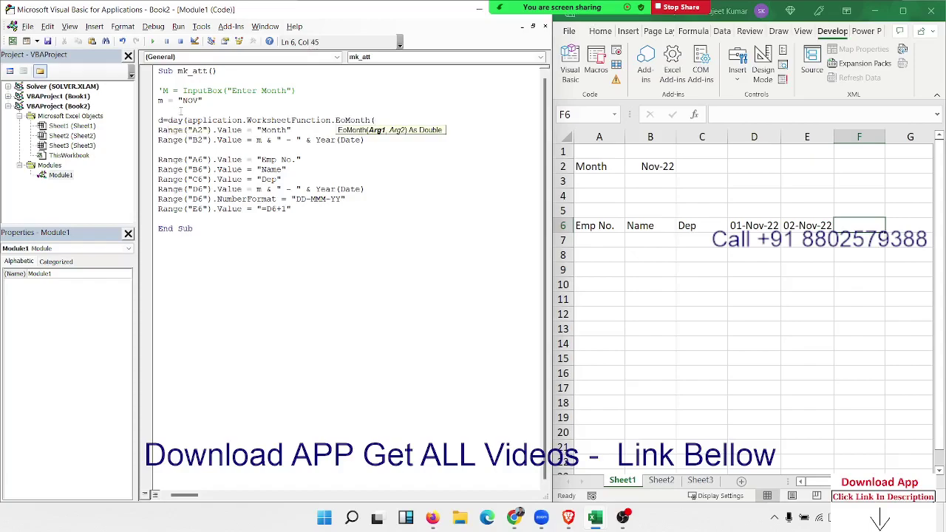
left_click(340, 177)
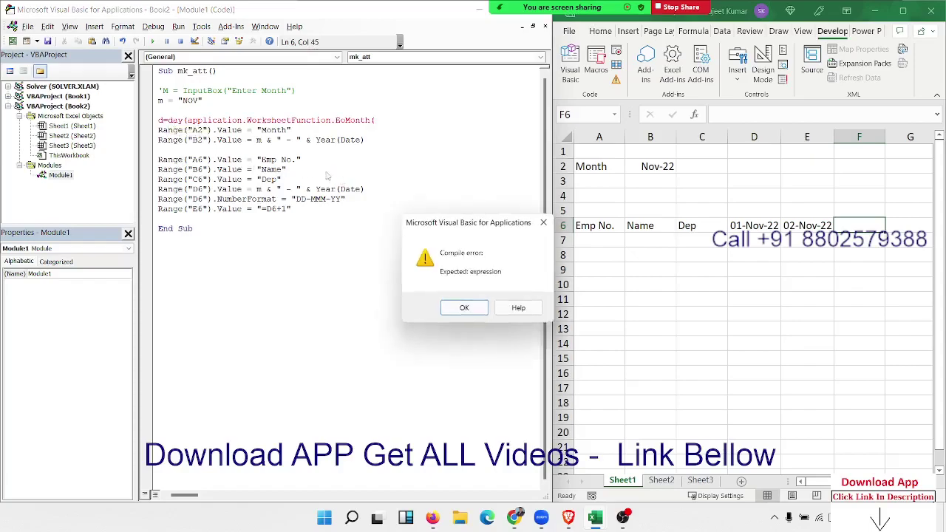
key("Return")
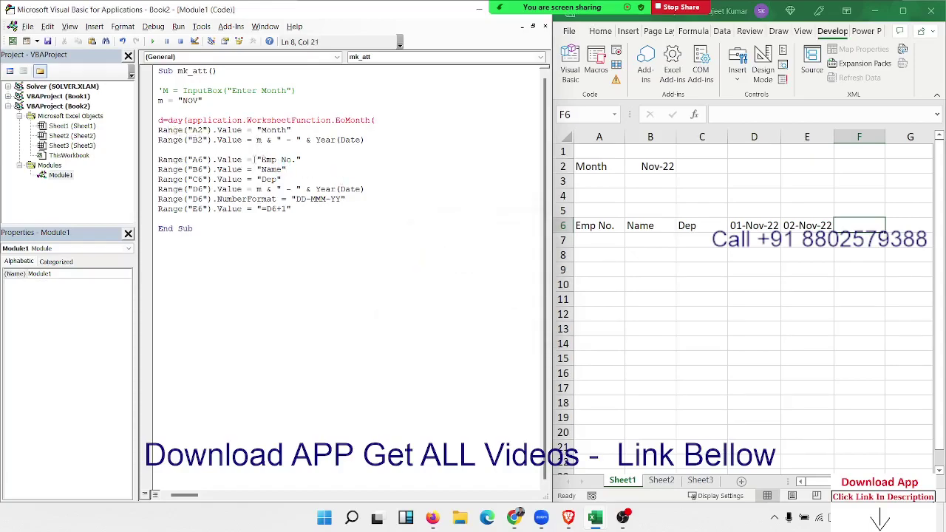
left_click(305, 90)
Add the line dt = m & "-" & Year(Date), removing the stray quotes that caused compile errors
key("Down")
key("Return")
type("dt")
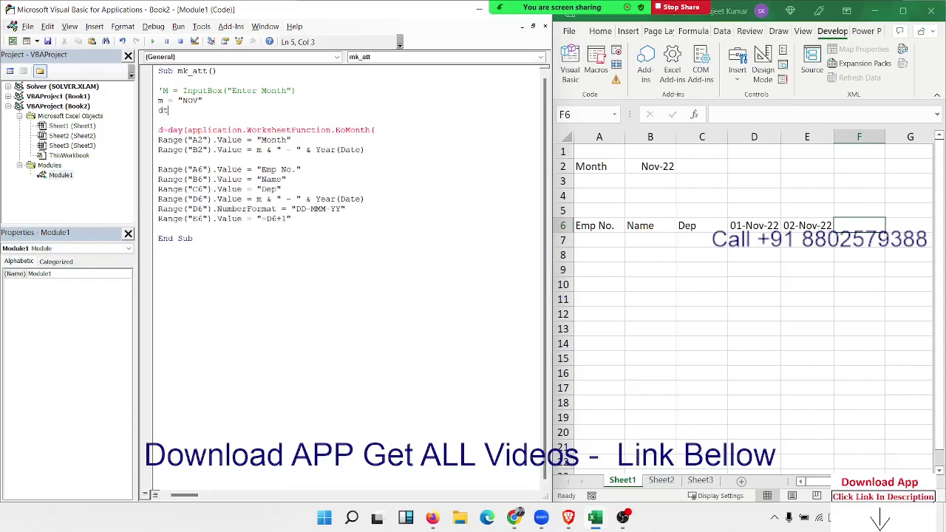
type("=")
left_click(399, 130)
key("Return")
left_click_drag(256, 150, 370, 150)
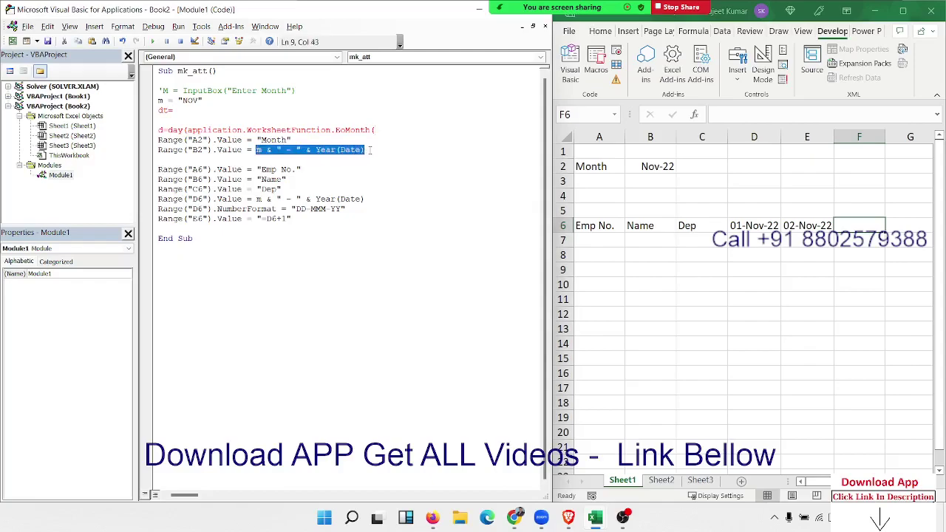
left_click(209, 111)
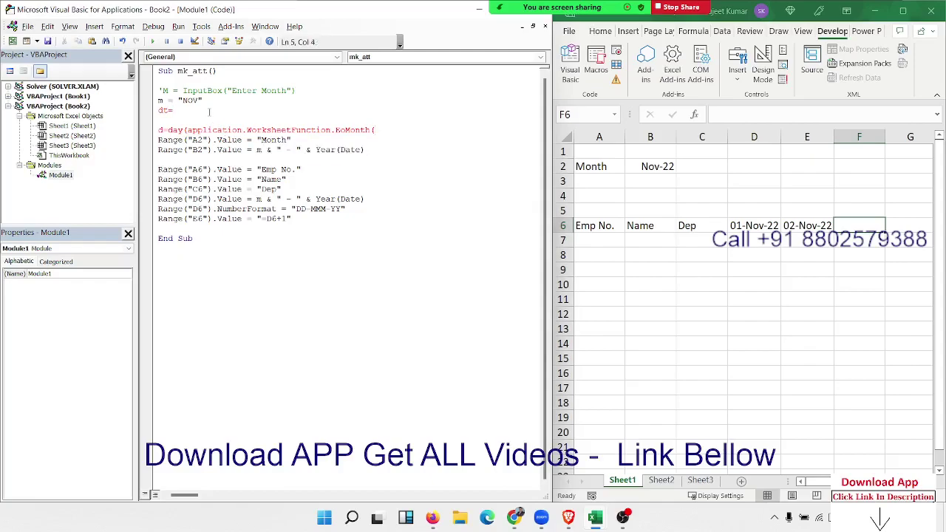
type("\"")
key("ctrl+v")
left_click(177, 101)
left_click(188, 110)
key("BackSpace")
left_click(200, 134)
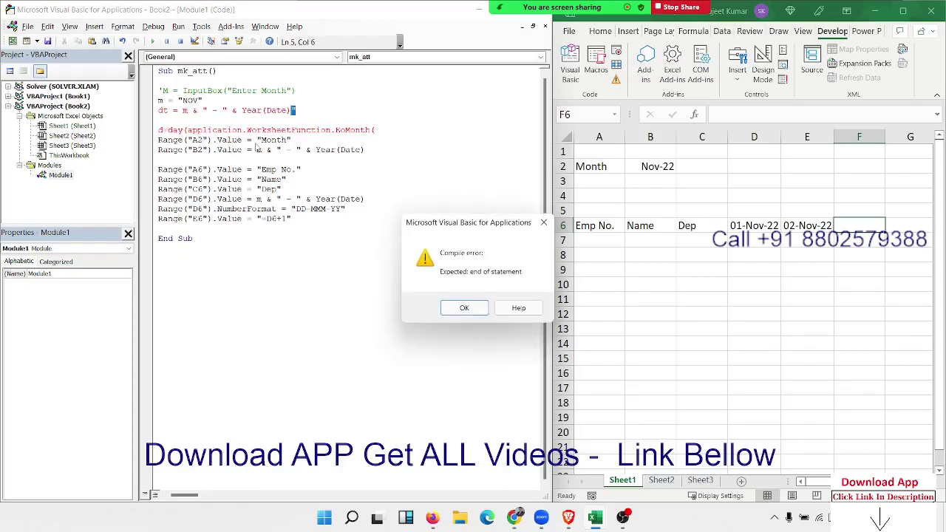
key("Return")
key("BackSpace")
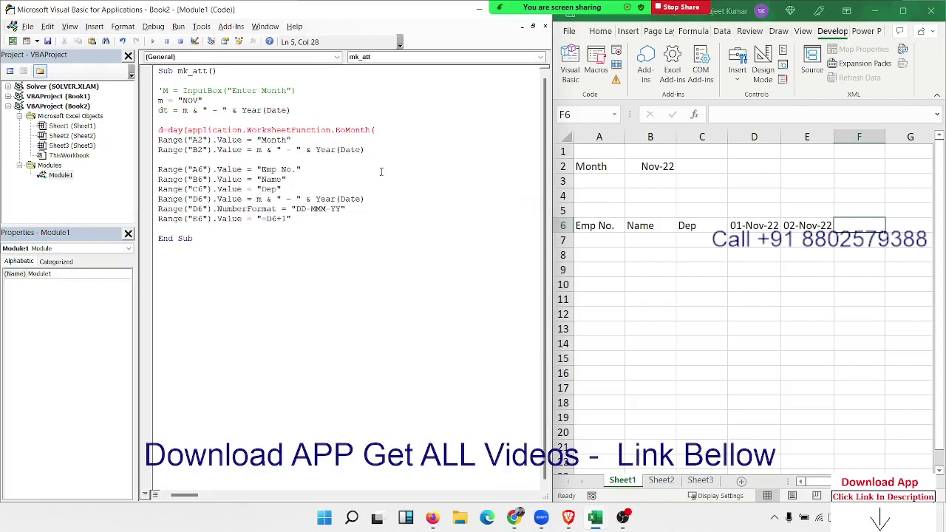
left_click(382, 172)
Complete the d line as Day(Application.WorksheetFunction.EoMonth(dt, 0))
left_click_drag(256, 149, 388, 148)
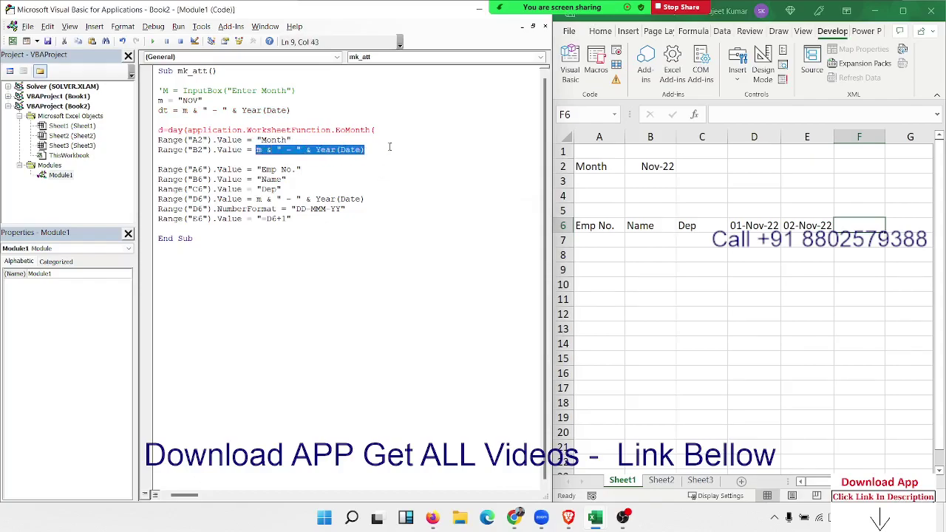
key("ctrl+c")
left_click(388, 129)
key("ctrl+v")
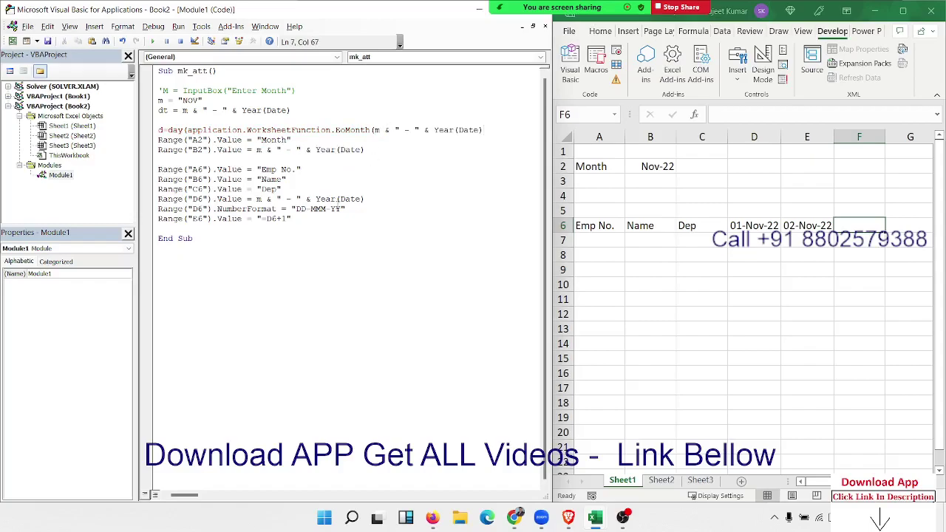
key("ctrl+z")
type("dt")
type(",0)")
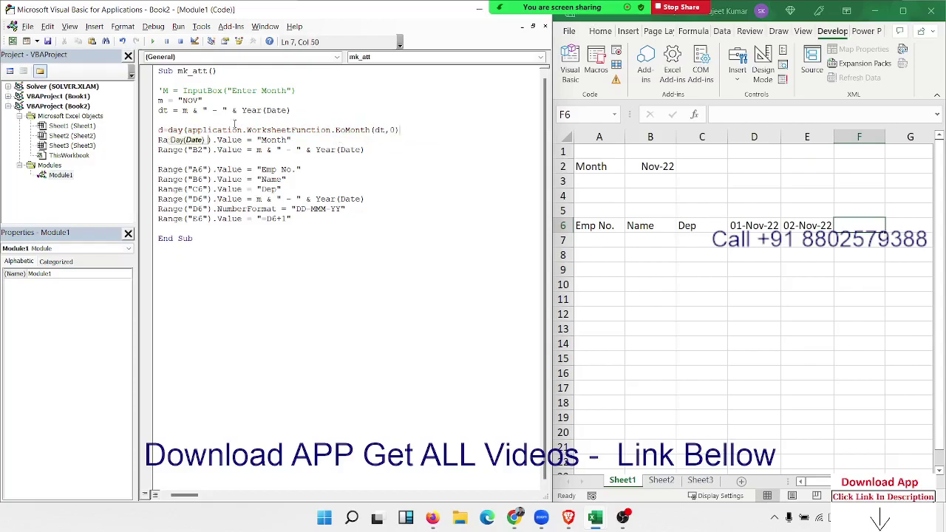
left_click(238, 164)
key("Return")
type(")")
key("Down")
key("Down")
key("Down")
Replace the month-year expressions on the B2 and D6 lines with dt
left_click_drag(256, 150, 366, 151)
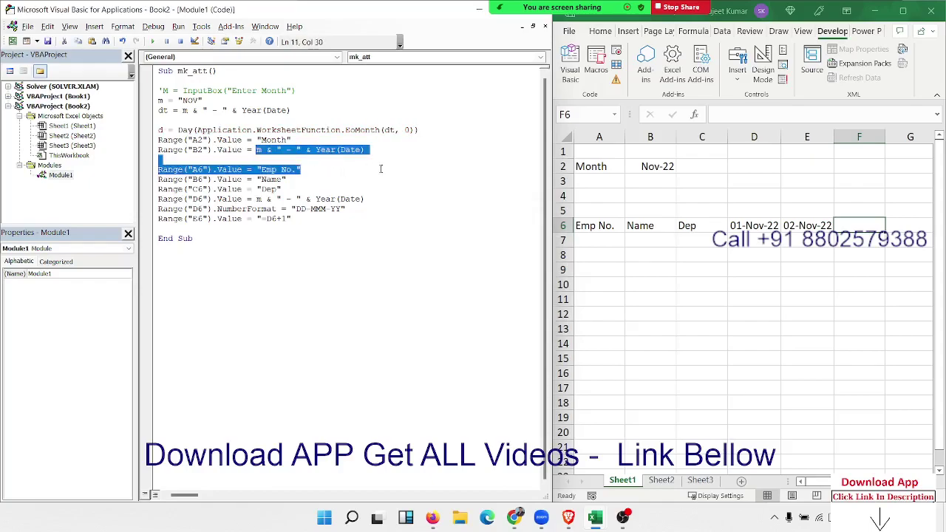
type("dt")
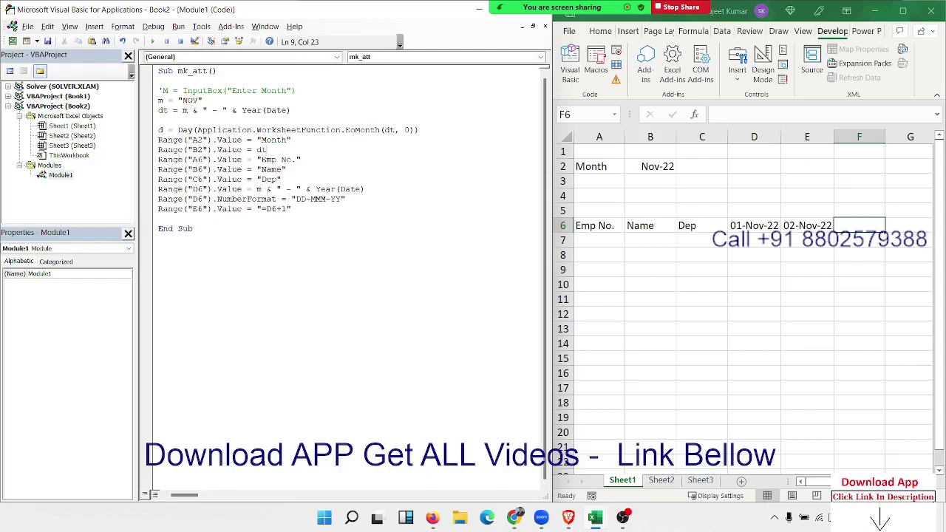
left_click(347, 207)
left_click_drag(256, 189, 365, 190)
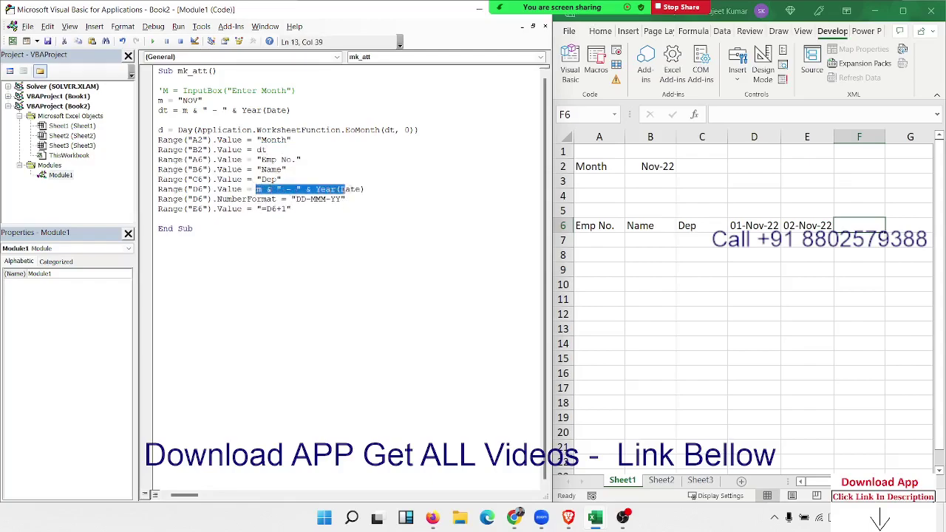
type("d")
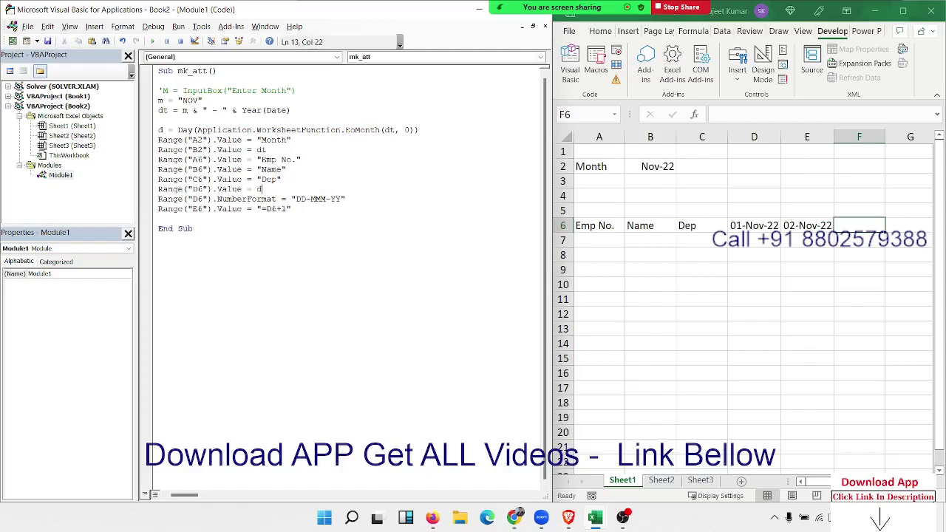
type("t")
left_click(369, 229)
Clear A1:F9 and rerun mk_att, producing Nov-22, 01-Nov-22 and 02-Nov-22
left_click_drag(599, 152, 858, 270)
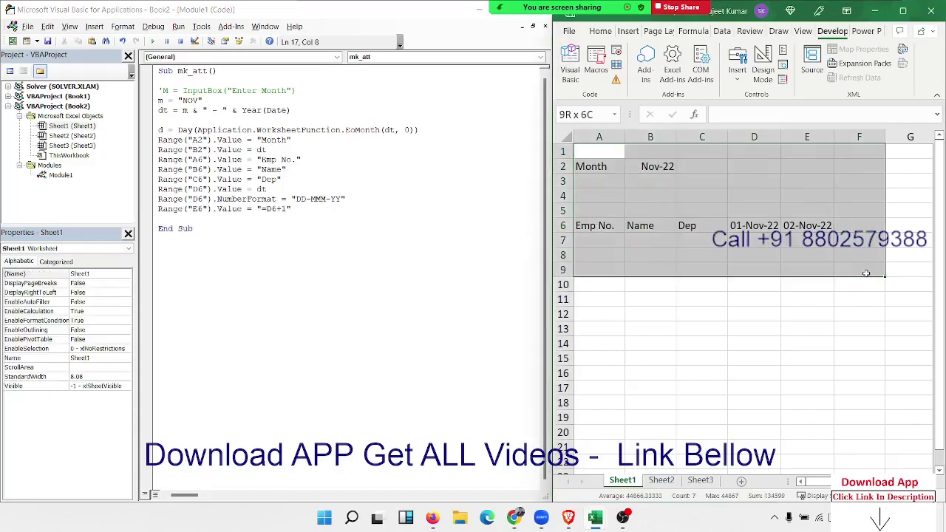
key("Delete")
left_click(294, 159)
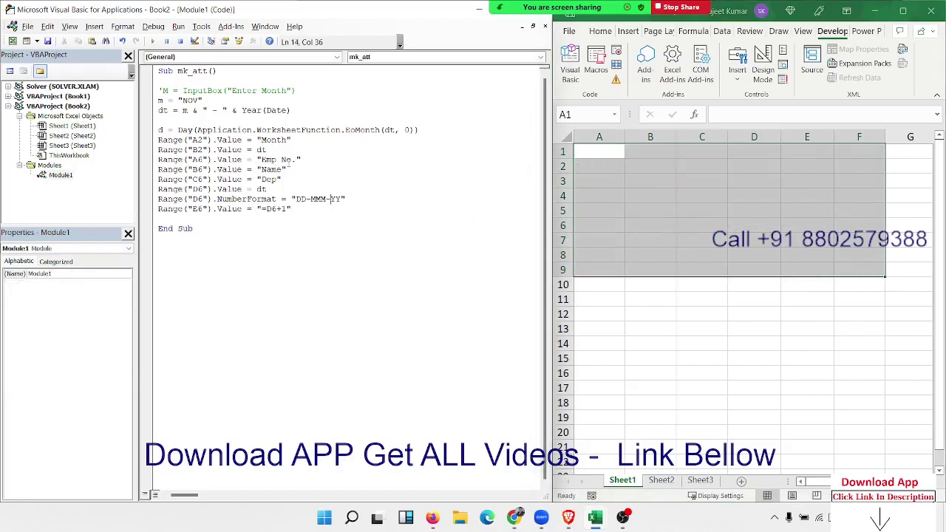
left_click(152, 41)
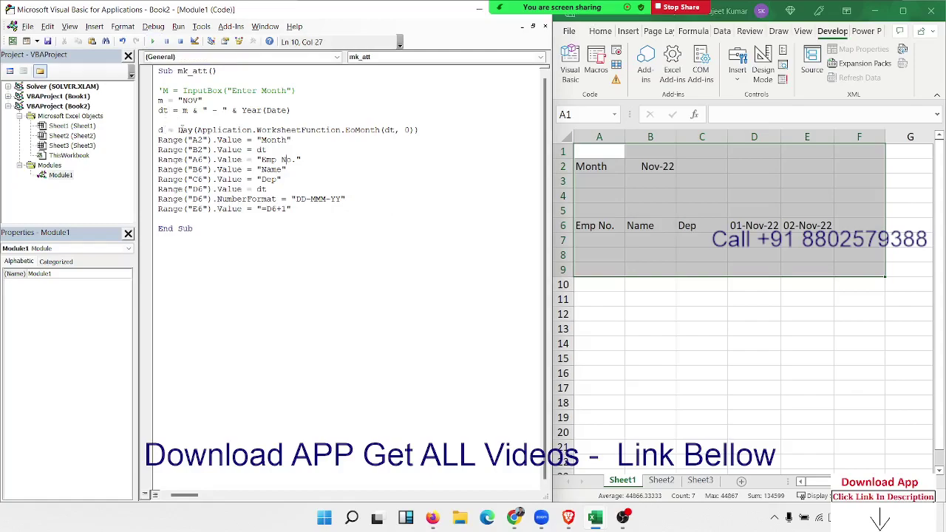
left_click(176, 219)
left_click(813, 226)
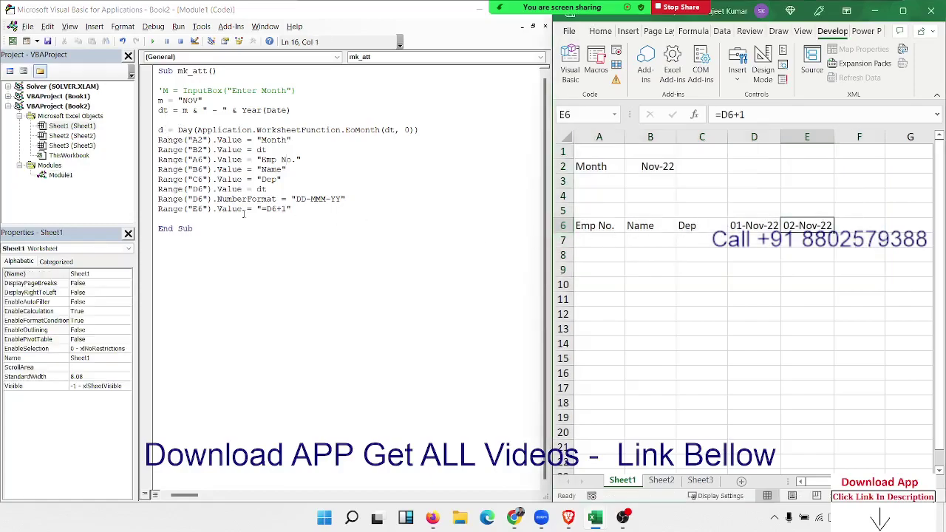
left_click(201, 211)
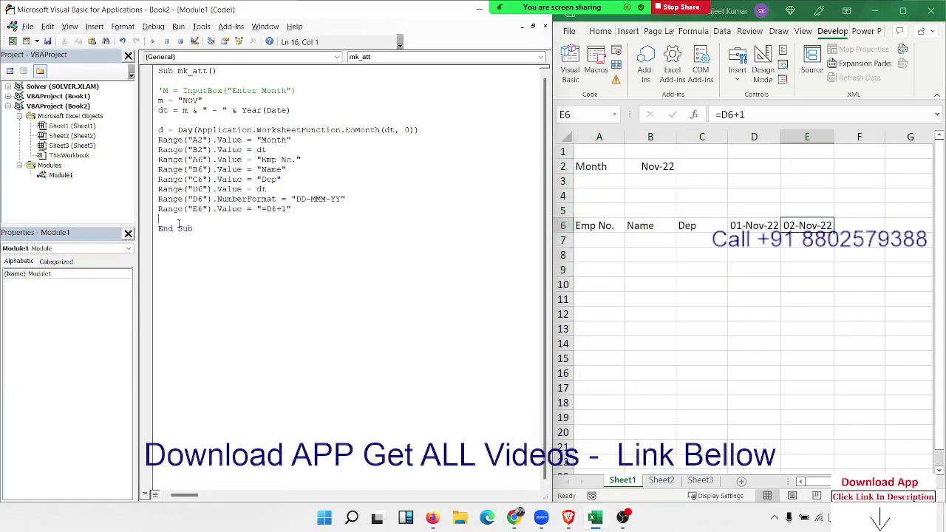
On a new line above End Sub, type range("E6",range("E6").Offset(0,d-2)).fo
key("Return")
Complete Range("E6", Range("E6").Offset(0, d-2)).FillRight using the IntelliSense suggestion
type("range")
type("(\"E")
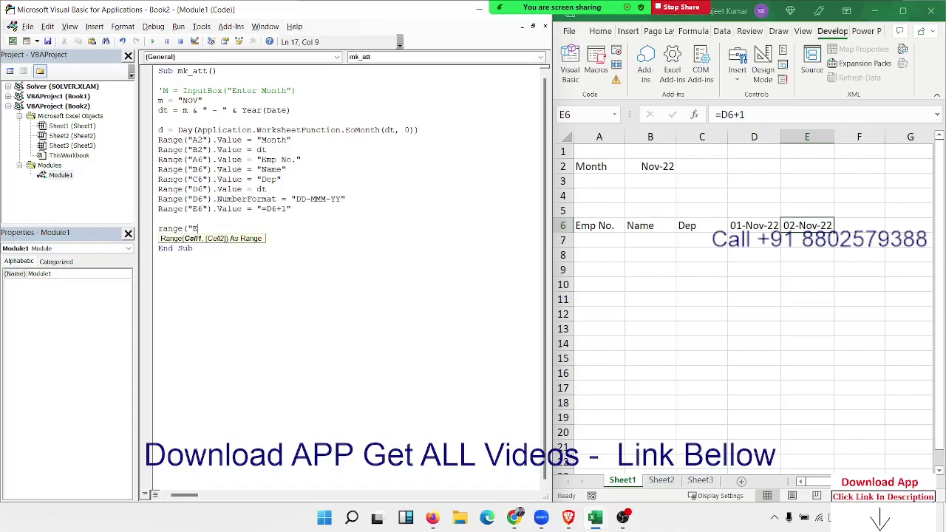
type("6")
type("\",")
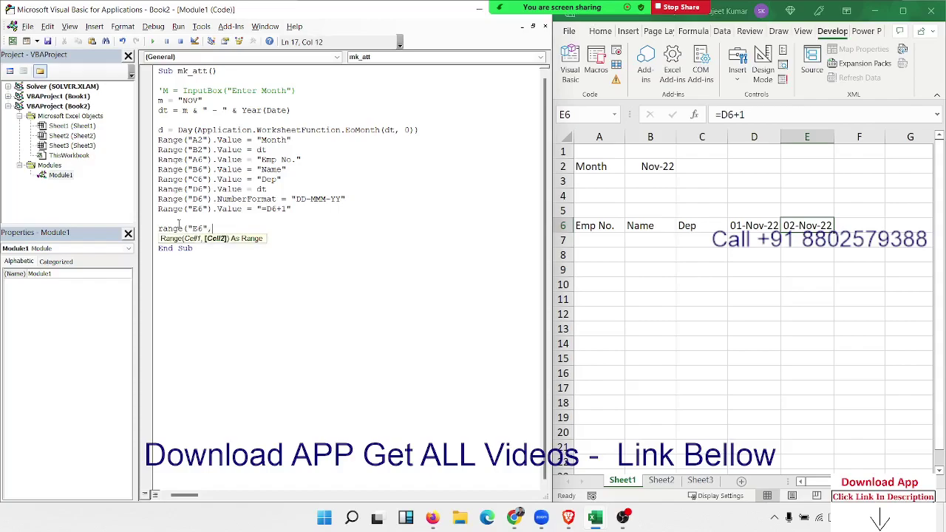
type("range")
type("(\"E6\").Offset(0,d-2)).fo")
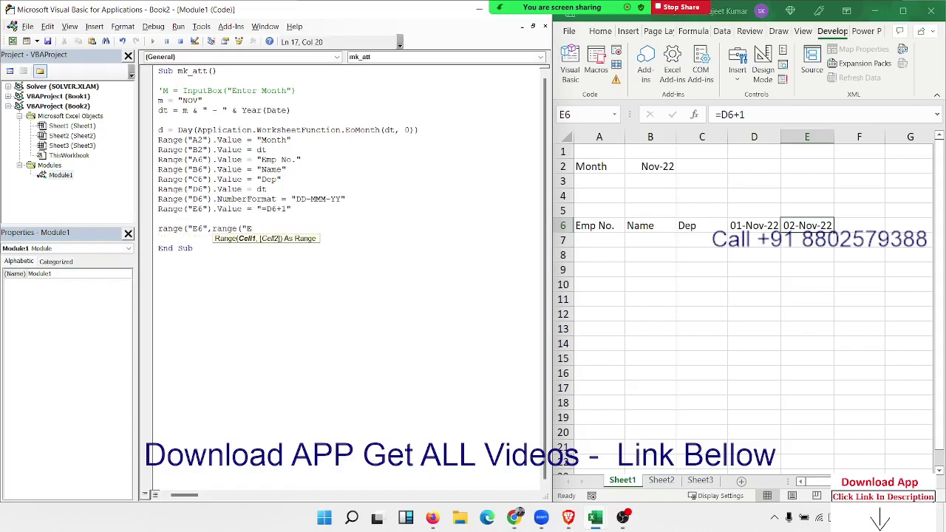
On a new line above End Sub, type range("E6",range("E6").Offset(0,d-2)).fo
Complete Range("E6", Range("E6").Offset(0, d-2)).FillRight using the IntelliSense suggestion
type("6\"")
type(").Offset")
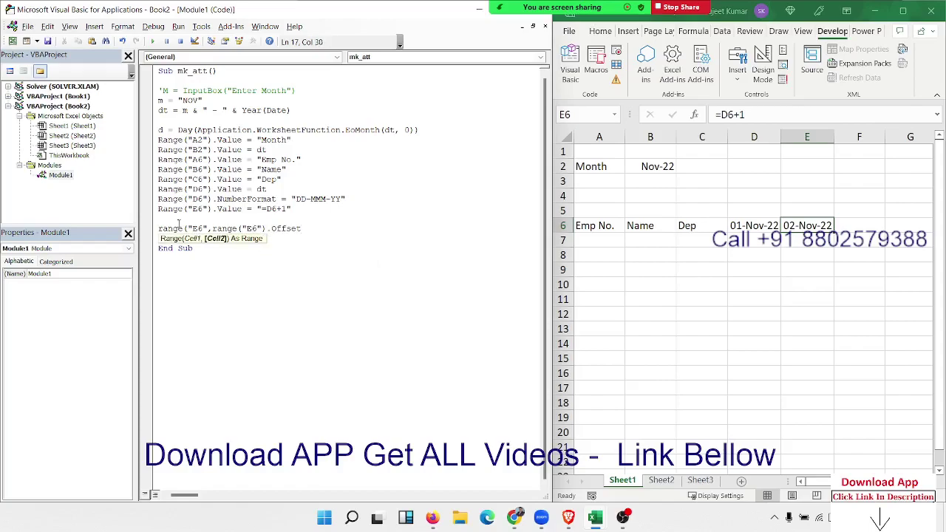
type("(0")
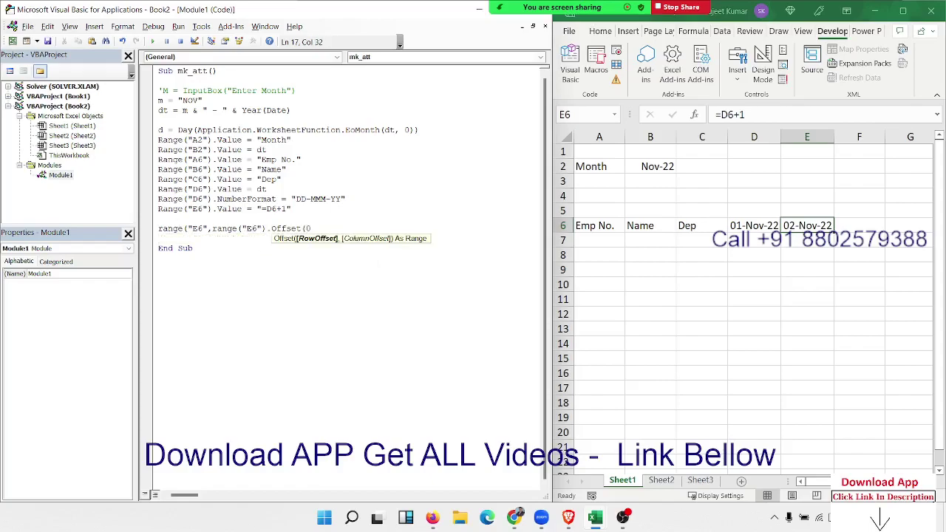
type(",")
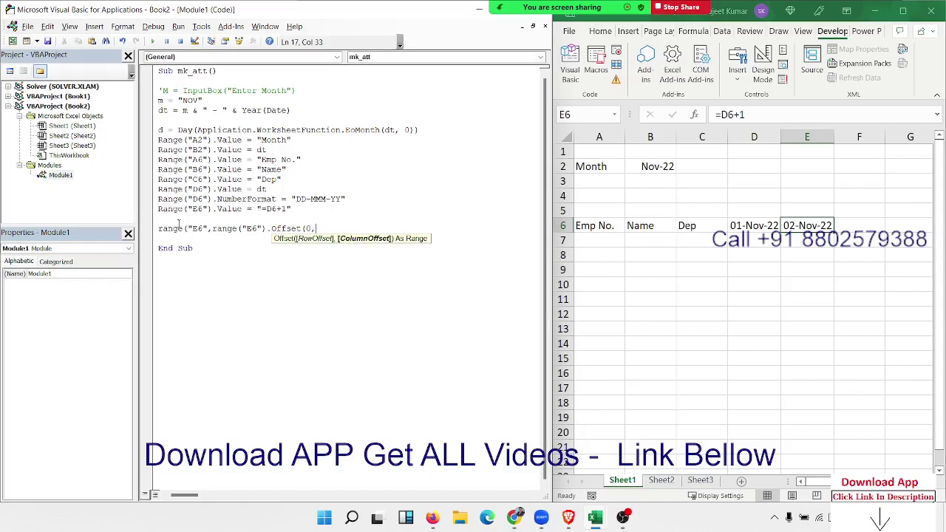
type("d-2")
type(")")
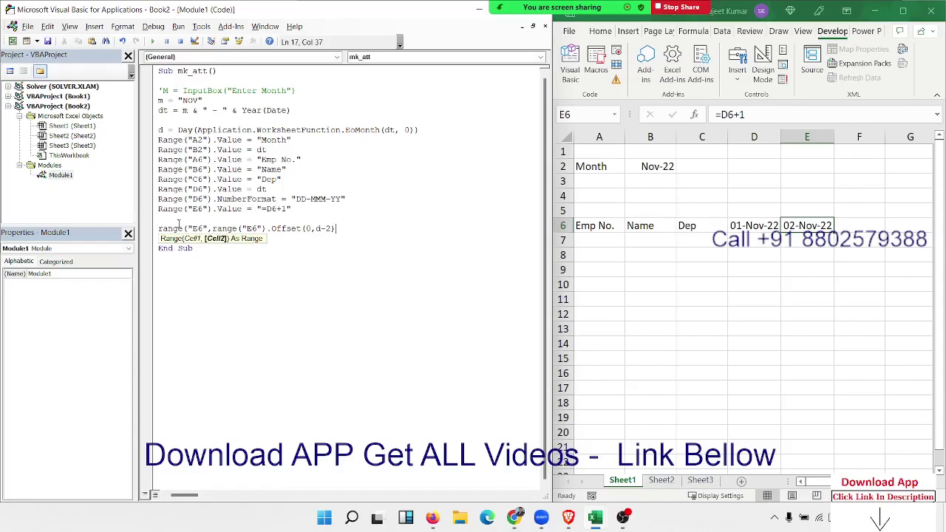
type(").fo")
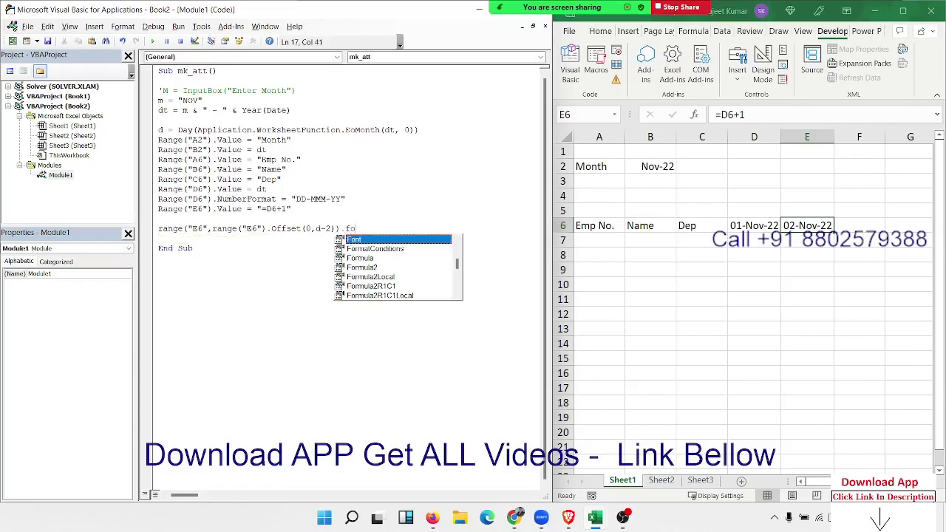
key("BackSpace")
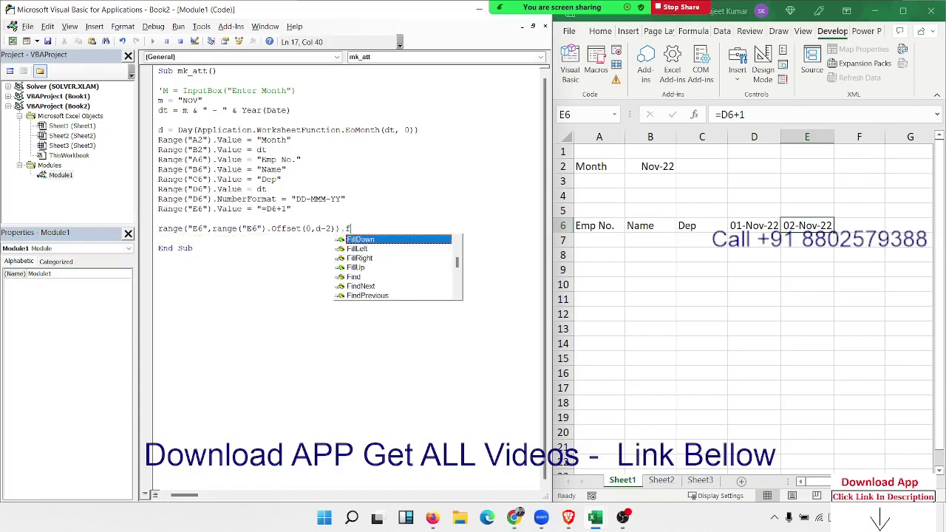
key("Down")
key("Down")
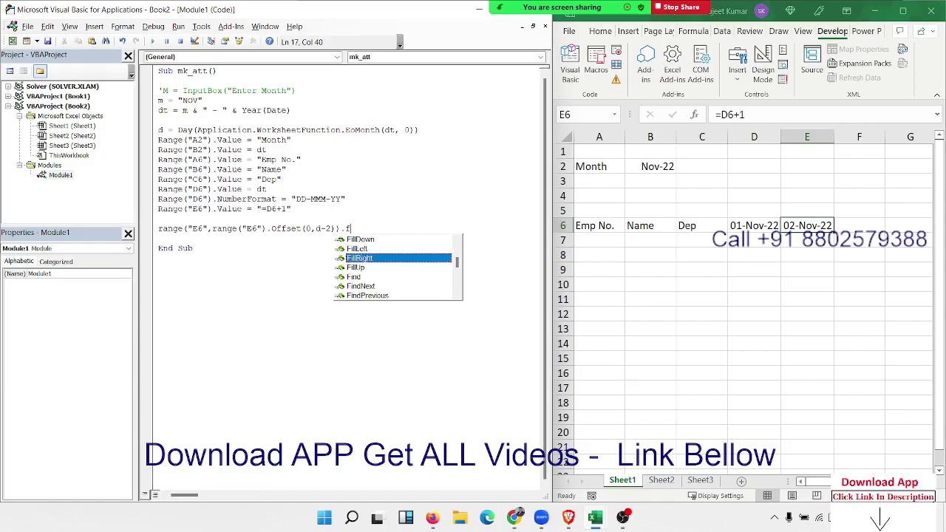
key("Tab")
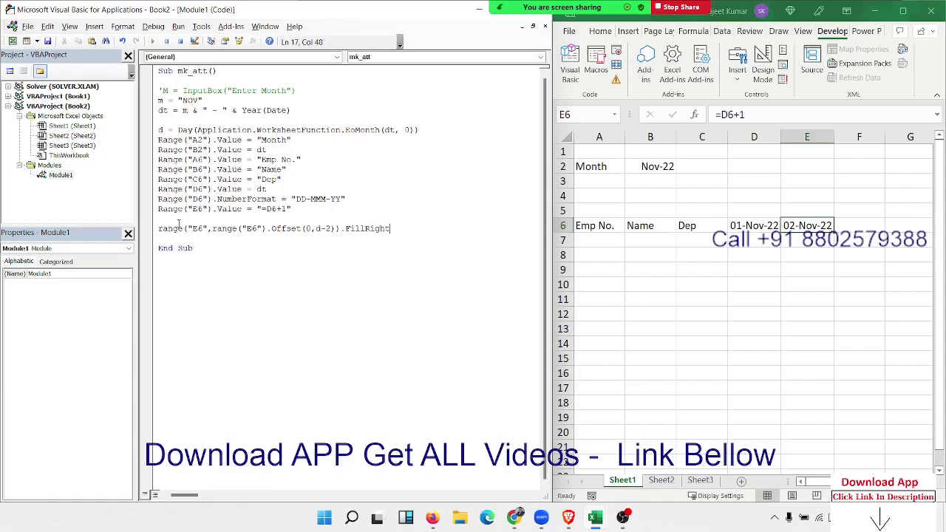
key("Return")
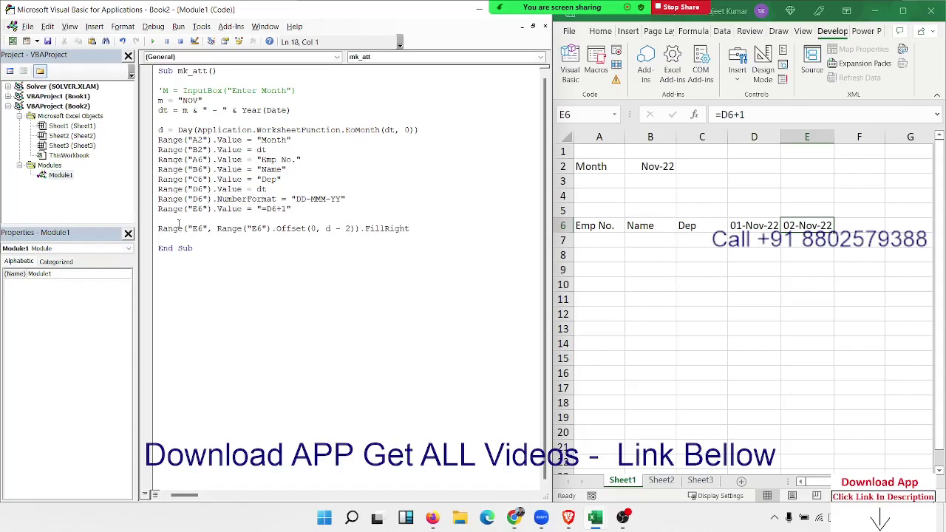
Run mk_att and autofit column AG so the last November date shows
left_click(235, 140)
left_click(153, 41)
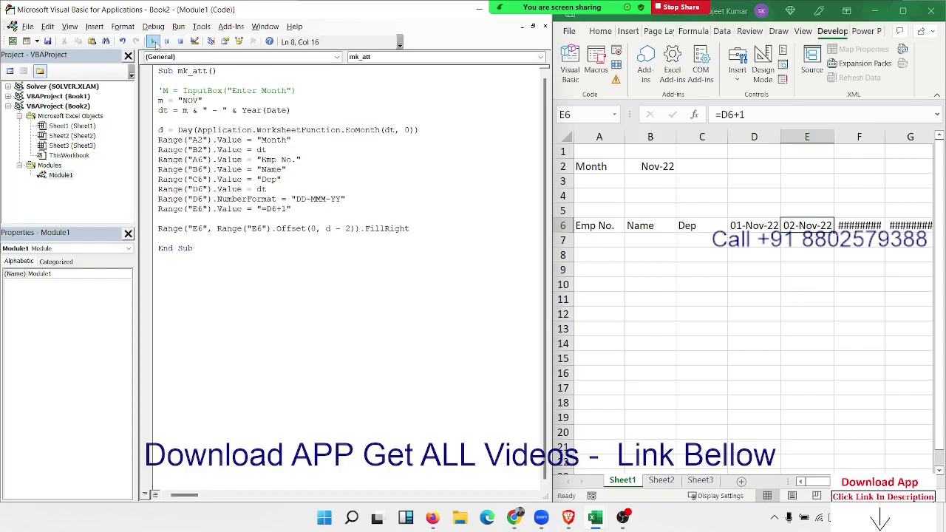
left_click(805, 225)
key("ctrl+Right")
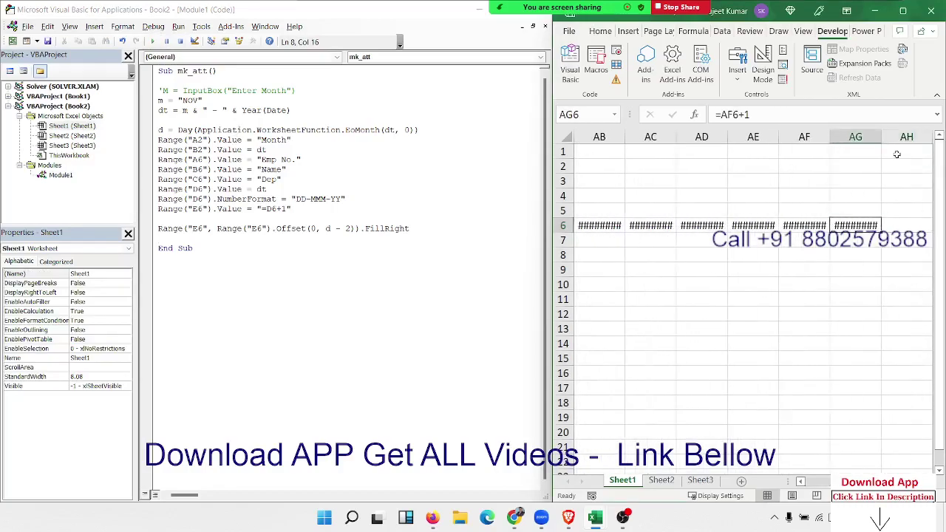
double_click(881, 138)
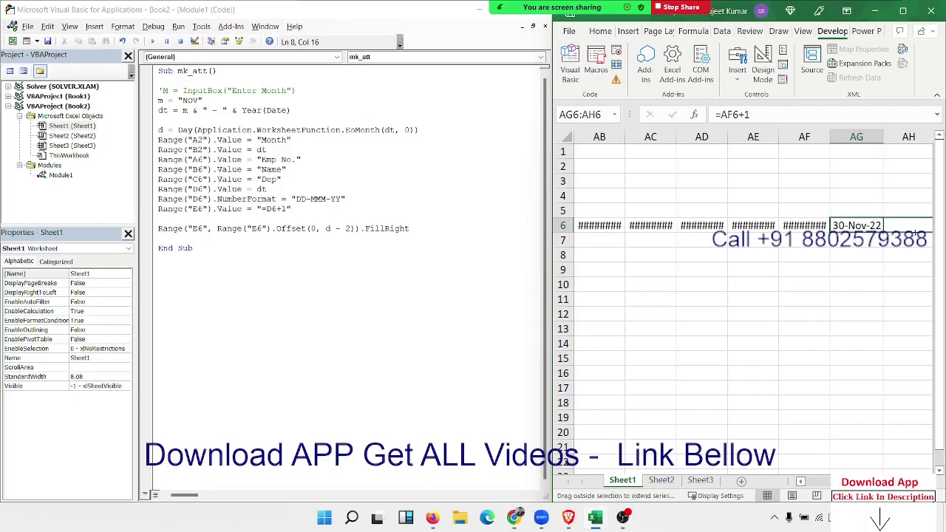
Test extending the dates into AH6, undo it, then inspect the D6–F6 formulas
left_click_drag(884, 233, 909, 234)
left_click(908, 229)
key("ctrl+z")
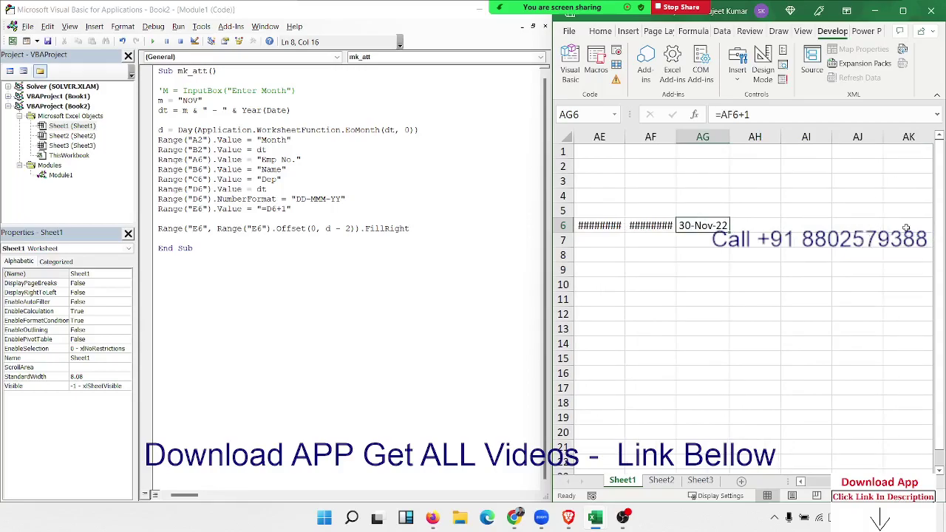
key("Home")
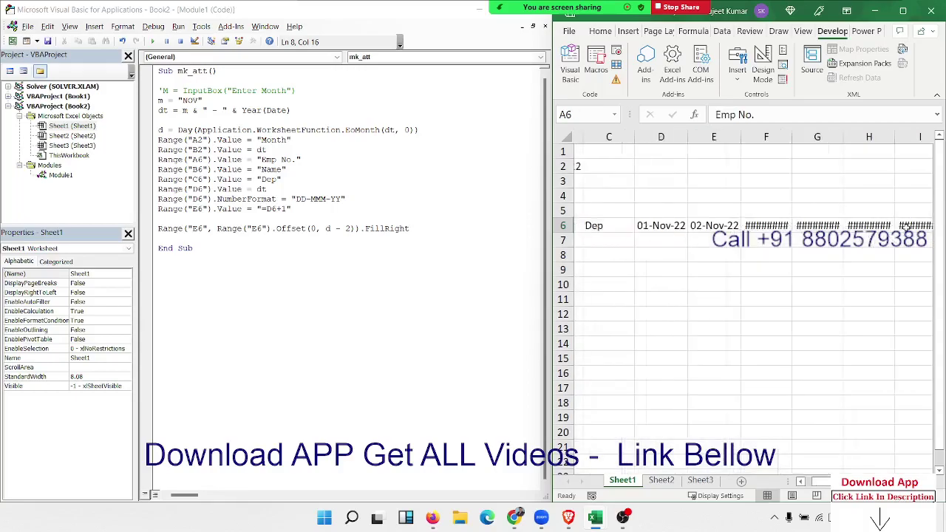
key("Right")
key("Right")
key("Right")
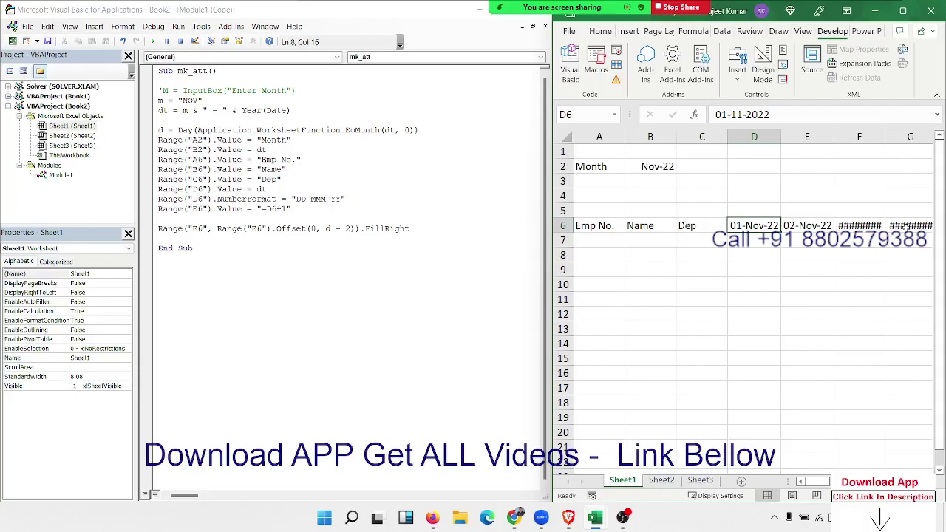
key("Down")
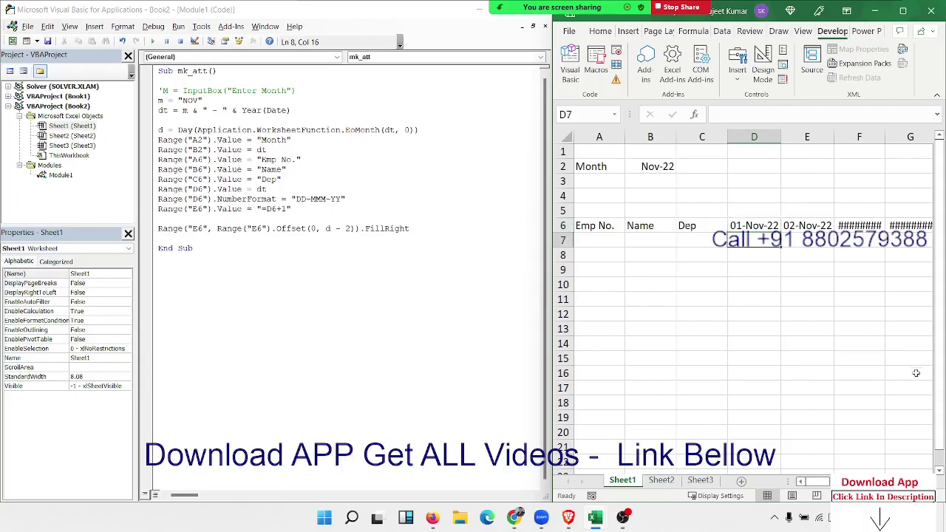
left_click(760, 227)
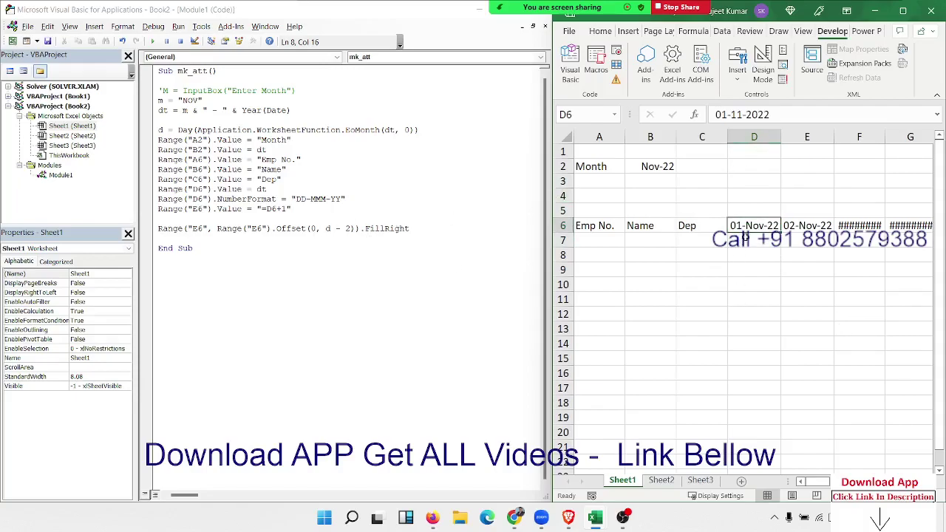
left_click(802, 226)
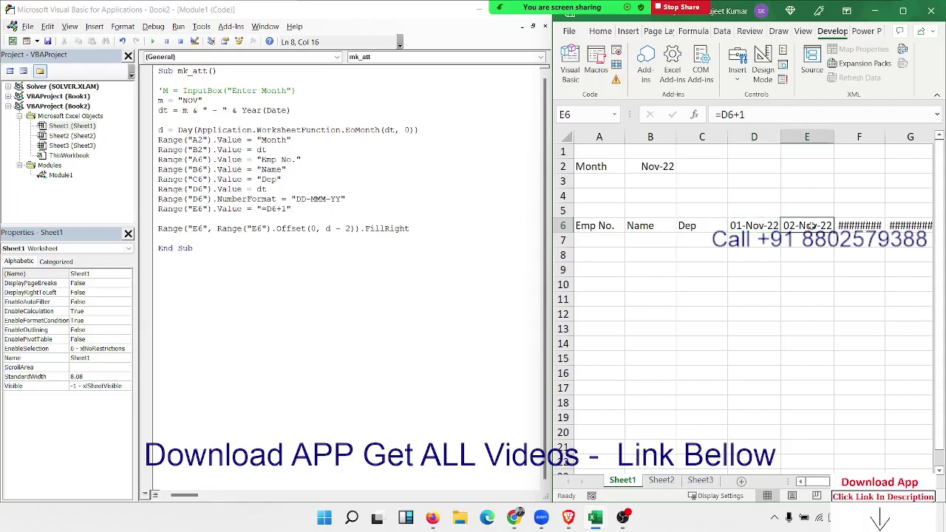
left_click(843, 225)
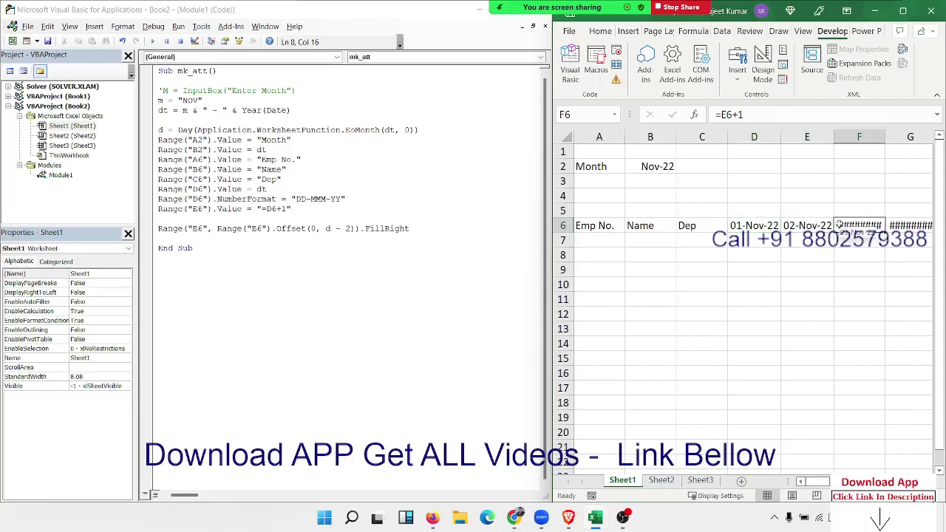
left_click(802, 226)
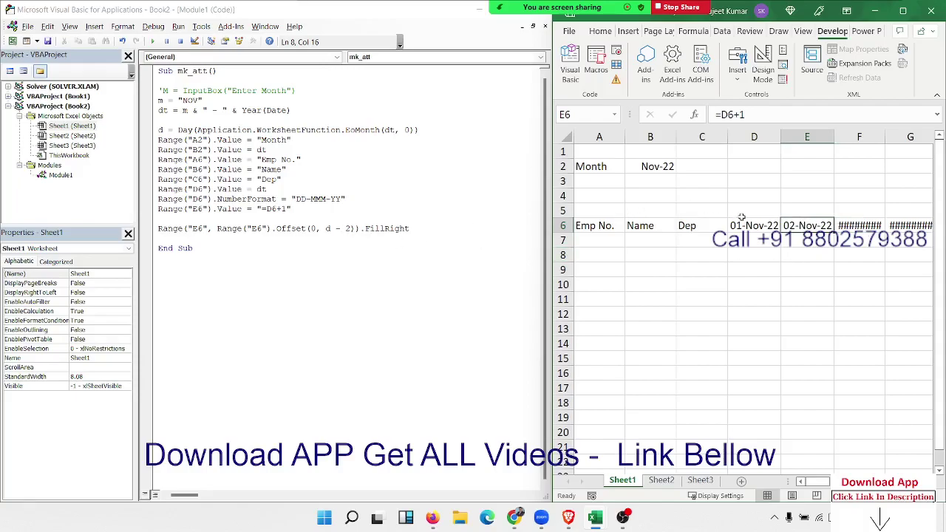
Insert an empty line after the d = Day(...) line, comparing with dates D6:E6
left_click_drag(749, 226, 806, 226)
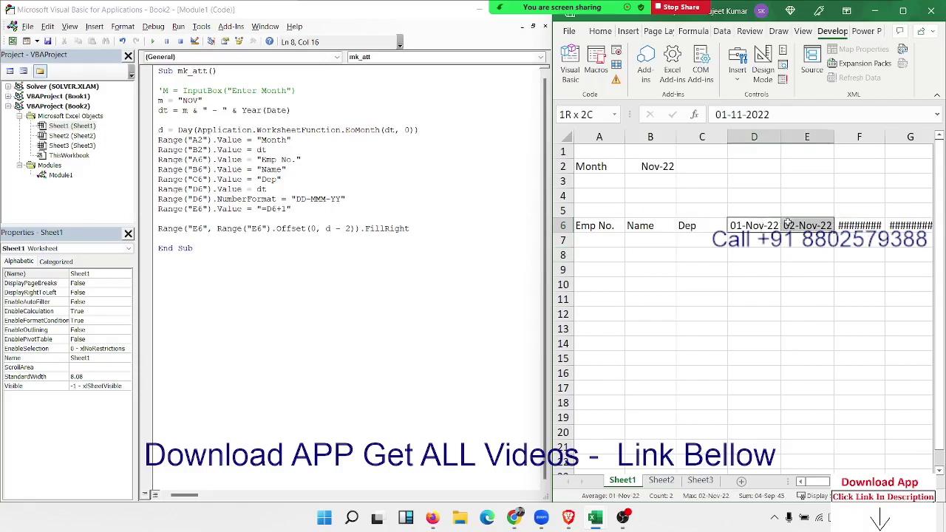
left_click(327, 228)
double_click(327, 229)
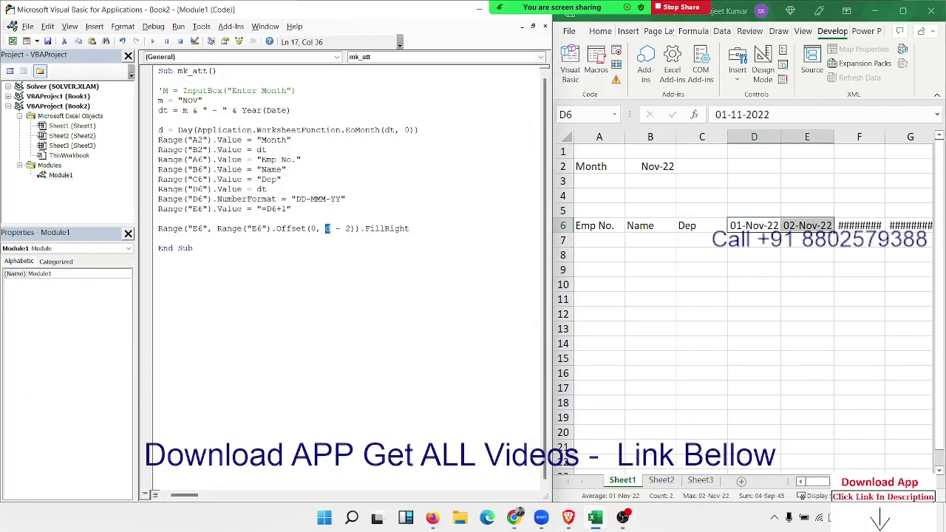
left_click_drag(158, 130, 462, 153)
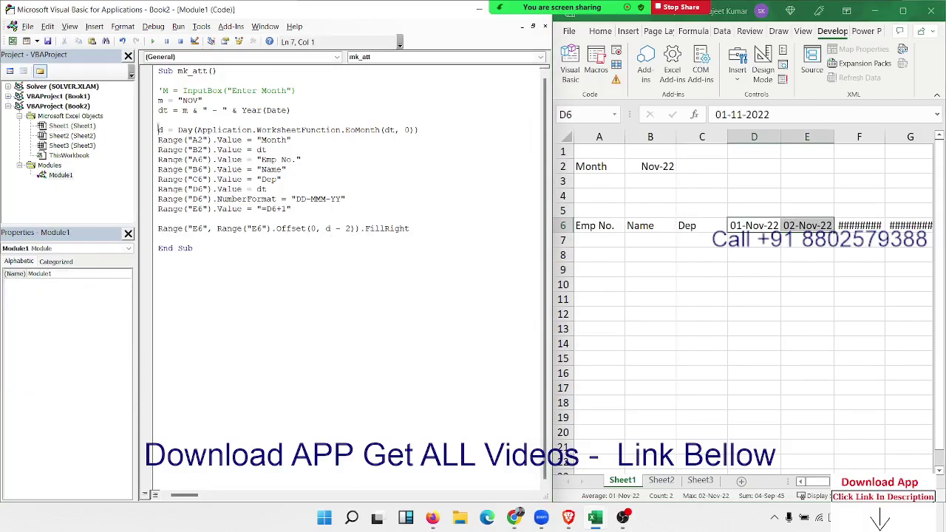
left_click(441, 161)
double_click(328, 229)
left_click(437, 129)
key("Return")
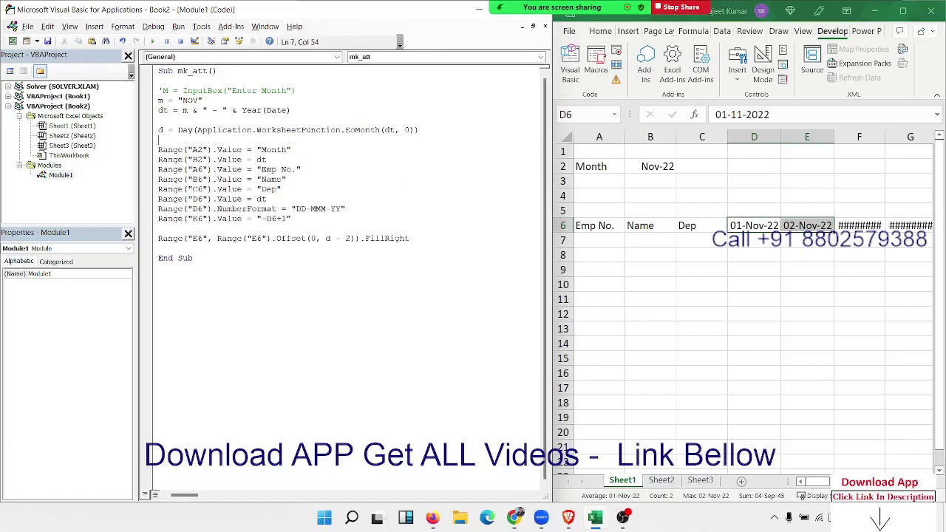
mouse_move(434, 130)
left_mouse_down()
mouse_move(151, 129)
mouse_move(424, 130)
left_mouse_up()
left_click(182, 139)
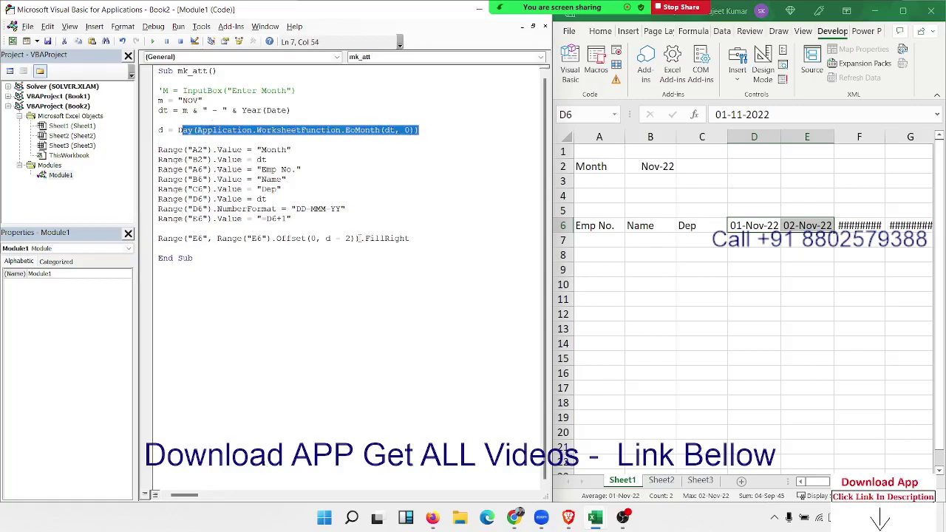
left_click(769, 227)
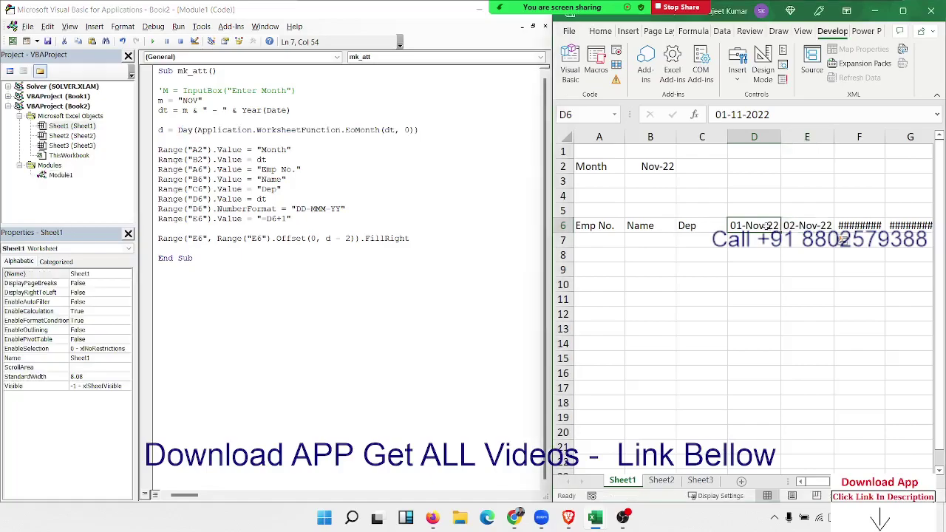
left_click_drag(772, 225, 796, 226)
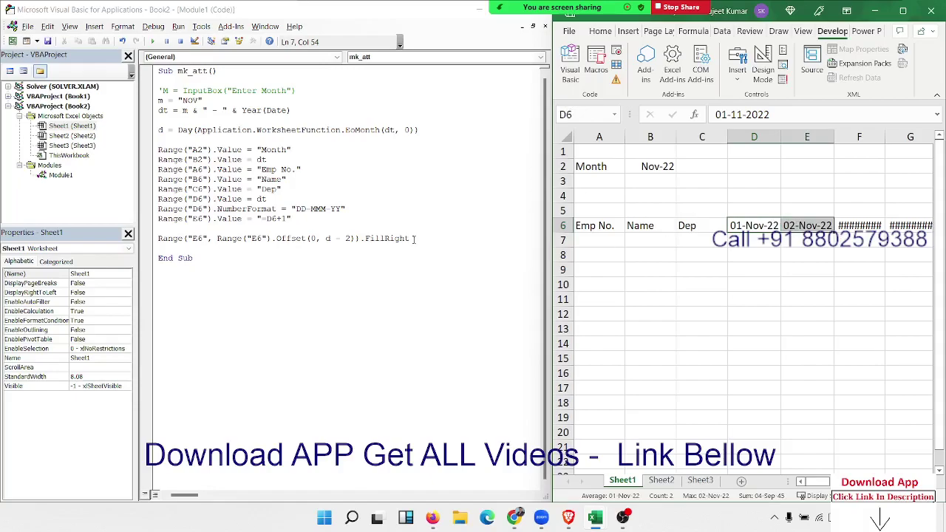
left_click(278, 249)
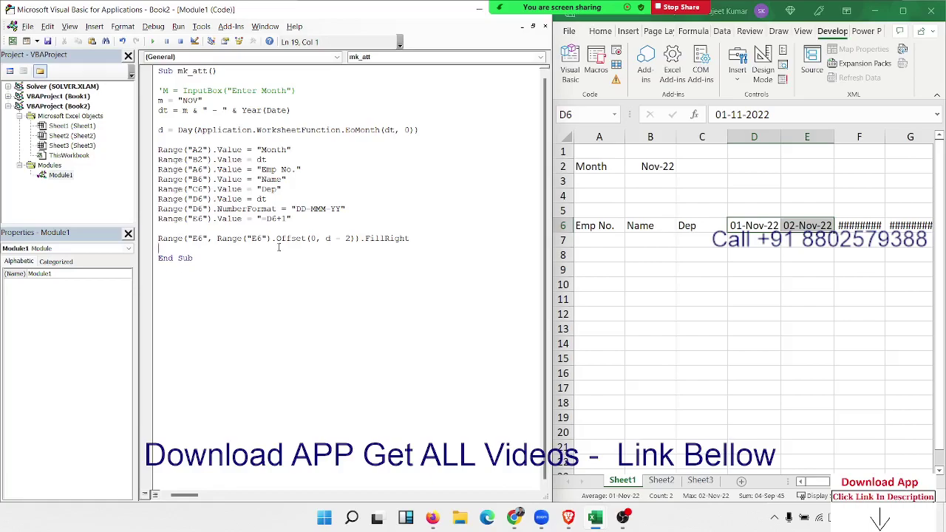
Duplicate the FillRight statement onto a new line 19
key("Return")
key("Up")
type("ra")
key("BackSpace")
key("BackSpace")
key("shift+Down")
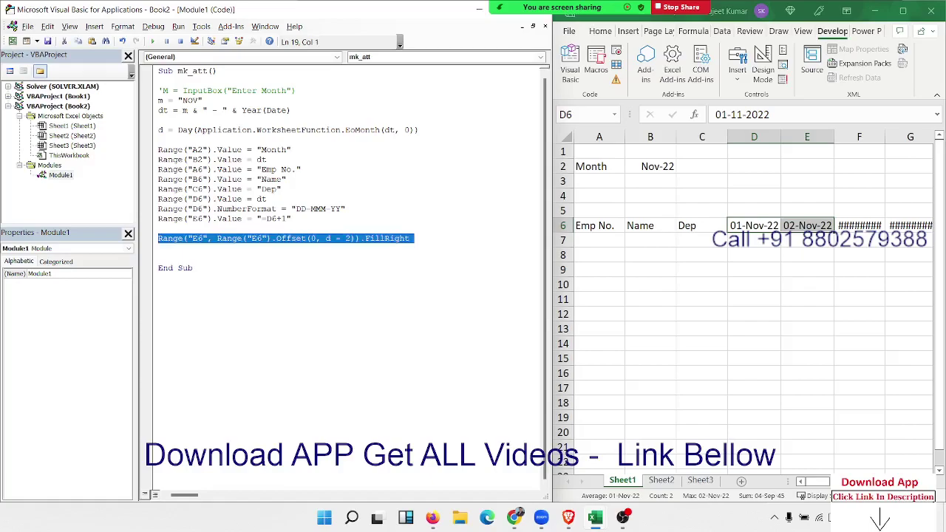
key("ctrl+c")
key("ctrl+v")
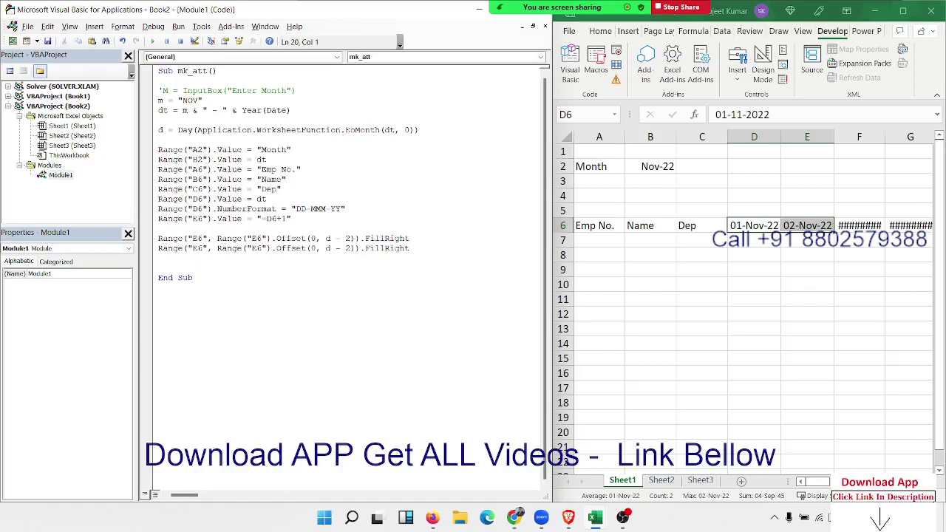
left_click(198, 248)
In the copied line, change the first E6 to D6 and drop the - 2 offset
left_click(767, 231)
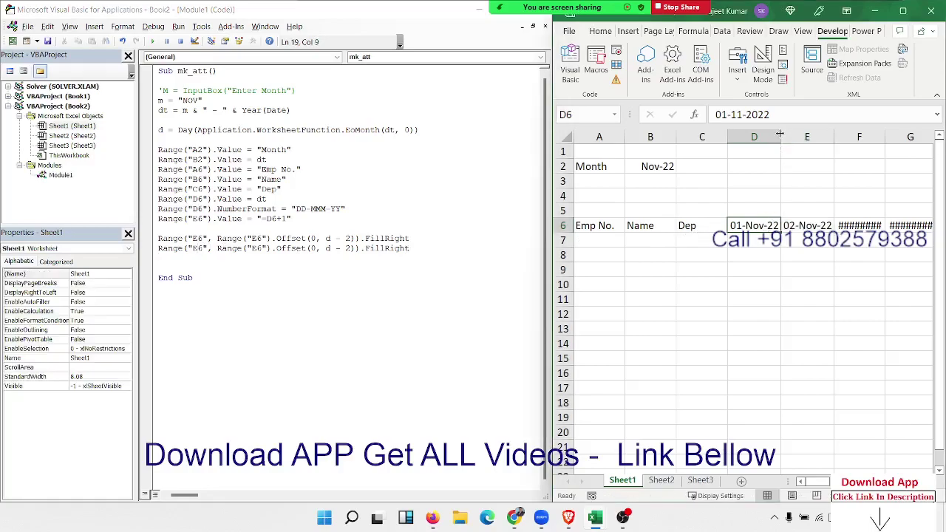
left_click(214, 249)
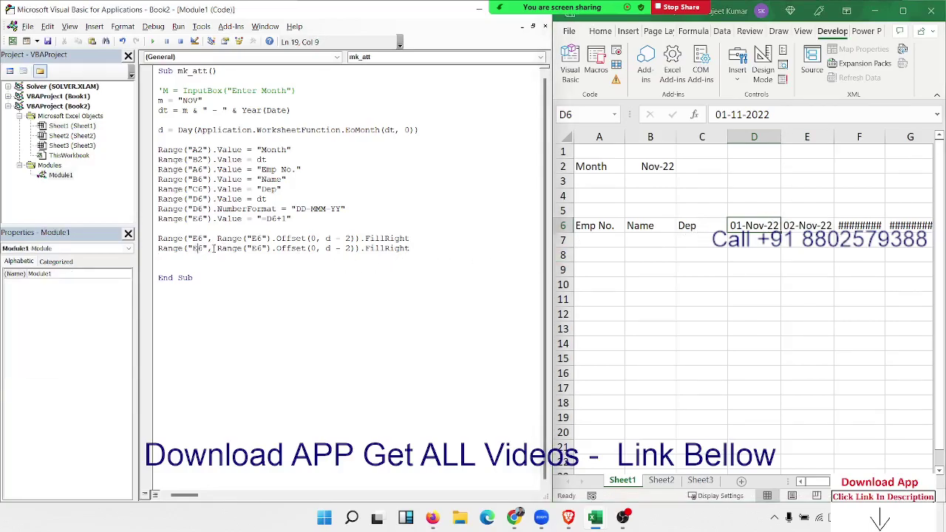
key("BackSpace")
type("D")
left_click_drag(334, 249, 352, 249)
key("BackSpace")
key("BackSpace")
left_click(348, 266)
Replace FillRight with .EntireColumn.AutoFit on line 19
mouse_move(390, 249)
left_mouse_down()
mouse_move(345, 249)
mouse_move(345, 239)
left_mouse_up()
key("Delete")
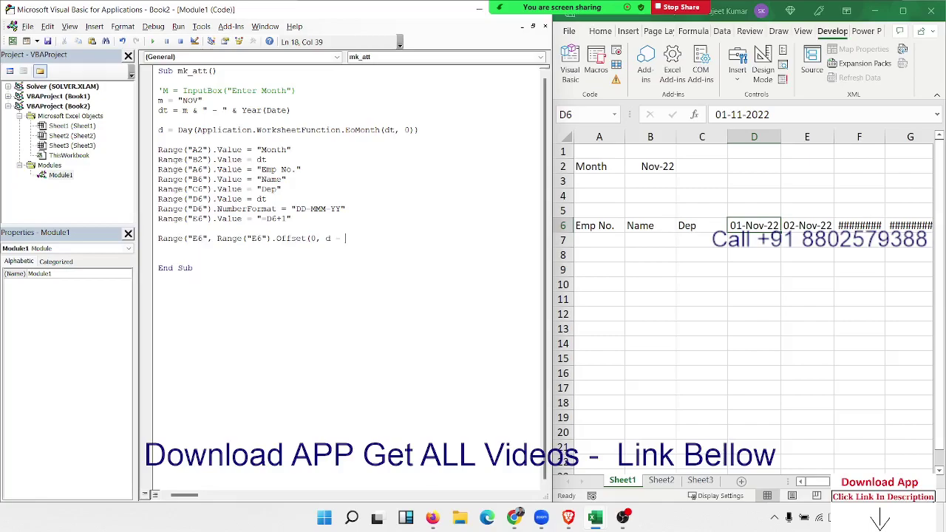
key("ctrl+z")
left_click(349, 249)
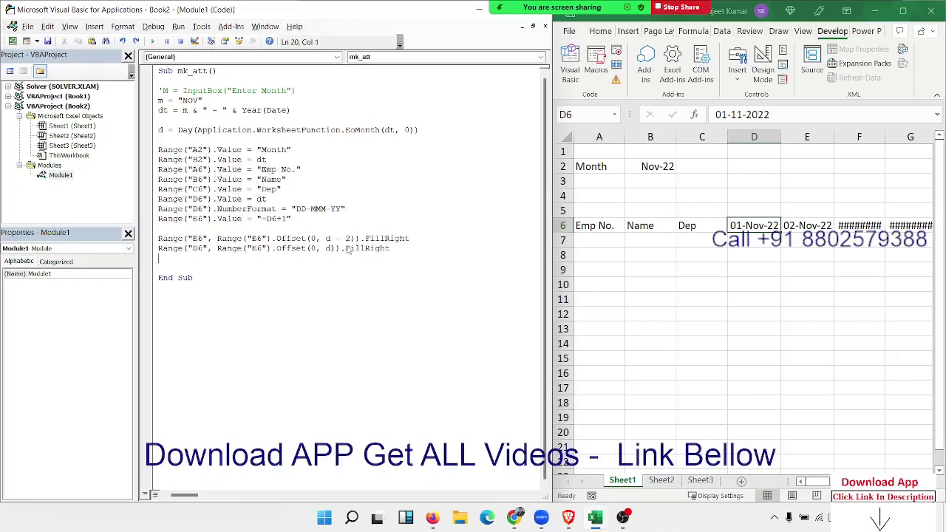
left_click_drag(346, 249, 393, 249)
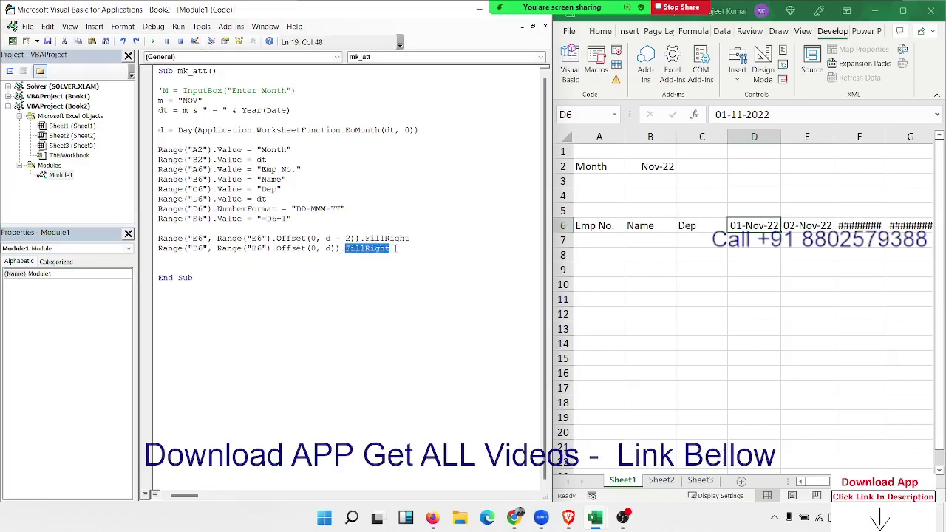
key("BackSpace")
key("BackSpace")
type(".")
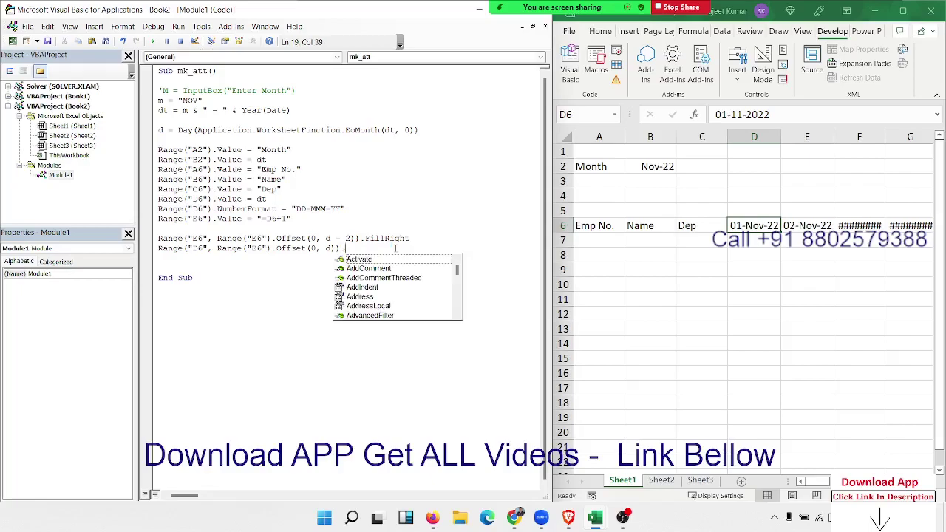
type("ent.")
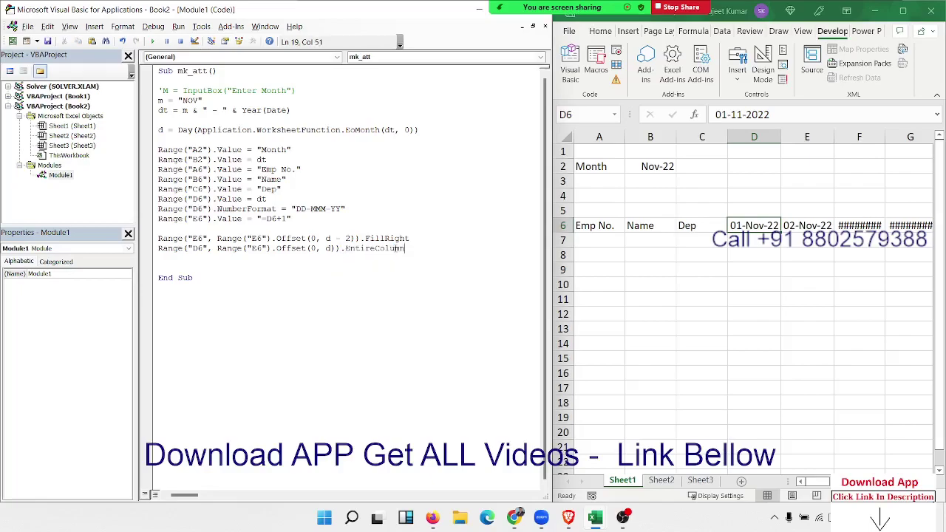
type("au")
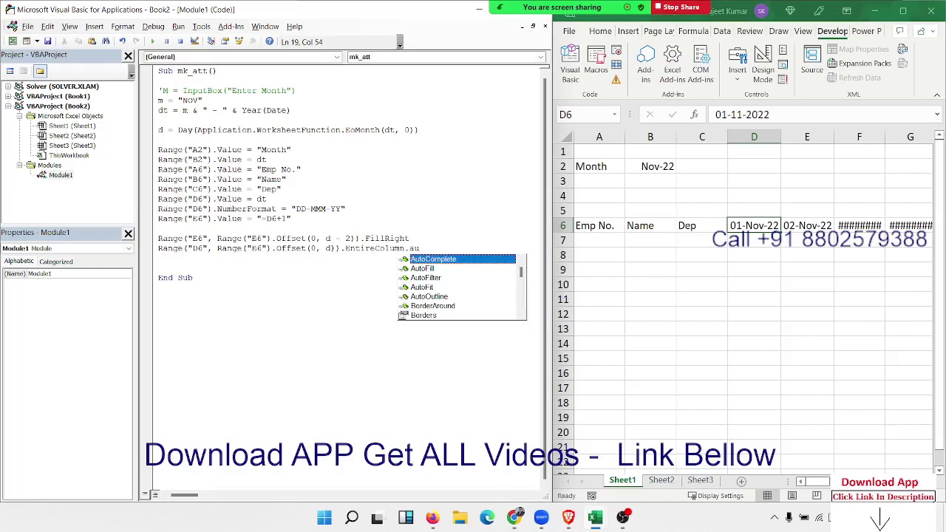
key("Down")
key("Down")
key("Down")
key("Tab")
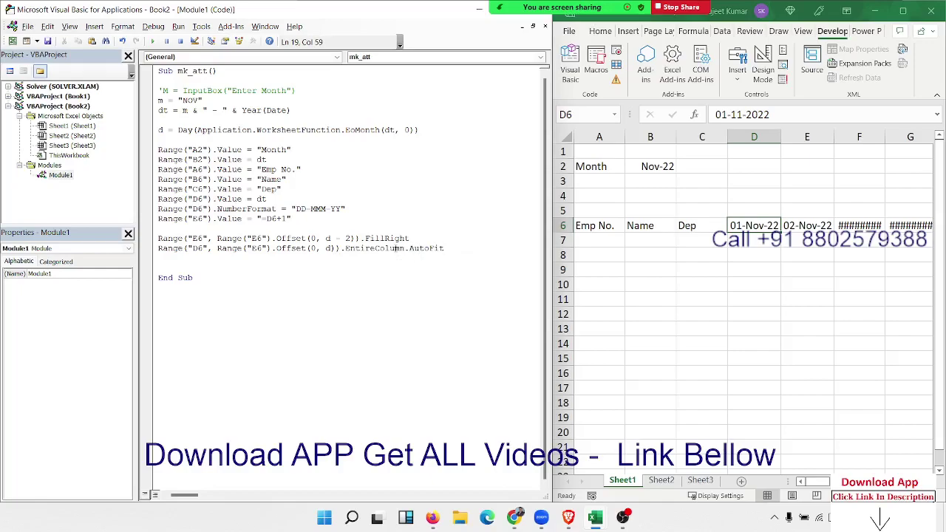
Run mk_att to test the column autofit
left_click(384, 306)
left_click(275, 265)
left_click(222, 198)
left_click(152, 43)
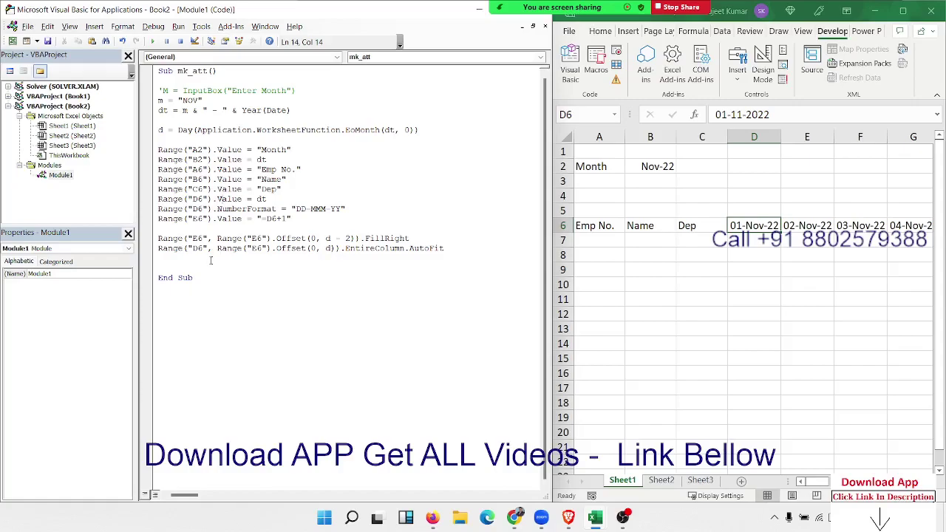
Change the remaining E6 reference to D6 and inspect E6's formula on the sheet
left_click(256, 248)
key("BackSpace")
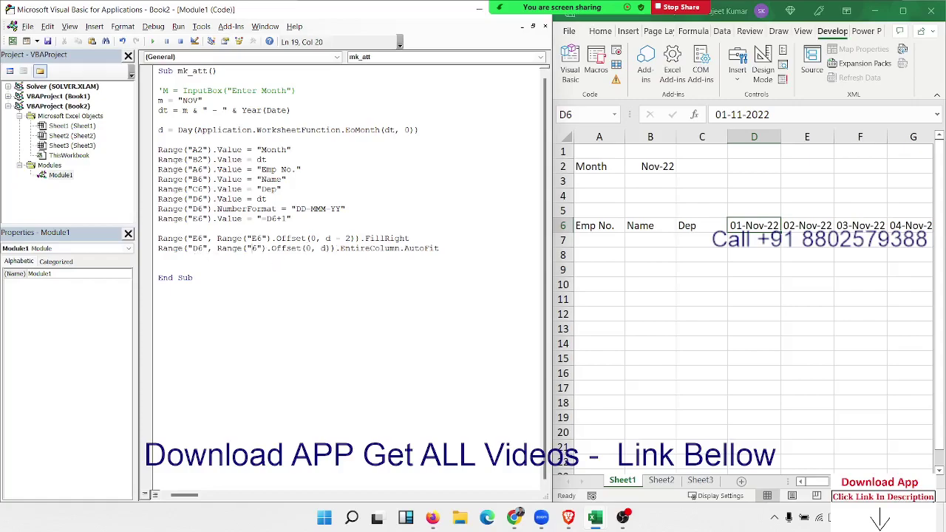
type("d")
left_click(295, 258)
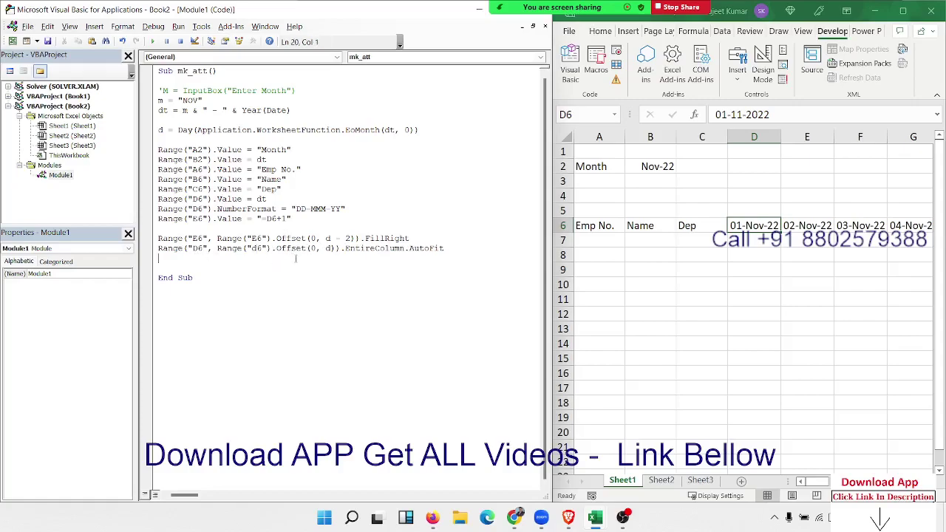
left_click(159, 267)
left_click(454, 255)
left_click(807, 225)
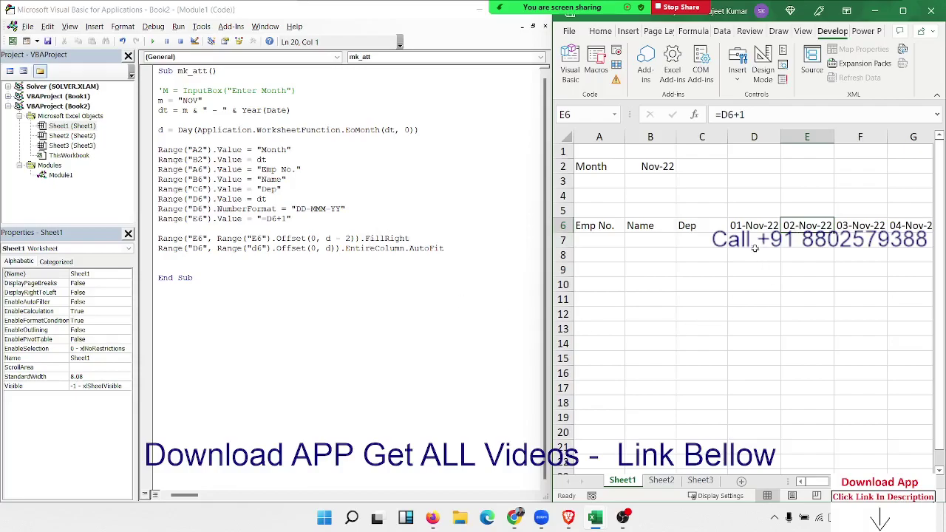
left_click(749, 214)
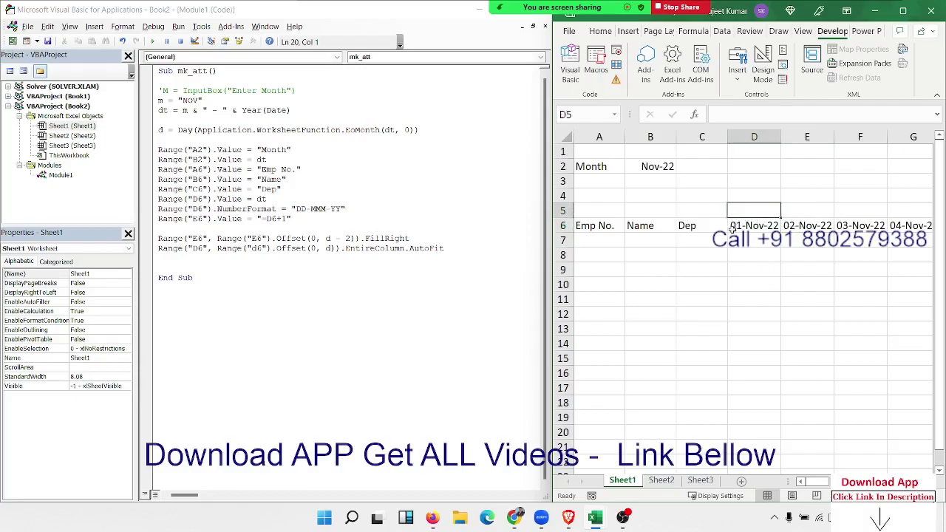
Add Range("D5").Value = "=Text(d6,""DDD"")" above End Sub and run mk_att
left_click(158, 258)
key("Return")
type("ra")
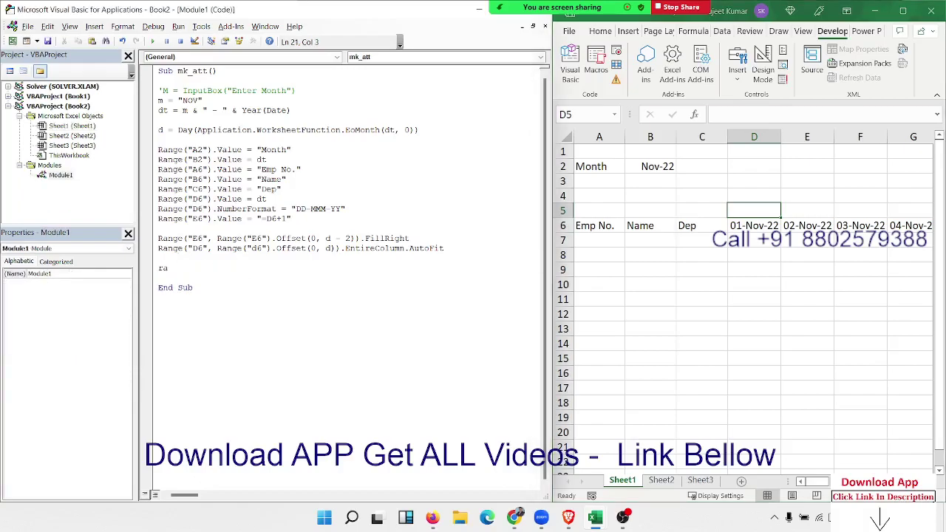
type("nge)")
key("BackSpace")
type("(")
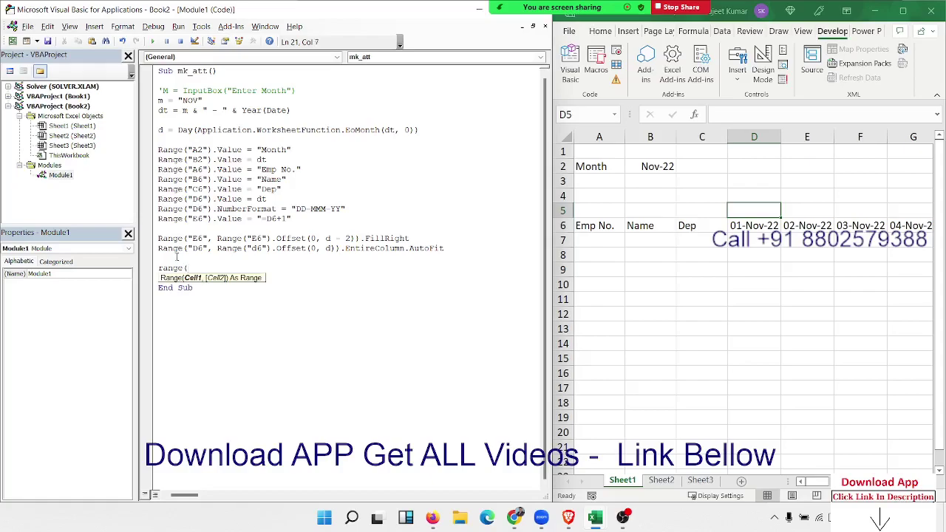
type("\"D")
type("5\").")
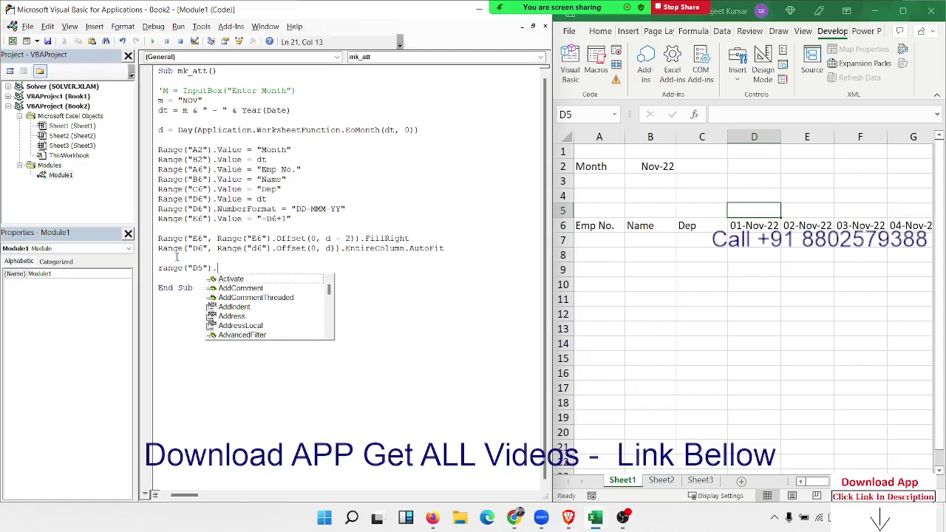
type("Value=")
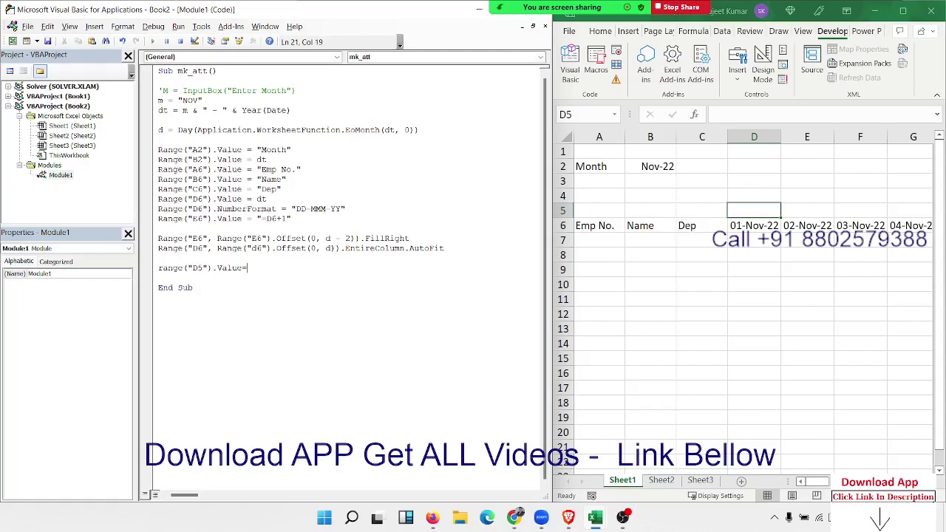
type("\"=Te")
type("xt(")
type("d6,")
type("\"\"")
type("DDD")
type("\"\"")
key("Down")
key("Return")
key("Return")
left_click(339, 238)
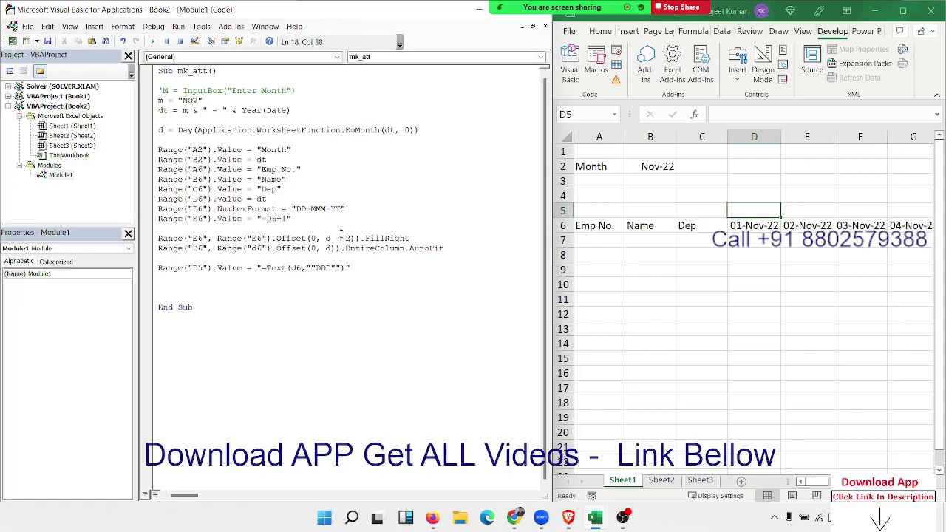
left_click(154, 41)
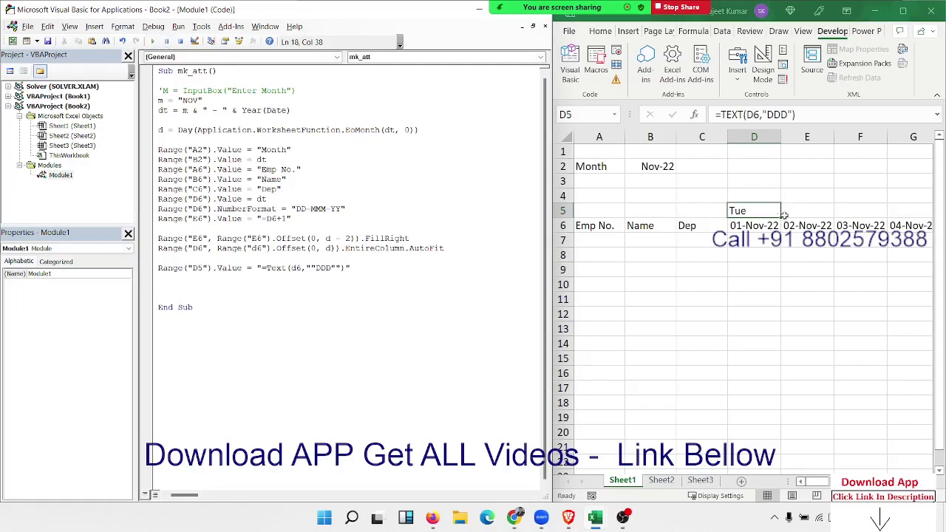
Add Range("d5", Range("D5").Offset(0,d)).FillRight, run it, and check where row 5 ends
left_click(220, 279)
type("range(")
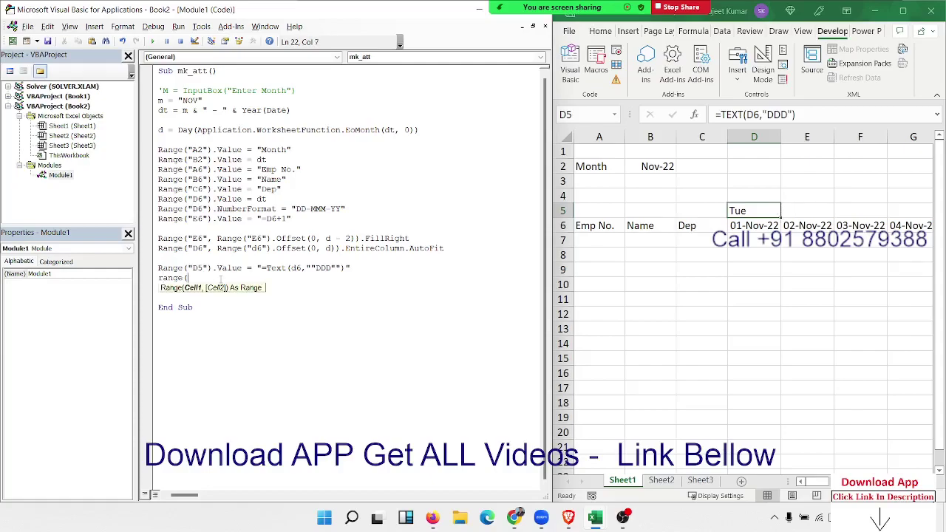
type("D")
type("5")
key("BackSpace")
key("BackSpace")
type("\"")
type("d5\",")
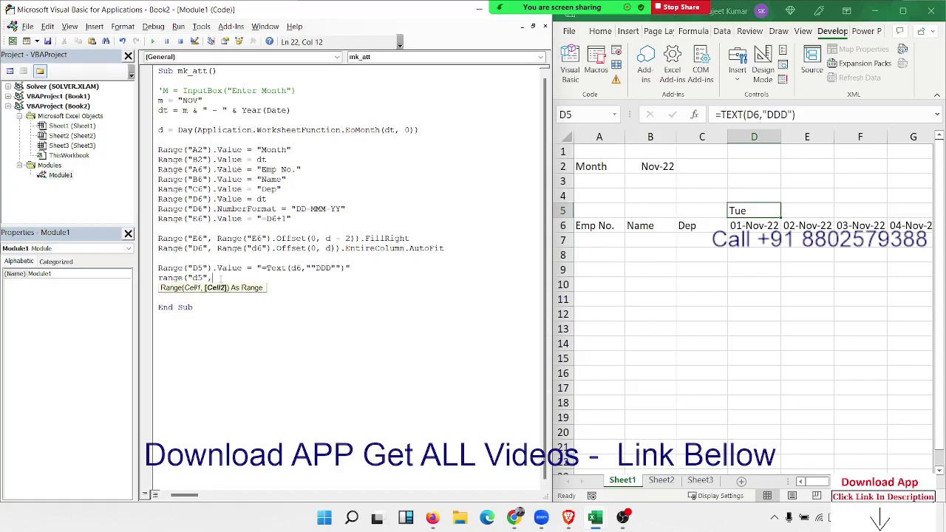
type("range")
type("(\"")
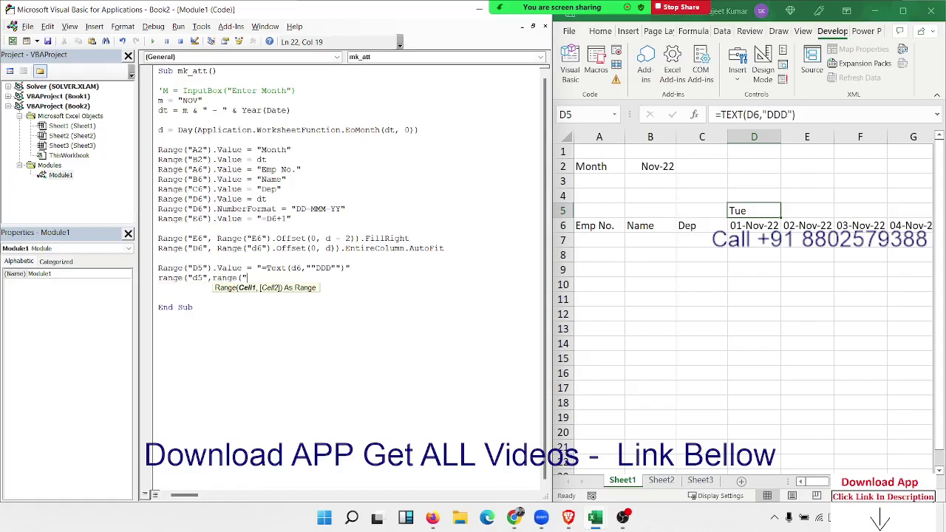
type("D5")
type("\").Of")
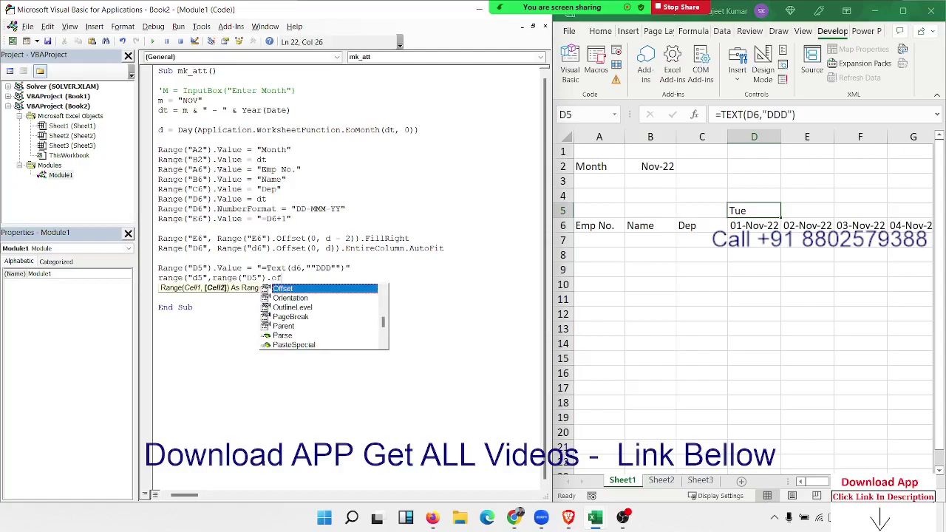
type("fset(0")
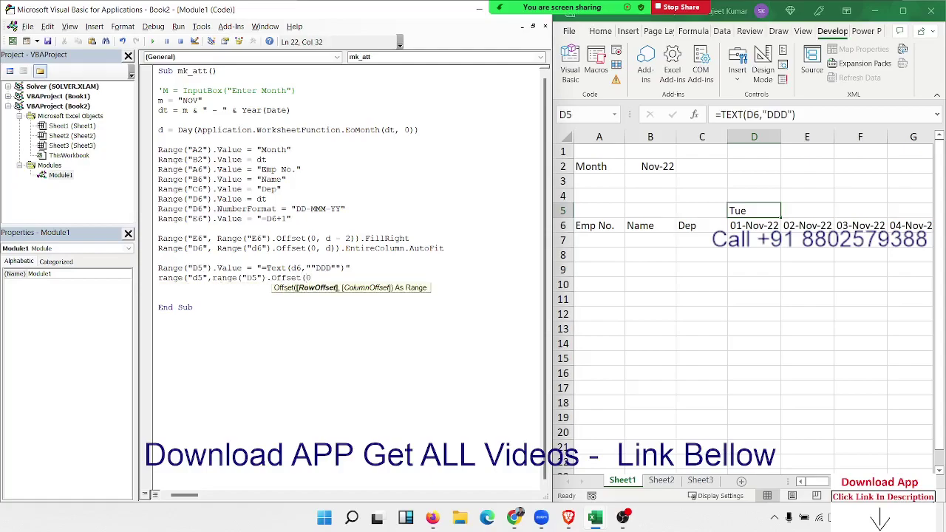
type(",")
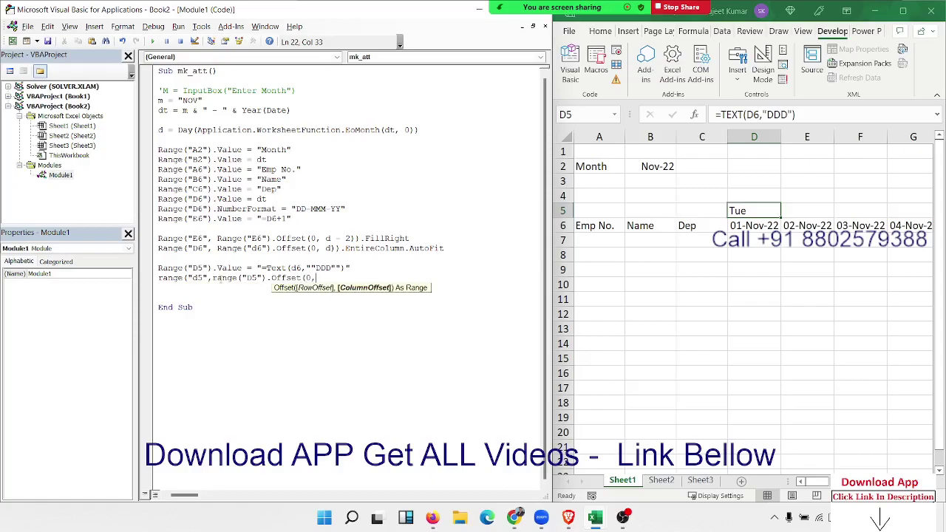
type("d")
type("))")
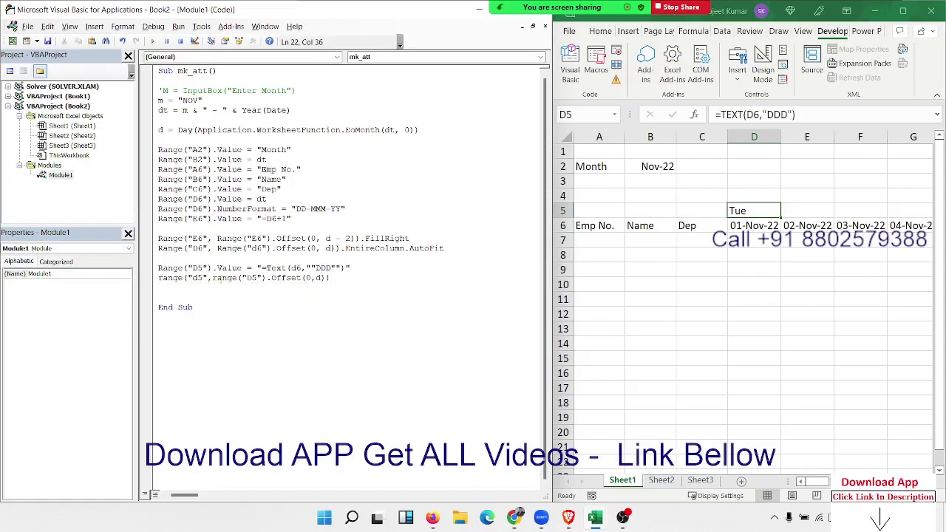
type(".fic")
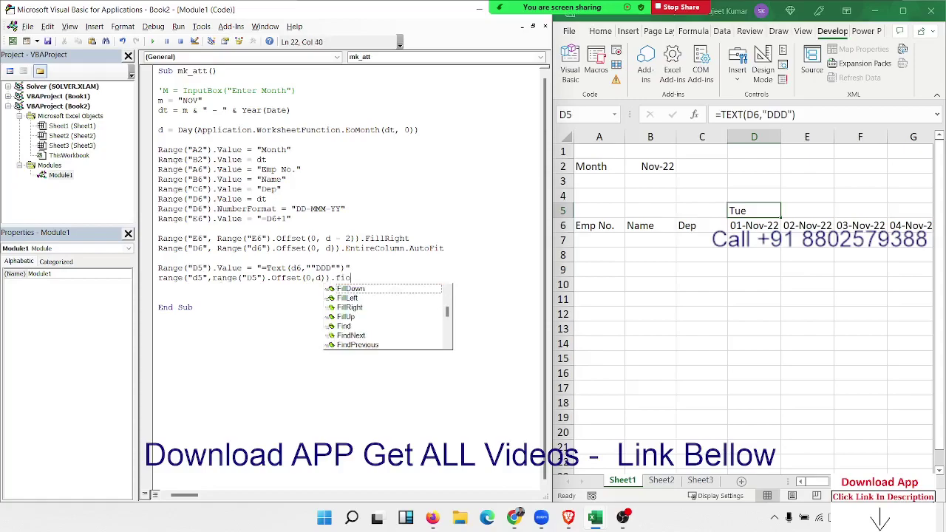
key("Down")
key("Down")
key("Tab")
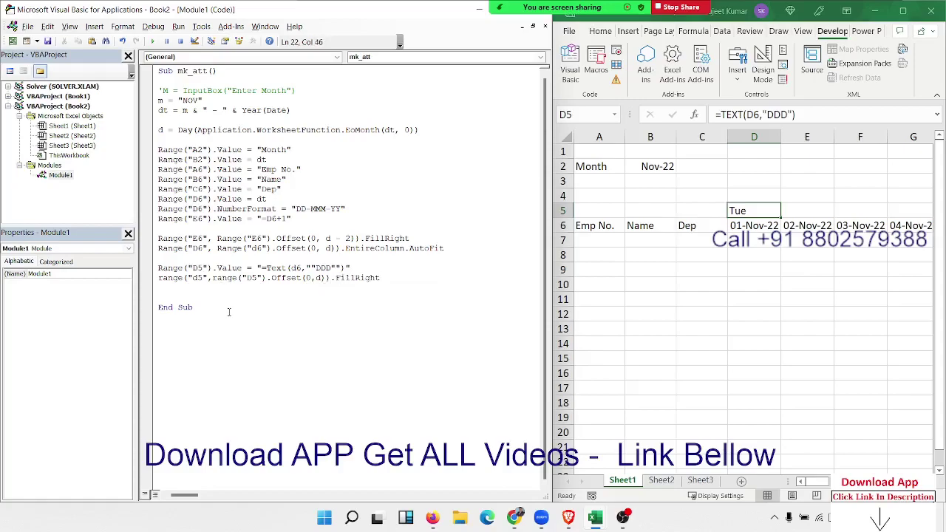
left_click(227, 257)
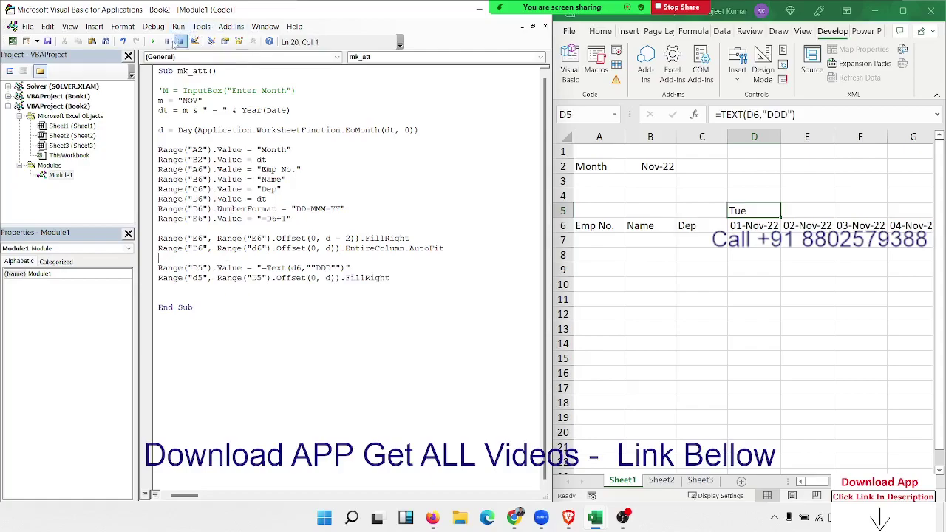
left_click(153, 42)
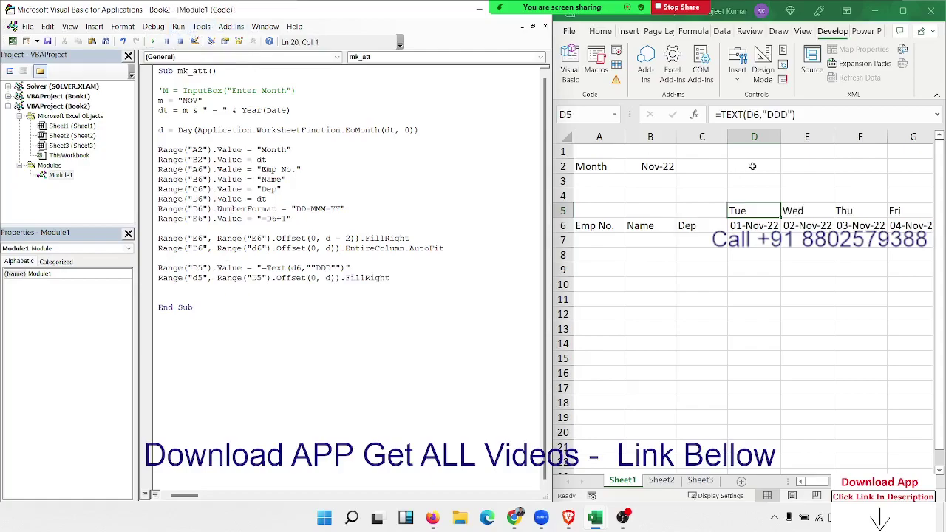
key("Down")
left_click(755, 212)
key("ctrl+Right")
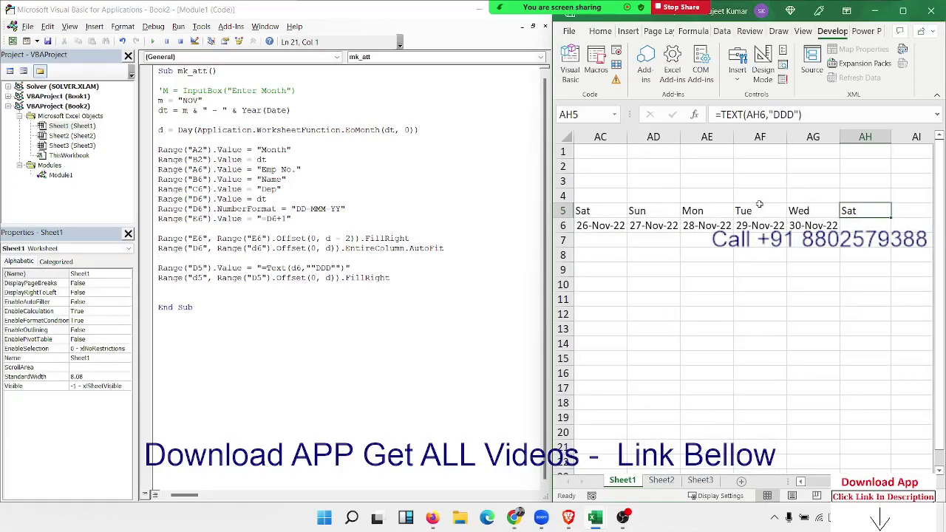
Change the weekday fill's column offset to d-1
left_click(331, 277)
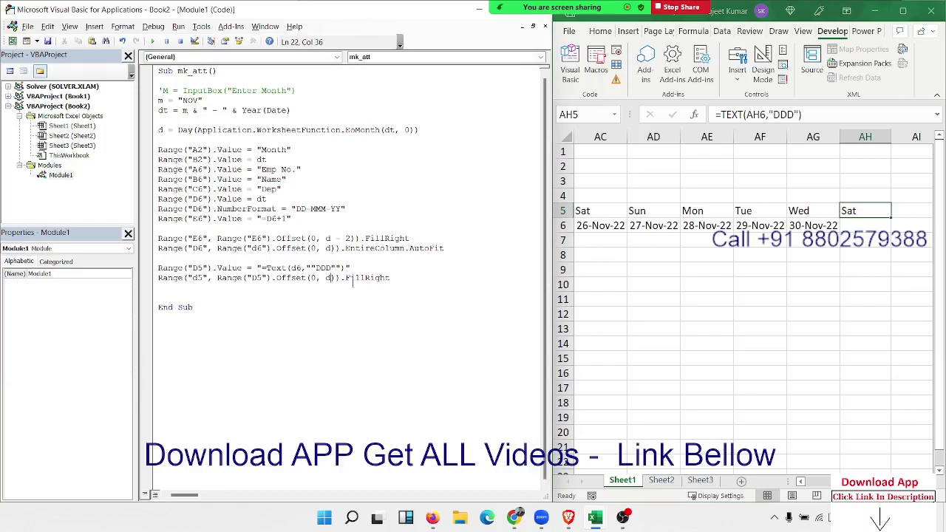
type("-1")
left_click(375, 310)
key("ctrl+shift+Left")
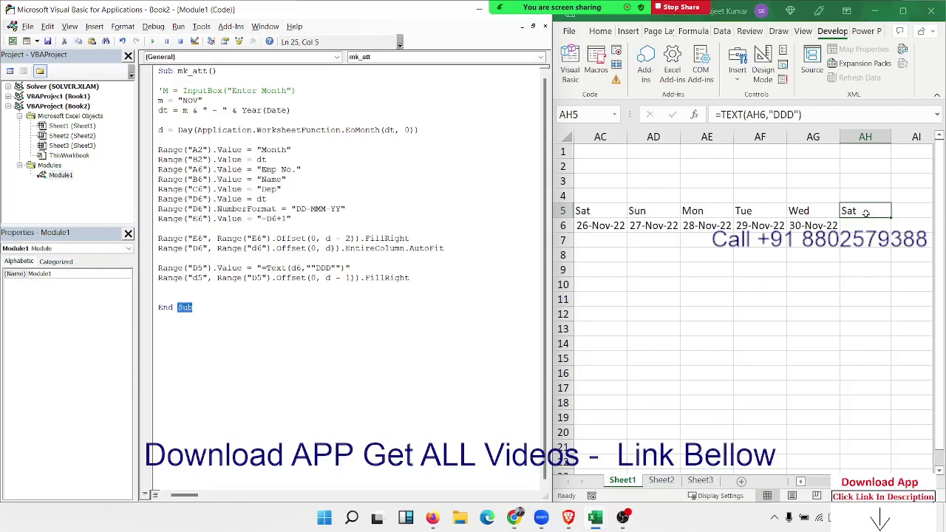
key("Left")
Select the weekday names in row 5 on the sheet and delete them
left_click_drag(850, 211, 551, 215)
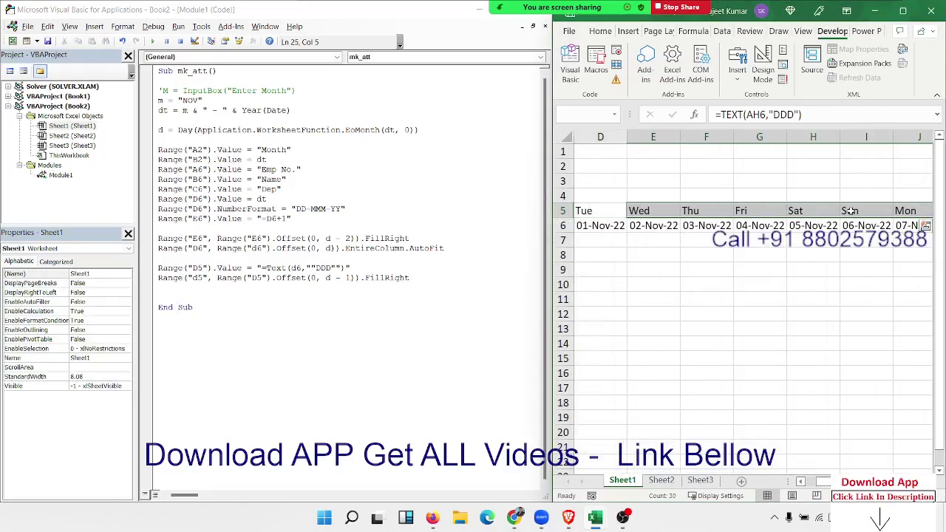
scroll(850, 211, "left", 1)
key("Delete")
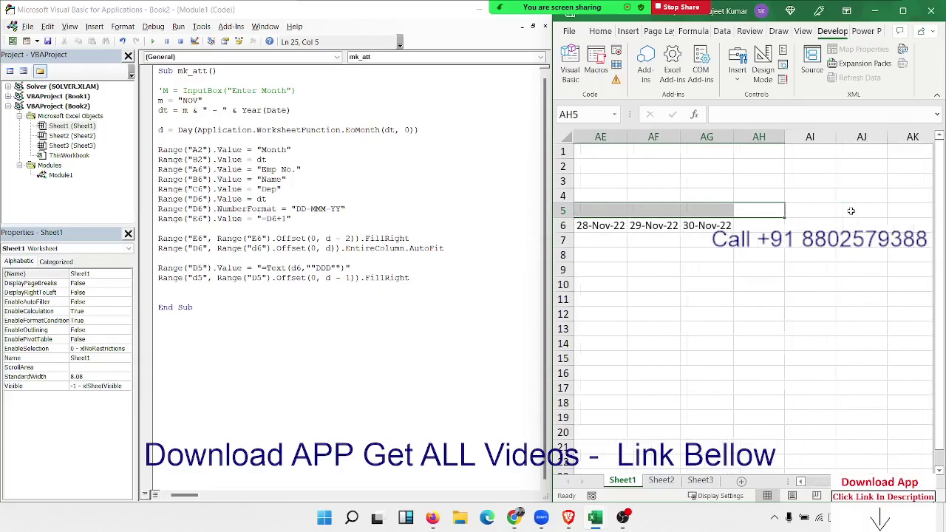
key("Home")
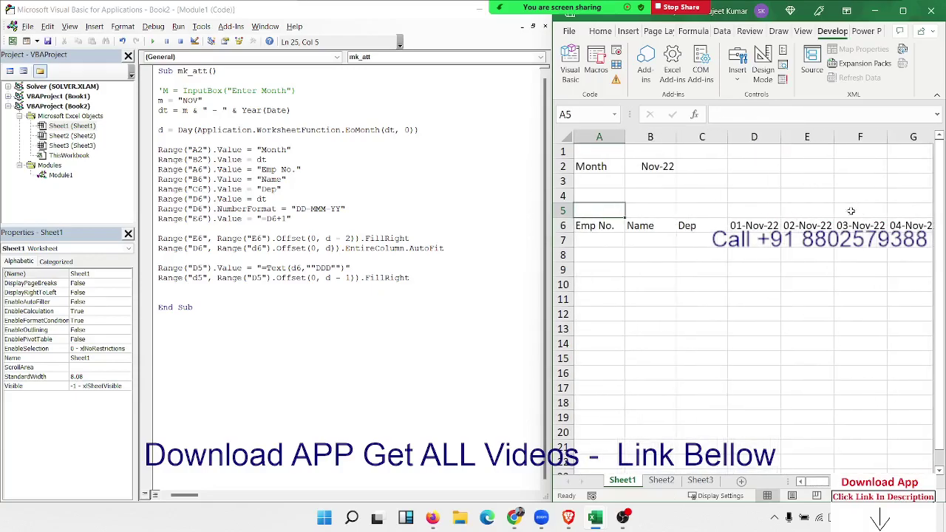
left_click(271, 301)
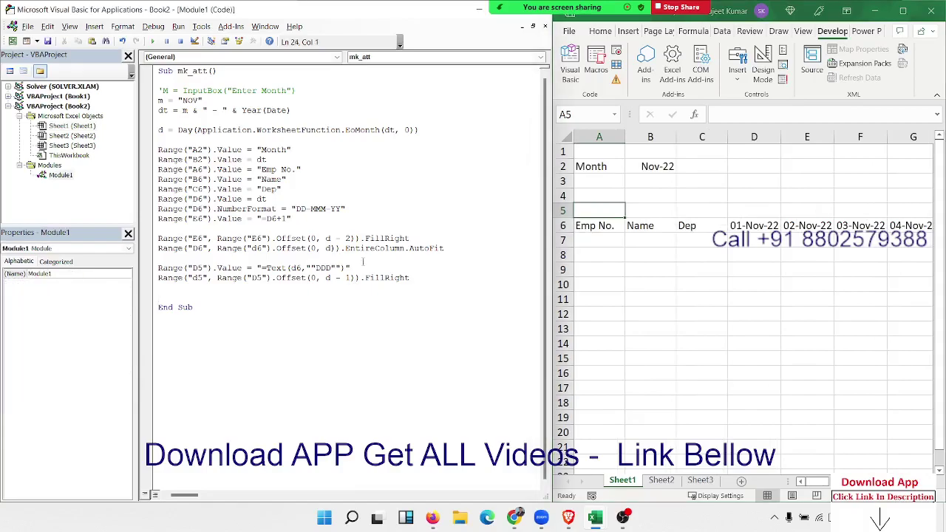
left_click(589, 229)
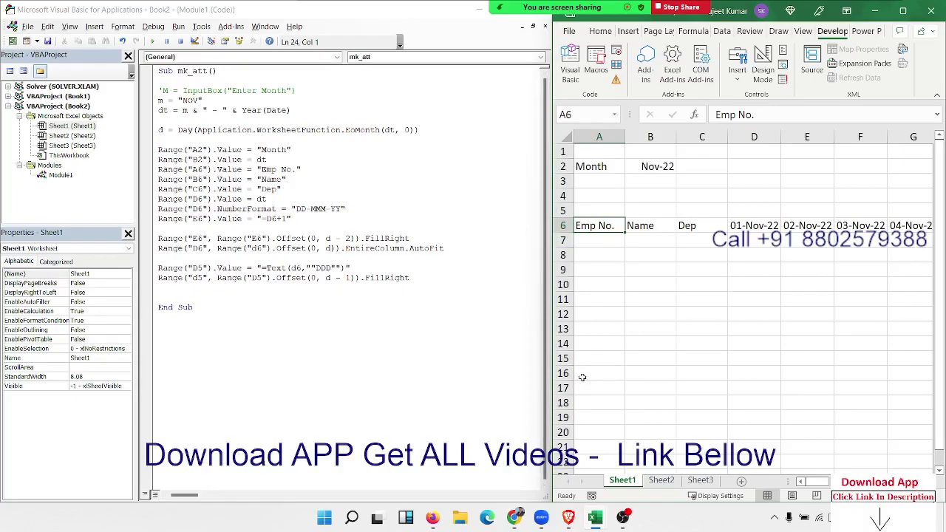
Add Range("A6", Range("A6").Offset(14,d+3)).Borders.LineStyle = 1 above End Sub
left_click(199, 294)
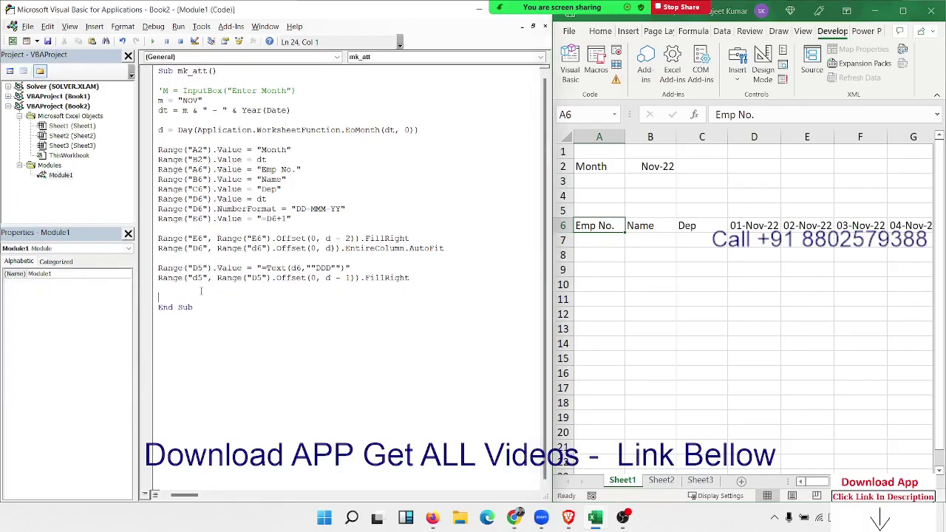
key("Return")
key("Return")
key("Up")
type("ra")
type("nge(")
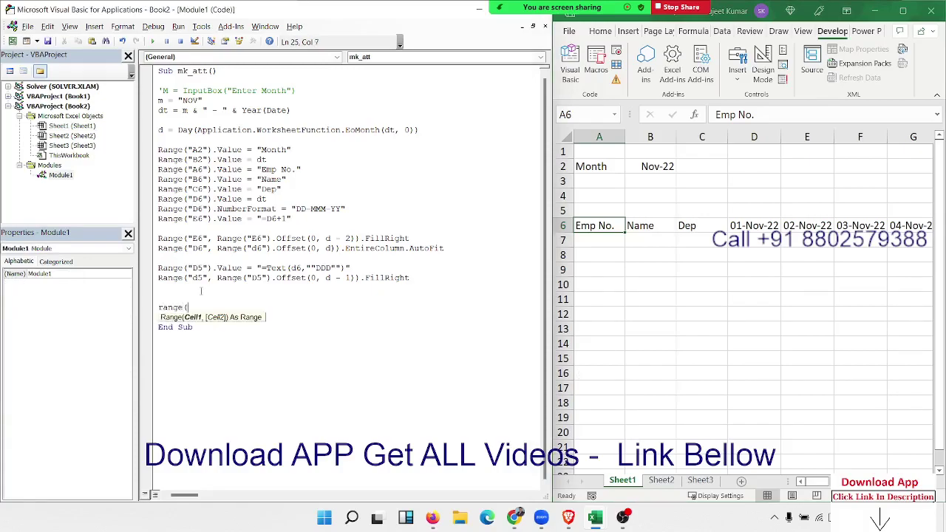
type("\"")
type("A")
type("6:")
key("BackSpace")
type("\"")
type(",r")
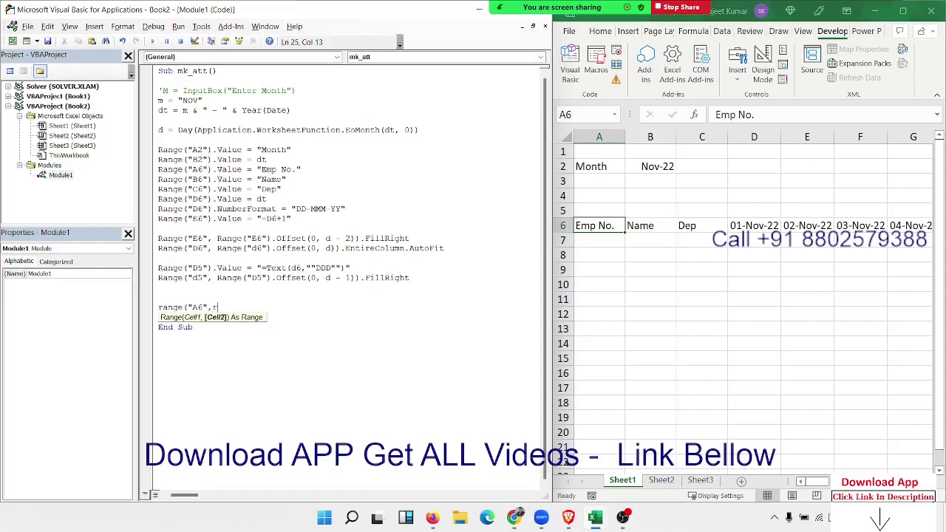
type("ange(")
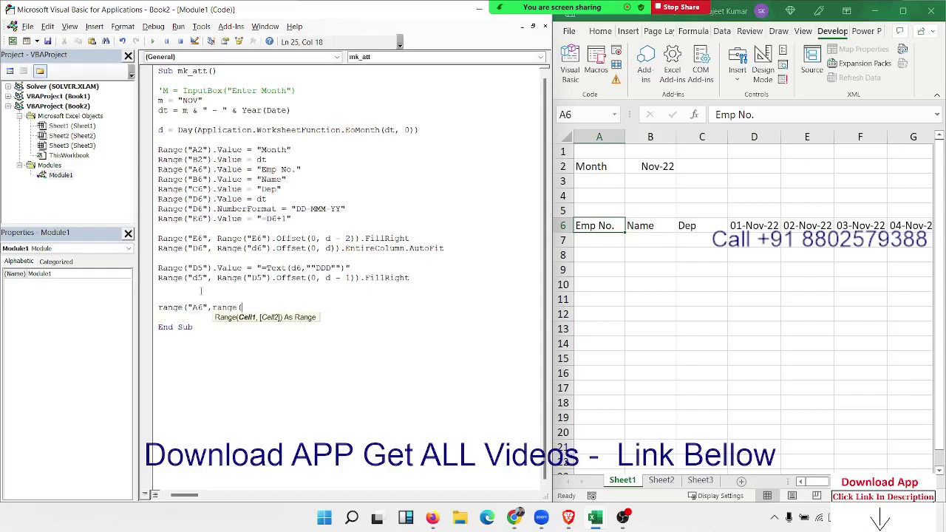
type("\"A")
type("6")
type("\")")
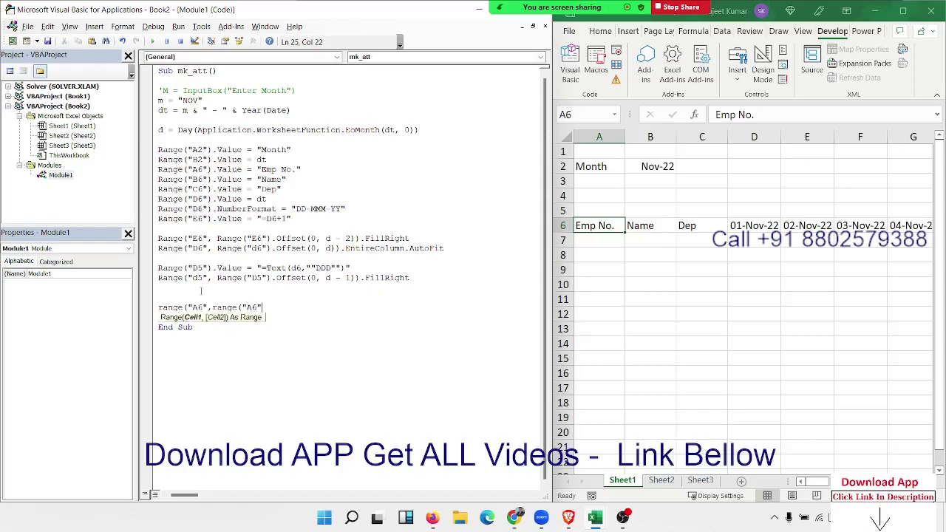
type(".Offset(")
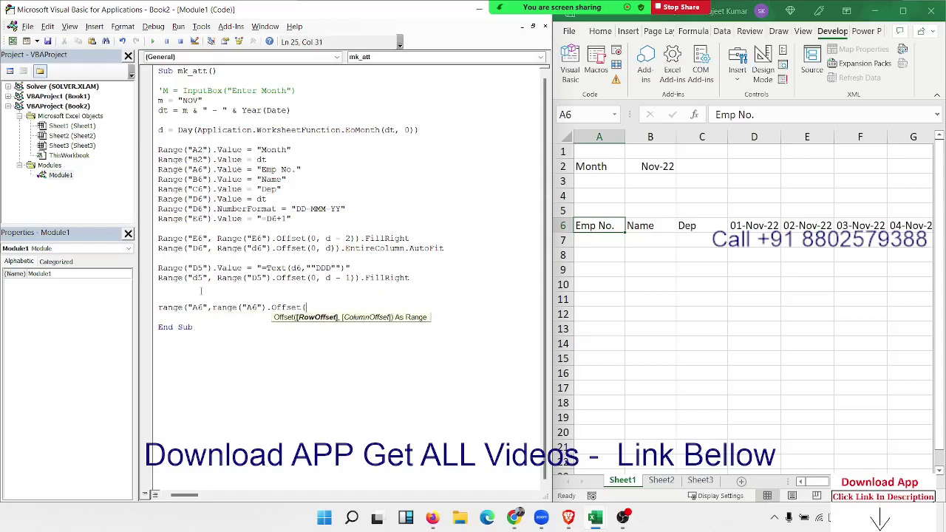
type("14,")
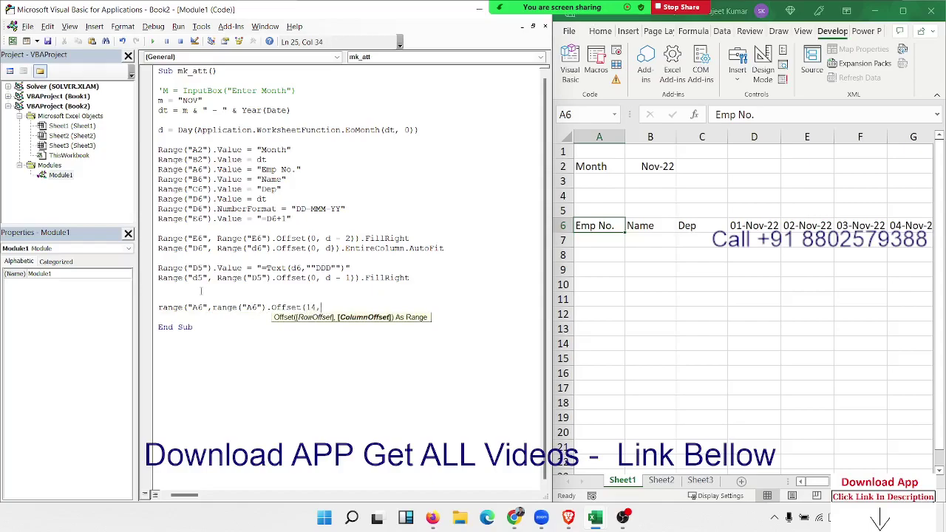
type("d+")
type("3")
type(")")
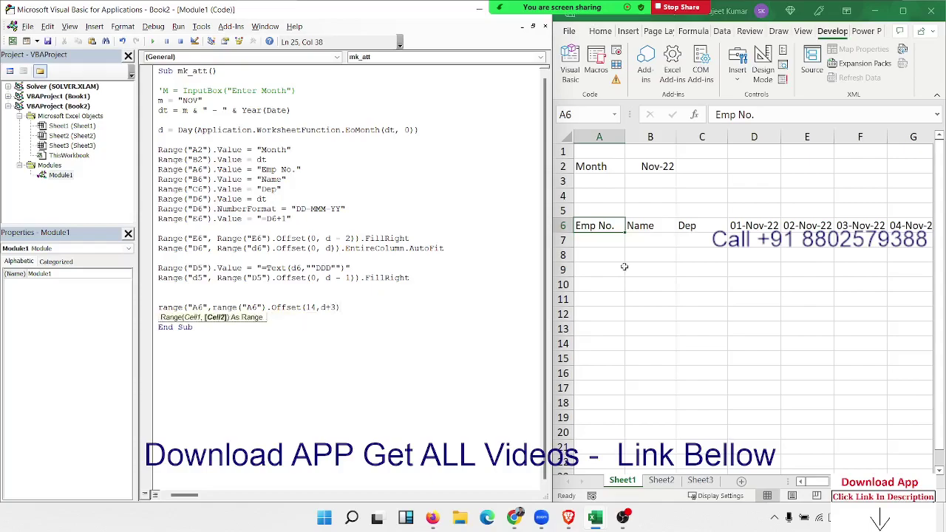
type(").")
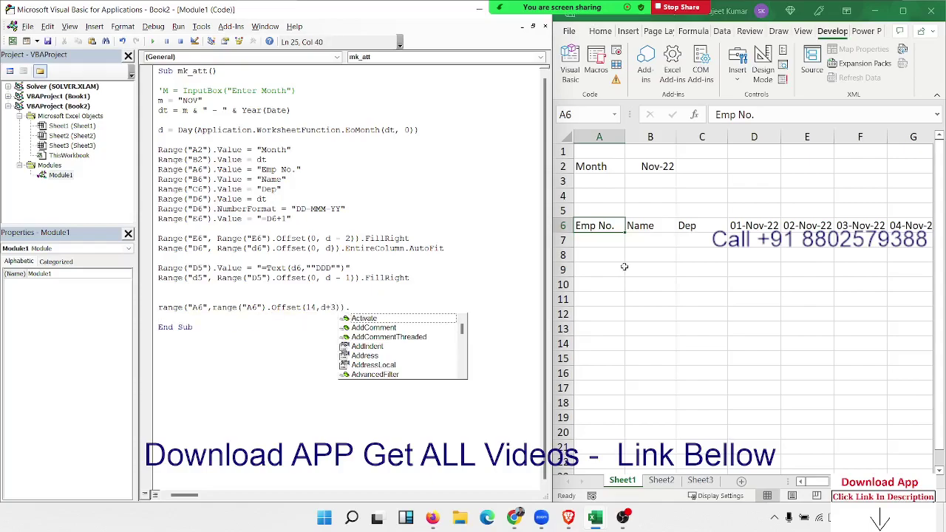
type("Borders")
key("Tab")
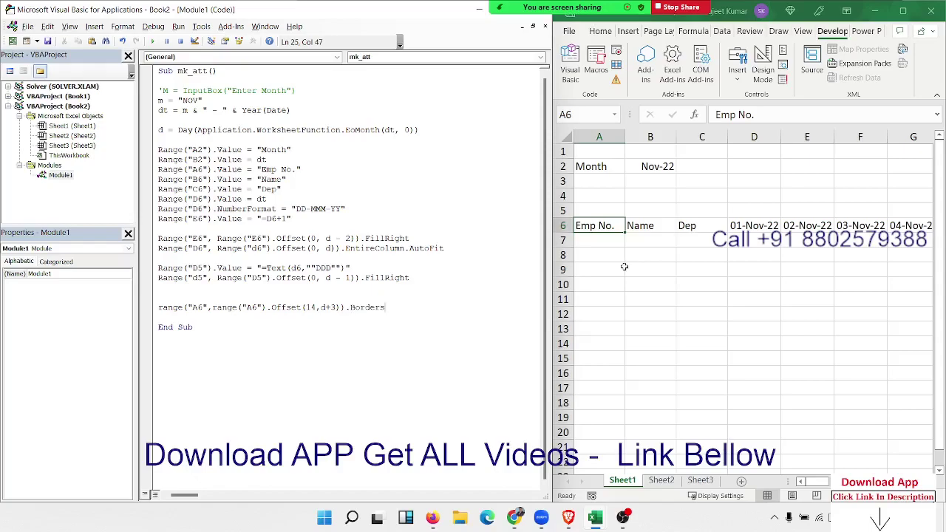
type(".Li")
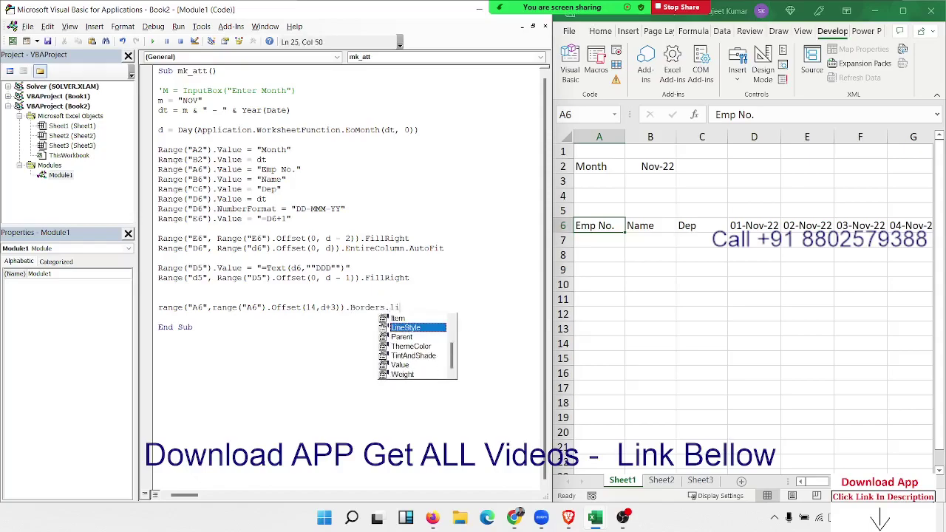
key("Tab")
type("= ")
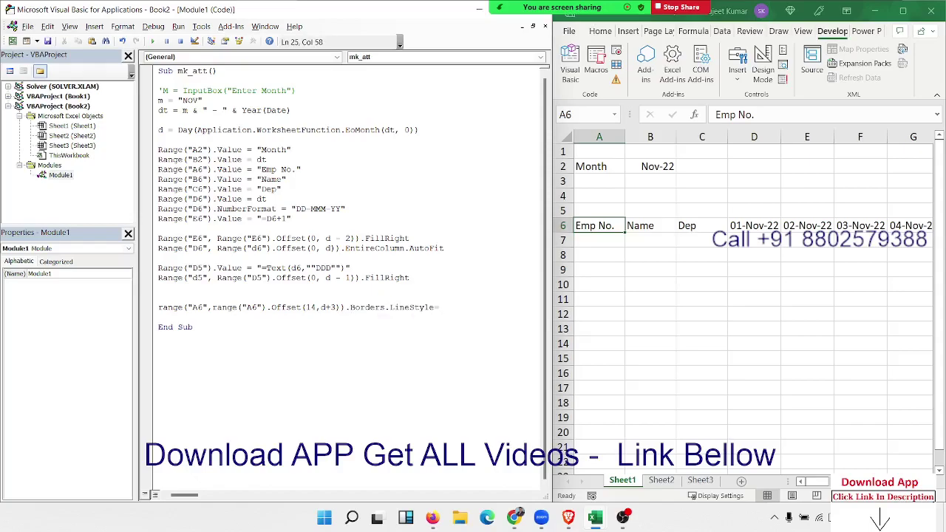
type("1")
key("Return")
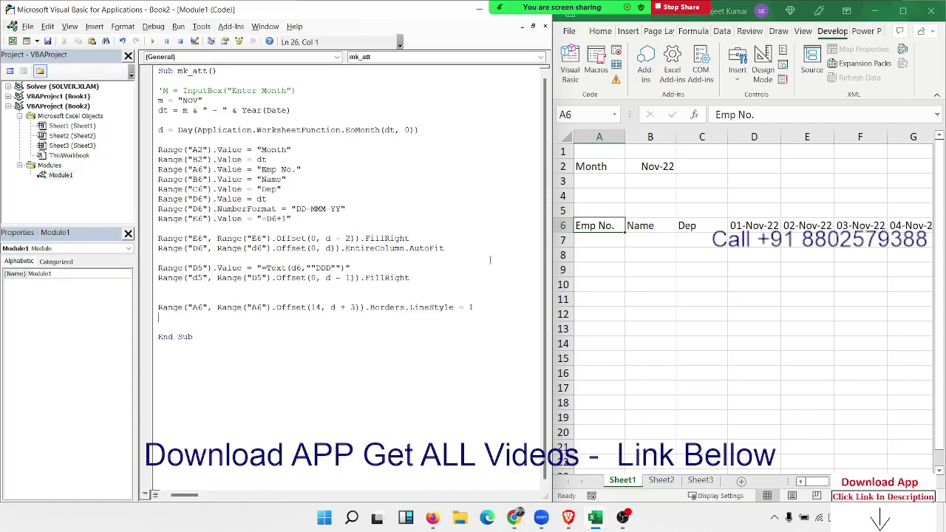
Run mk_att and inspect the bordered table, D5's weekday formula and header cells A5:A6
left_click(390, 248)
left_click(153, 41)
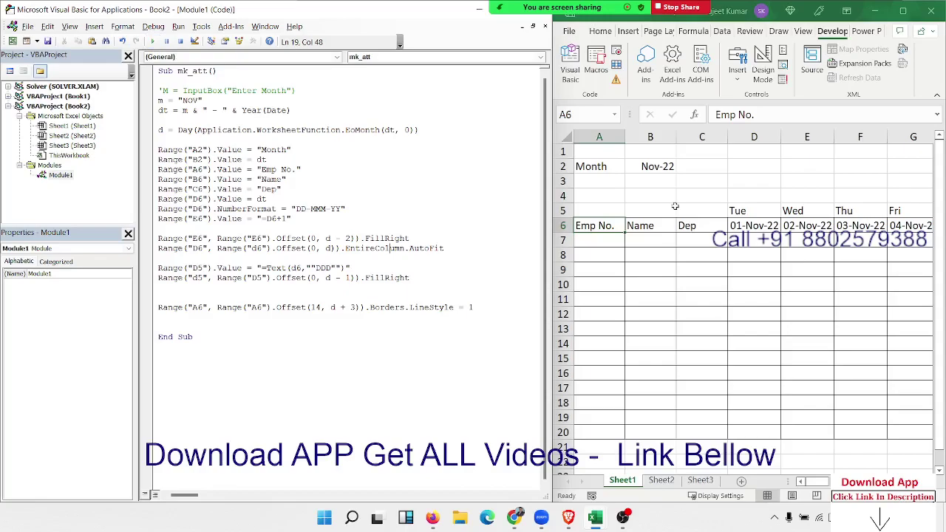
left_click_drag(816, 488, 701, 463)
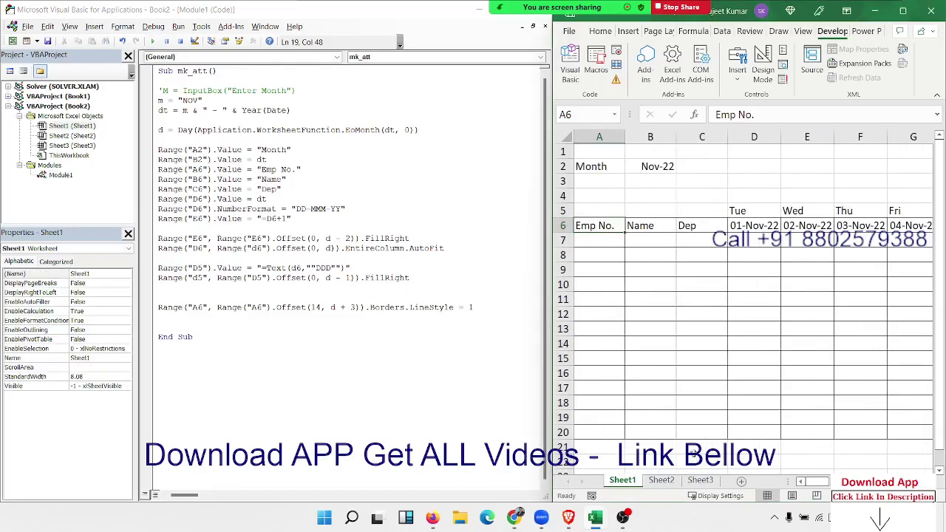
left_click(730, 296)
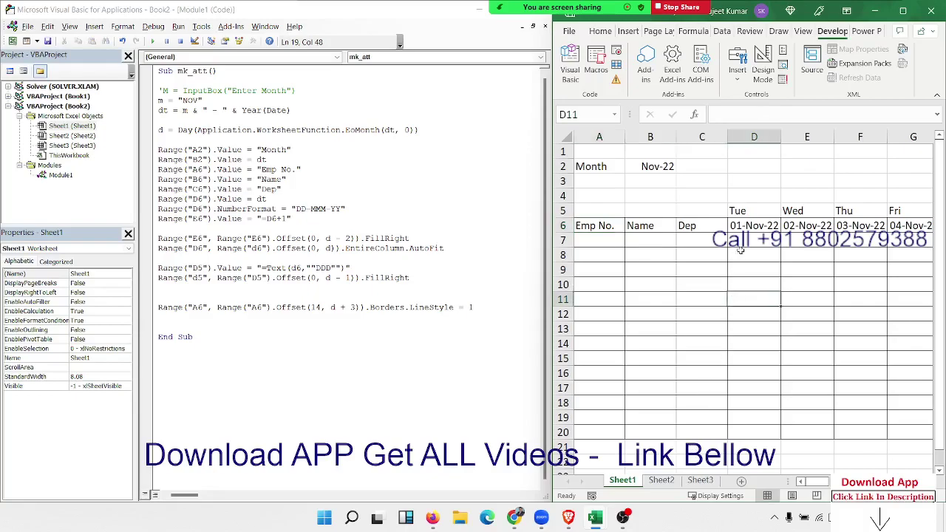
left_click(742, 217)
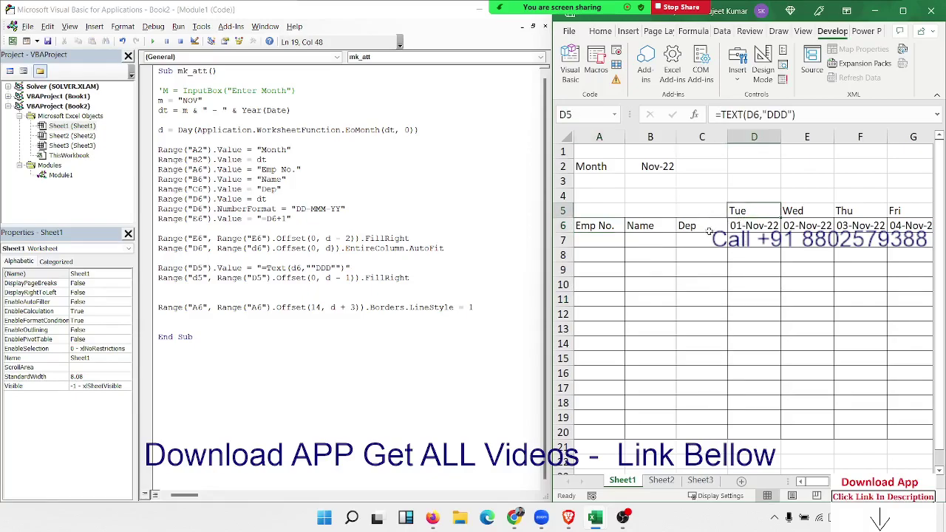
mouse_move(602, 227)
left_mouse_down()
mouse_move(600, 213)
mouse_move(692, 223)
left_mouse_up()
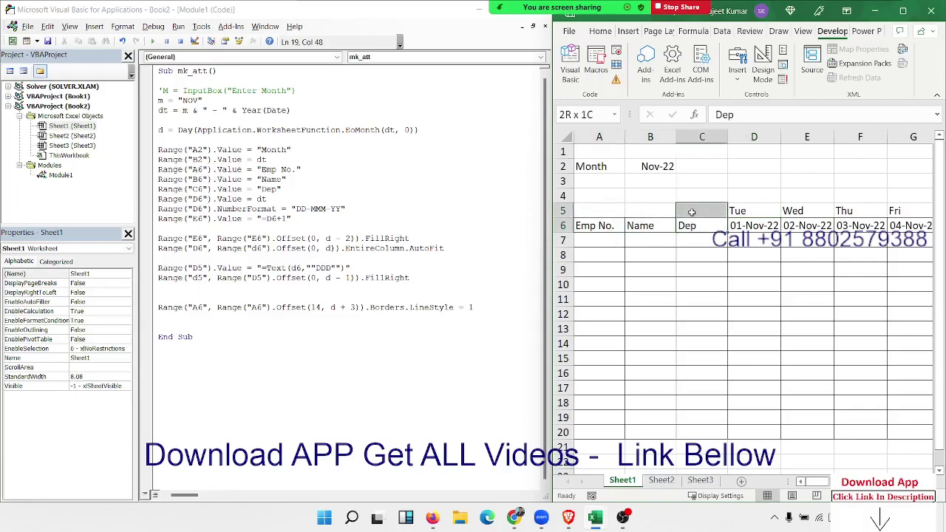
left_click_drag(692, 223, 617, 213)
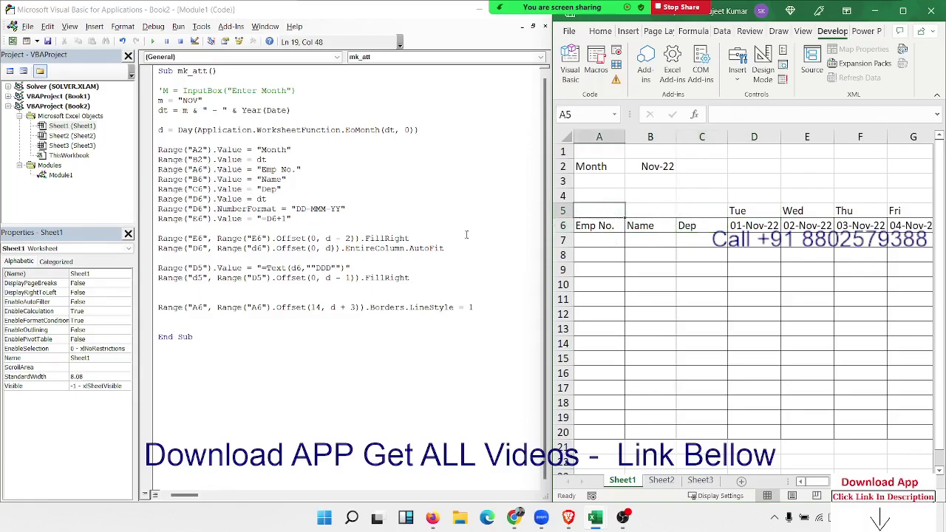
left_click(196, 309)
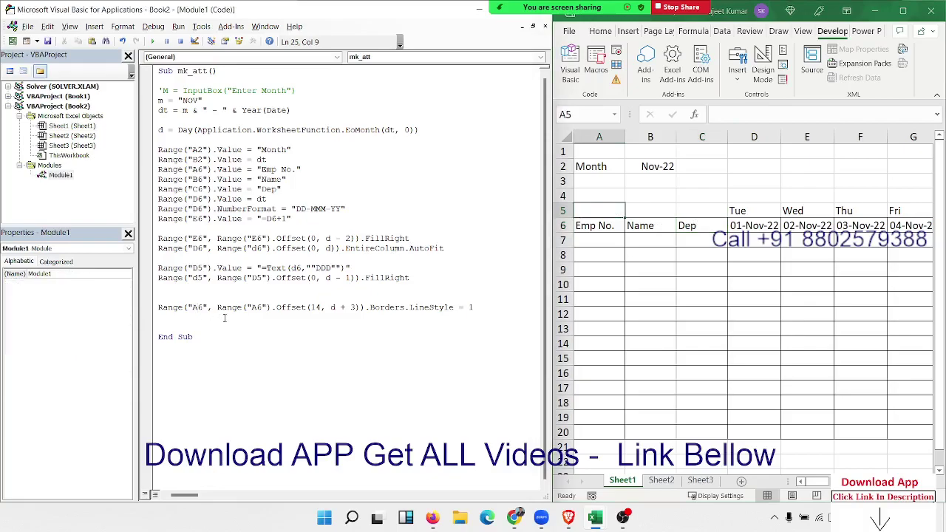
Change both A6 references to A5 and the row offset from 14 to 15
key("Delete")
type("5")
left_click(263, 307)
key("BackSpace")
type("5")
left_click(322, 307)
key("BackSpace")
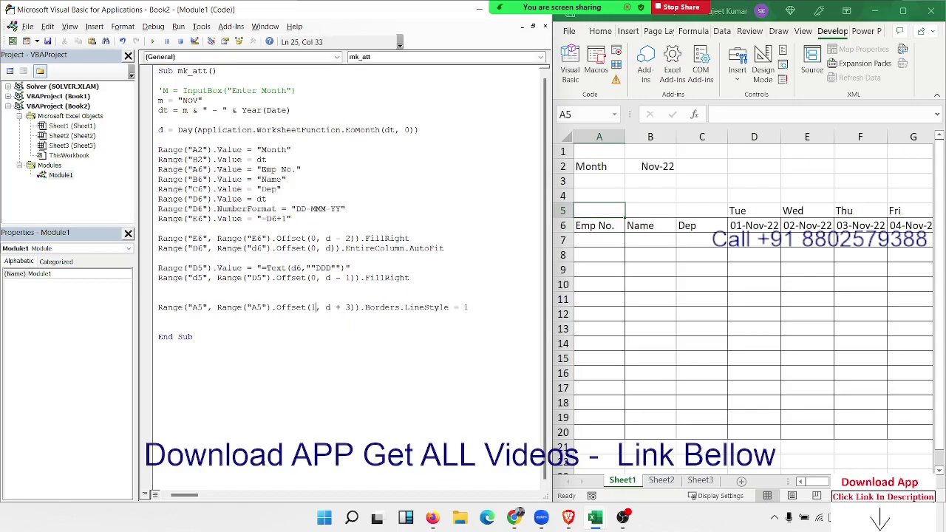
type("5")
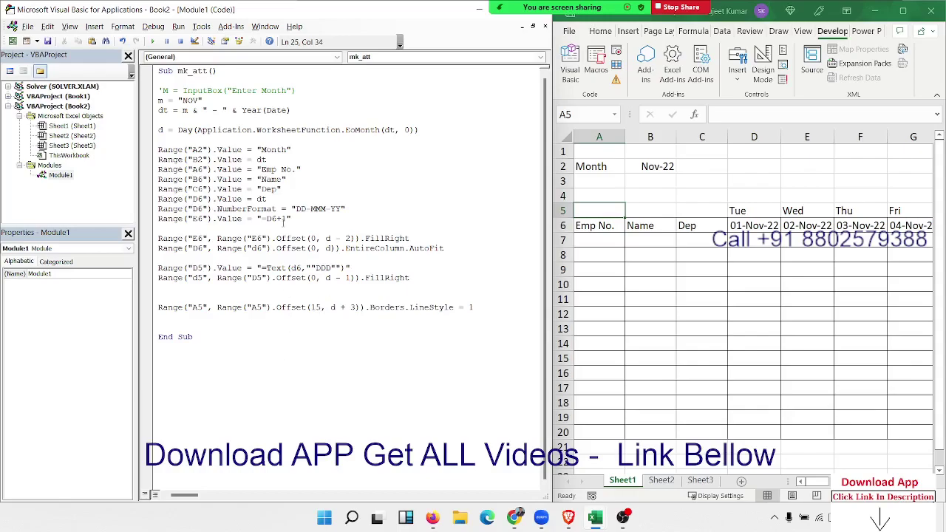
left_click(283, 219)
Rerun mk_att and check the borders around the header cells
left_click(152, 42)
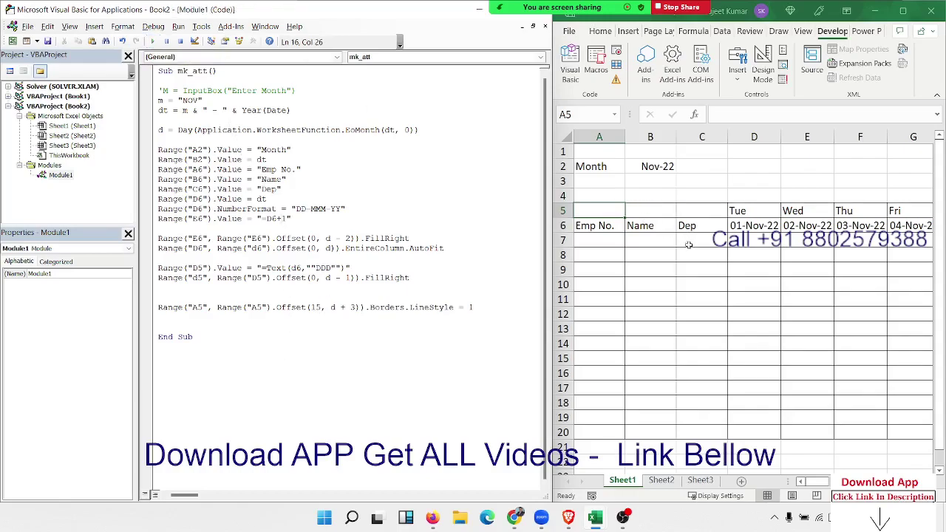
left_click(699, 268)
mouse_move(614, 216)
left_mouse_down()
mouse_move(615, 223)
mouse_move(684, 224)
left_mouse_up()
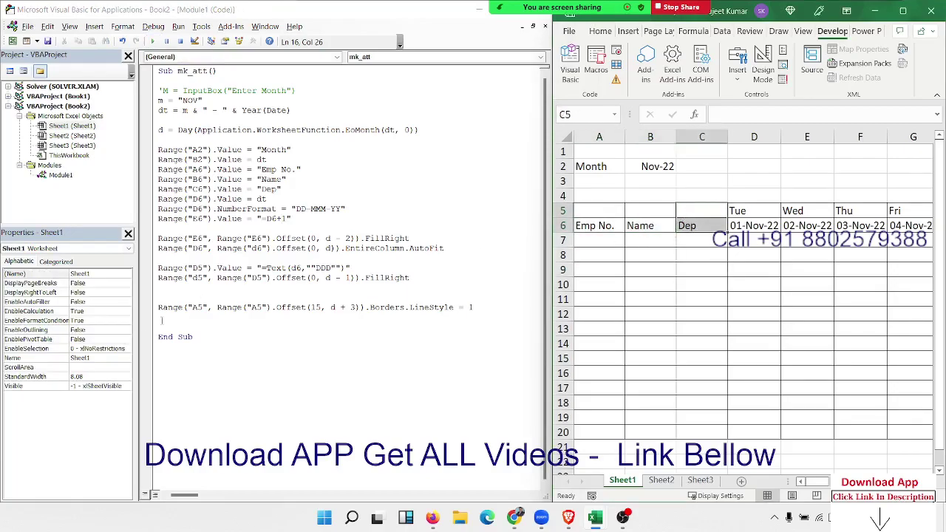
left_click(187, 316)
Add the line Range("A5:A6").Merge = True just above End Sub
left_click(181, 287)
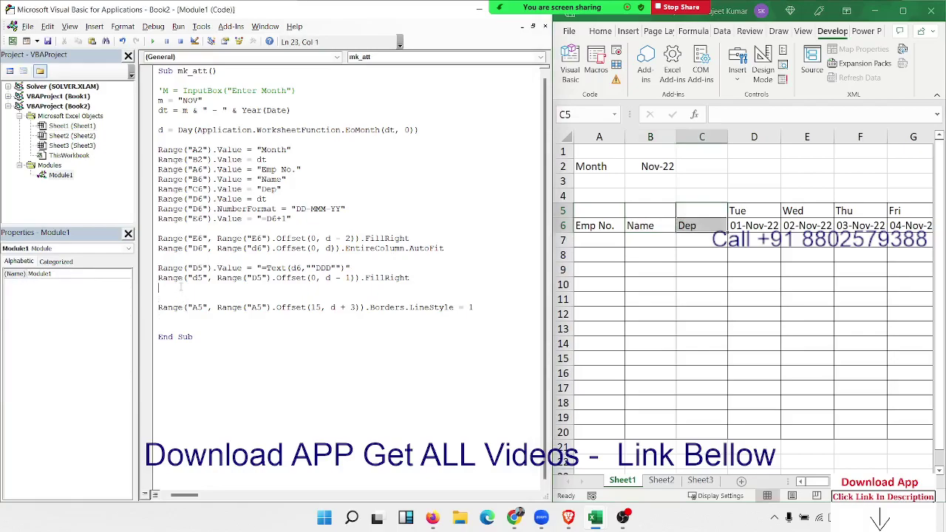
key("Delete")
key("Delete")
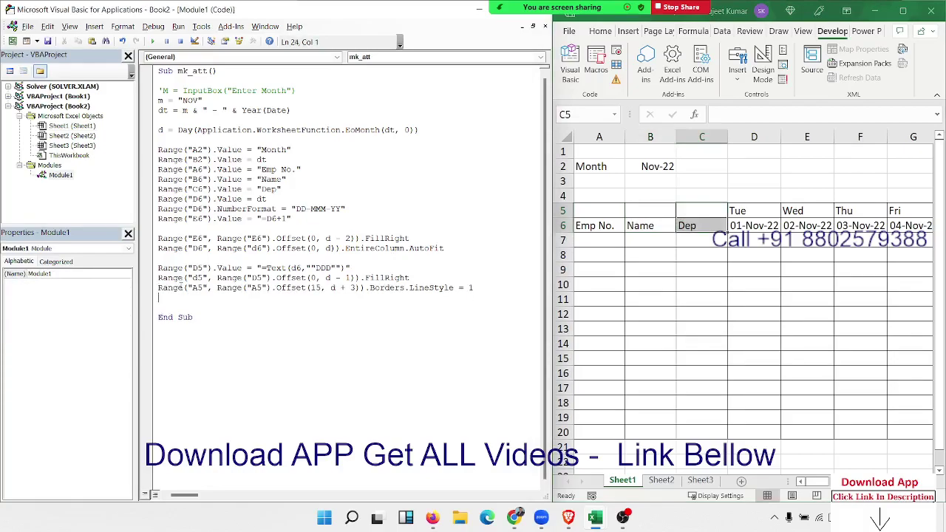
key("Return")
key("Return")
key("Up")
type("ra")
type("nge(")
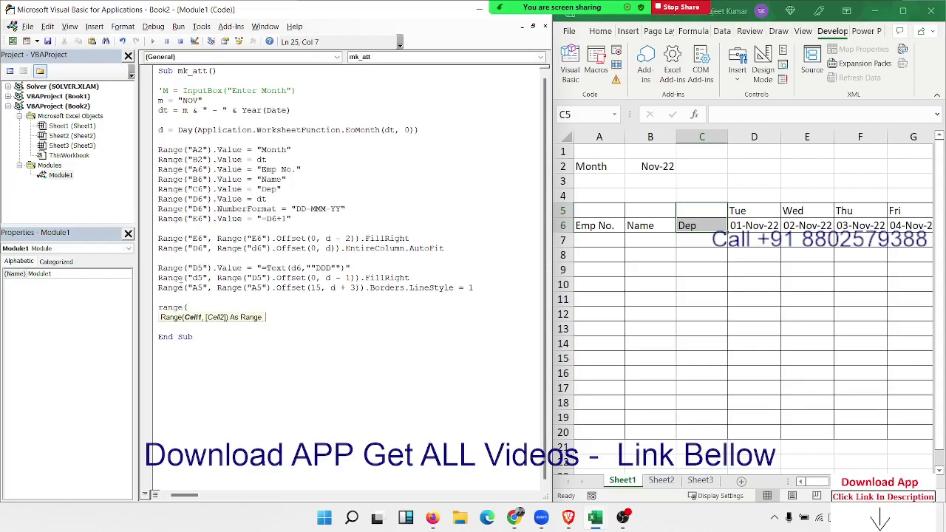
type("\"A")
type("5")
type(":")
type("A6\"")
type(").mu")
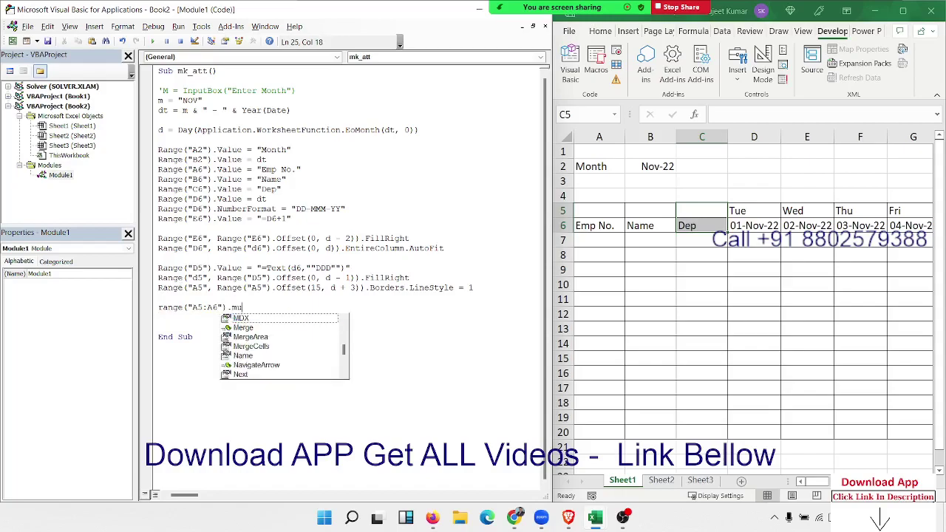
key("Down")
key("Tab")
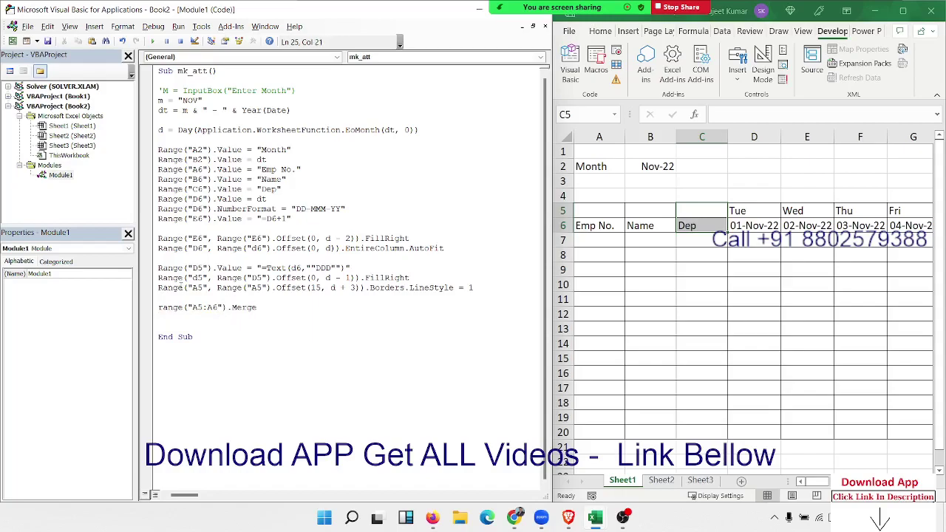
type("=")
type("try")
key("BackSpace")
type("ue")
key("Return")
Duplicate the A5:A6 merge line twice beneath it
key("Up")
left_click_drag(317, 308, 158, 308)
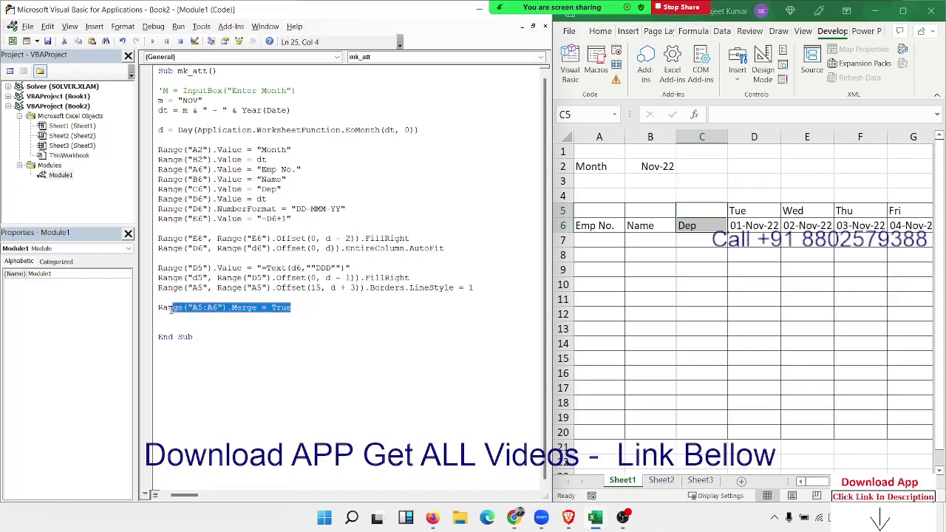
left_click(171, 319)
type("Range(\"A5:A6\").Merge = True")
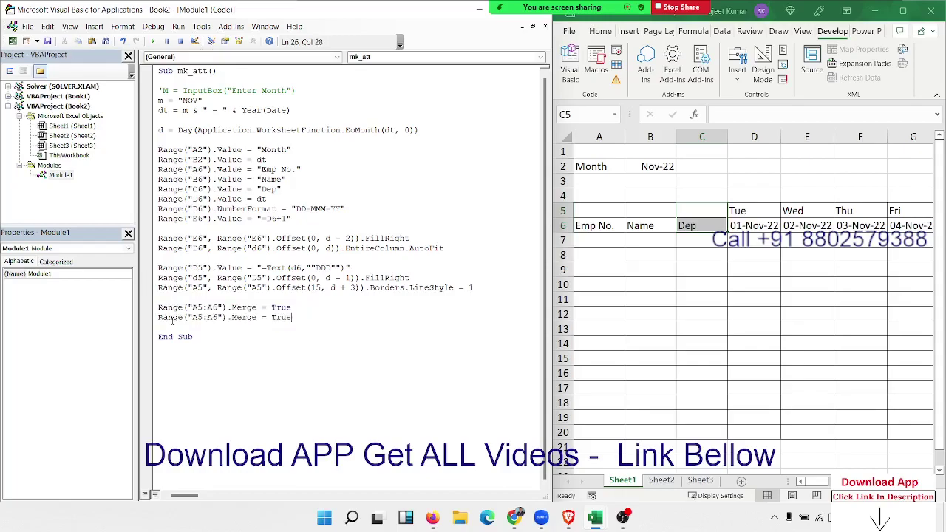
key("Return")
type("Range(\"A5:A6\").Merge = True")
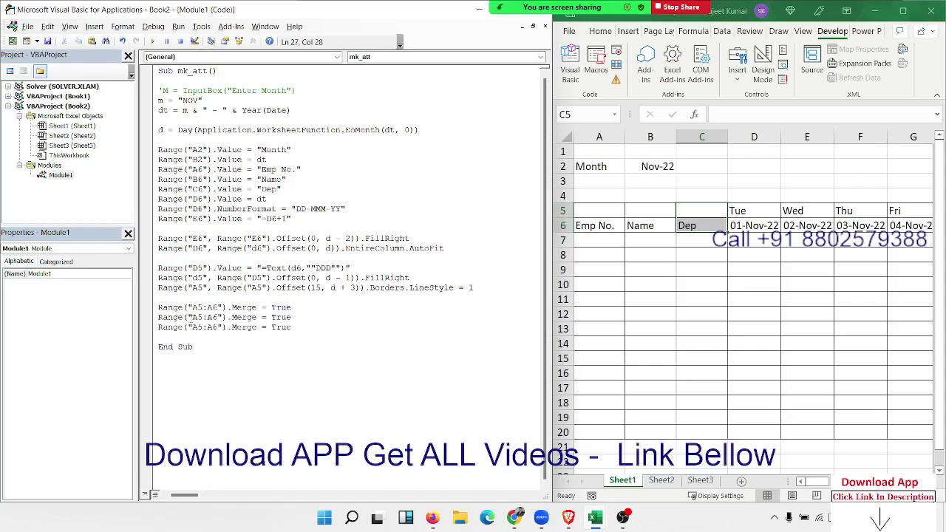
Change the two copied lines' ranges to B5:B6 and C5:C6
left_click(197, 317)
key("BackSpace")
type("B")
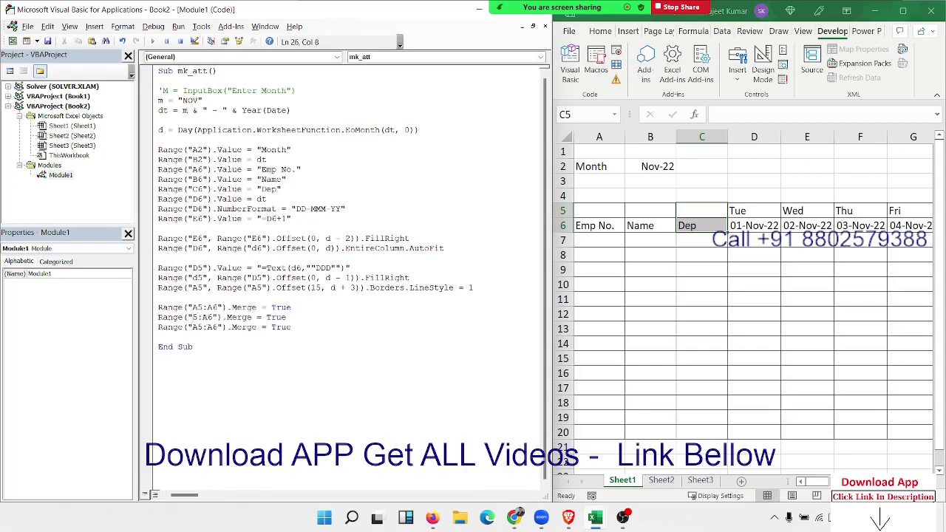
left_click(209, 317)
key("BackSpace")
type("B")
left_click(198, 327)
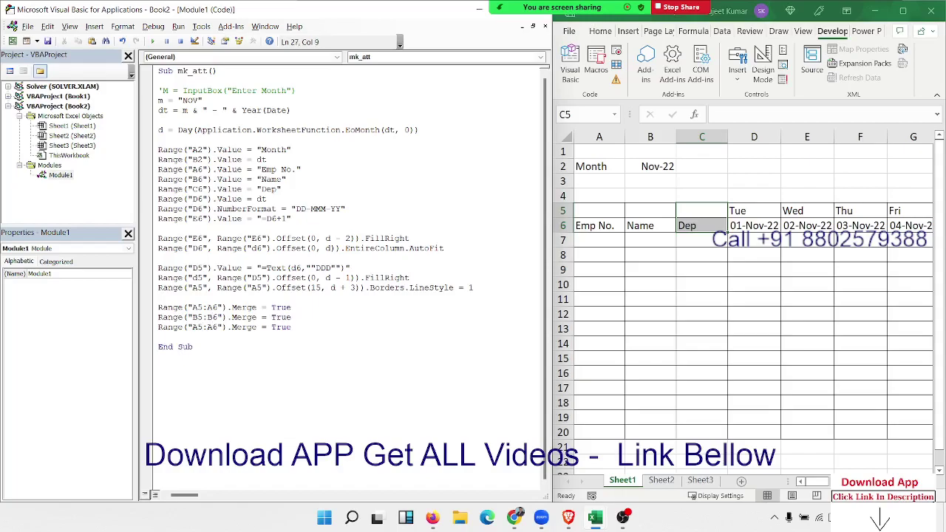
key("BackSpace")
type("C")
left_click(206, 327)
key("BackSpace")
type("C")
left_click(244, 345)
left_click(292, 318)
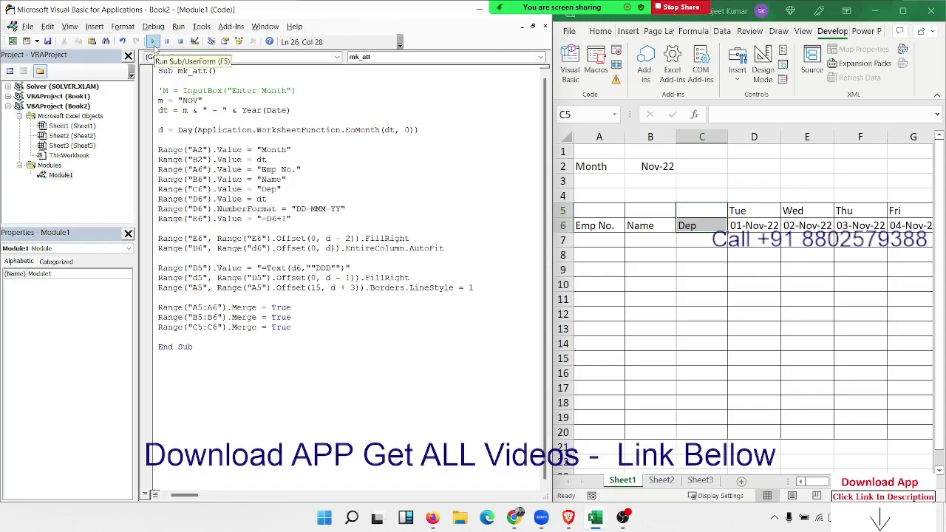
Test-run the macro, dismiss the compile error, strip '= True' from the Merge lines, and reset
left_click(153, 42)
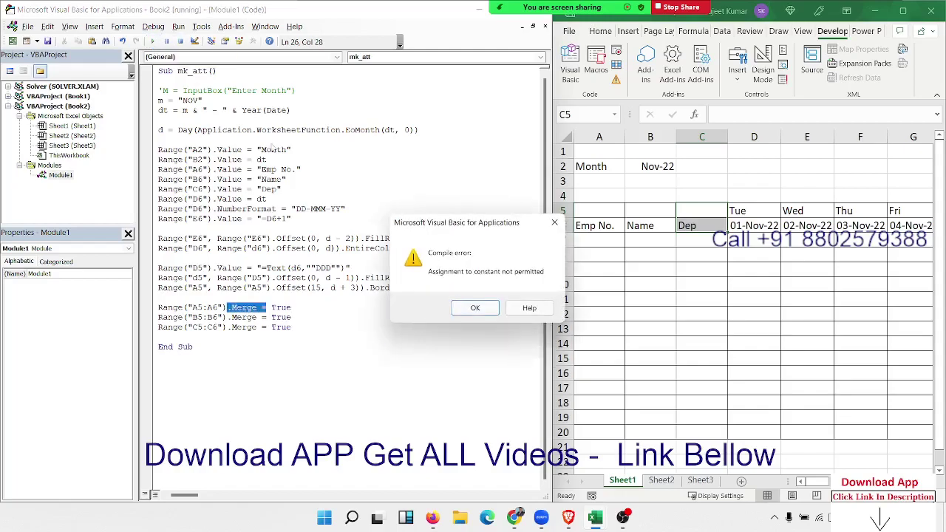
left_click(489, 307)
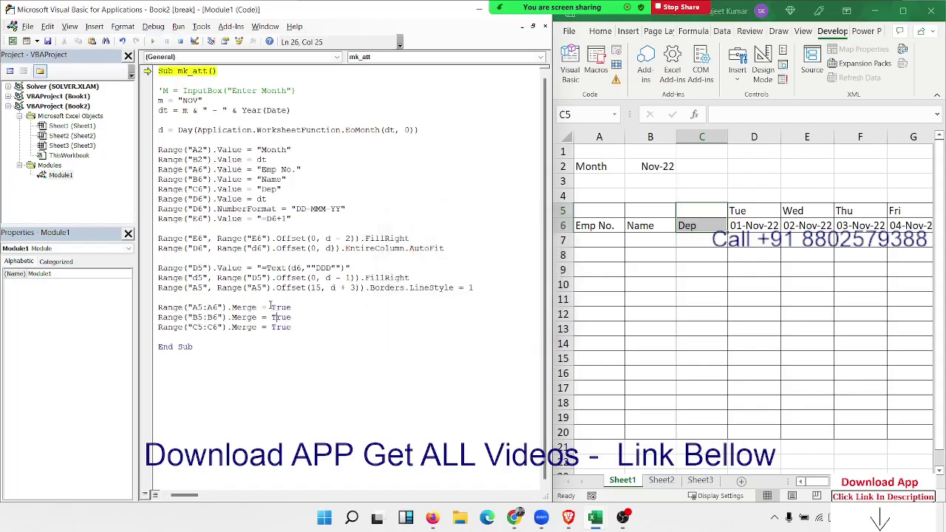
left_click_drag(267, 307, 304, 306)
key("BackSpace")
left_click_drag(292, 317, 259, 320)
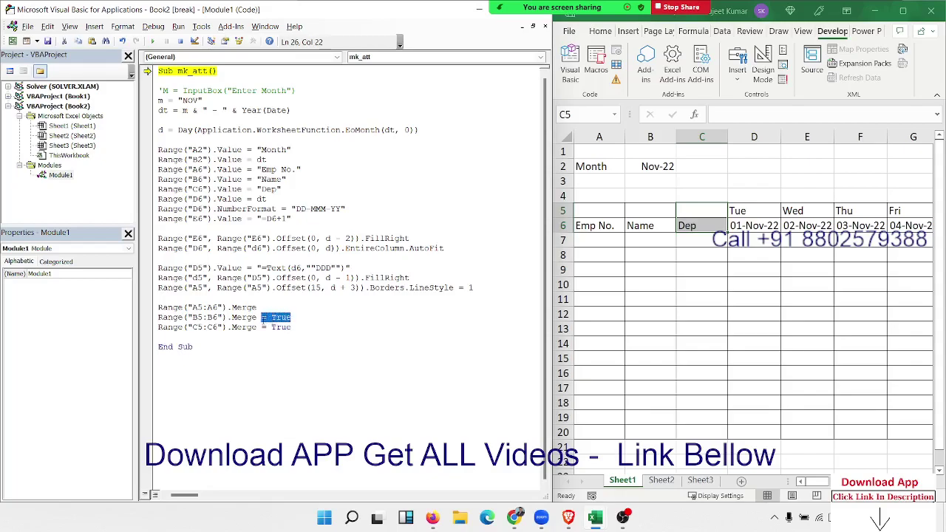
key("Down")
key("Down")
mouse_move(262, 317)
left_mouse_down()
mouse_move(293, 317)
mouse_move(292, 326)
left_mouse_up()
key("BackSpace")
key("BackSpace")
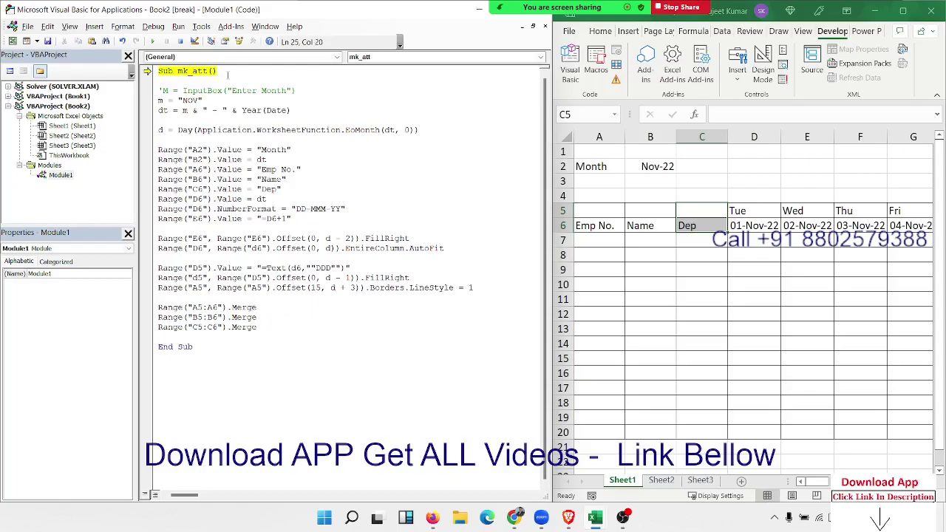
left_click(180, 42)
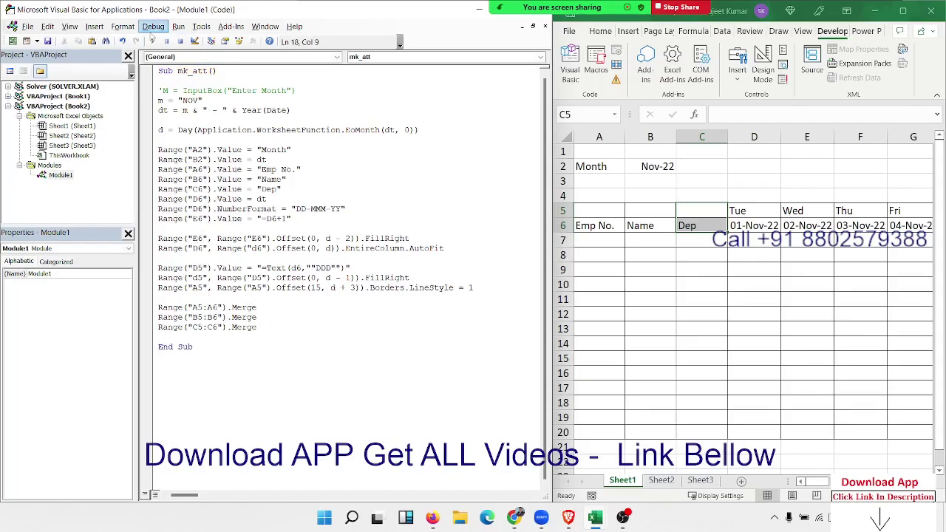
Run the macro and confirm the Emp No., Name and Dep headers are merged in Excel
left_click(153, 42)
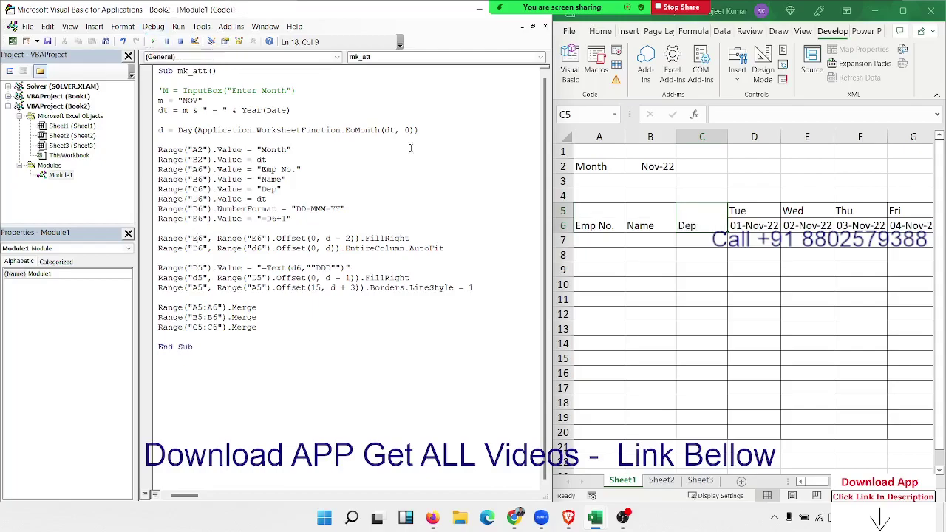
left_click(588, 220)
left_click(658, 220)
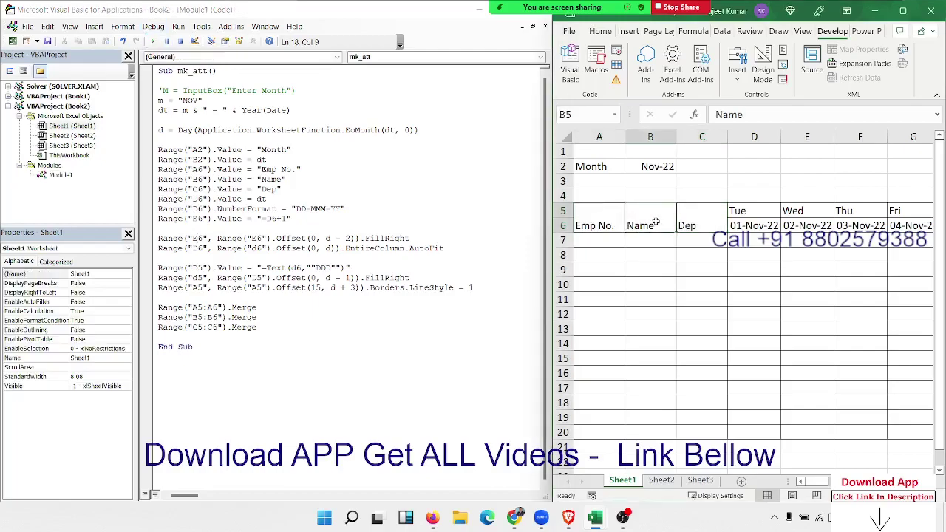
left_click(702, 222)
left_click(759, 224)
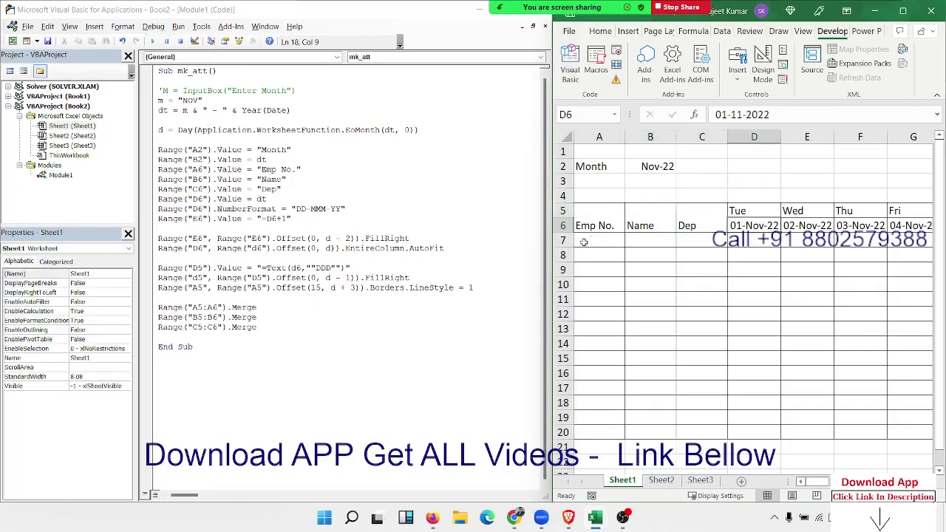
key("alt+F11")
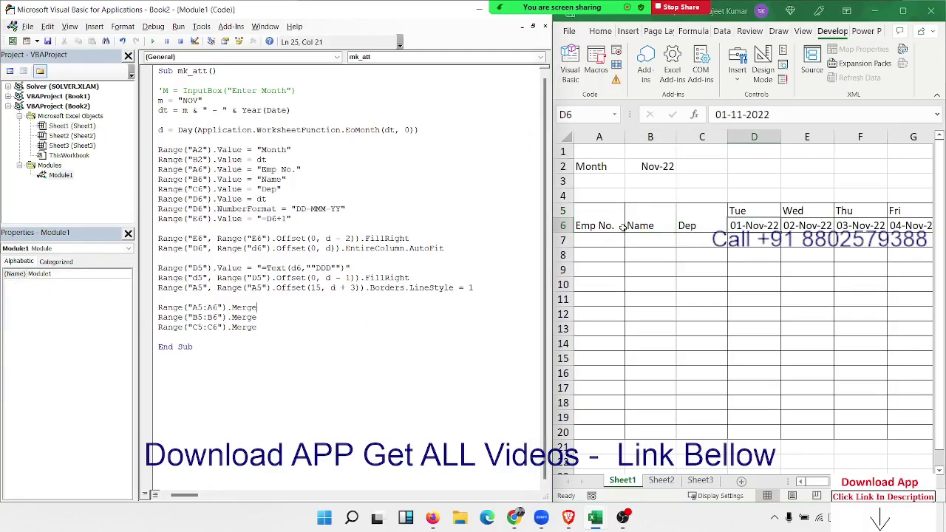
left_click(623, 227)
left_click(655, 226)
left_click(760, 224)
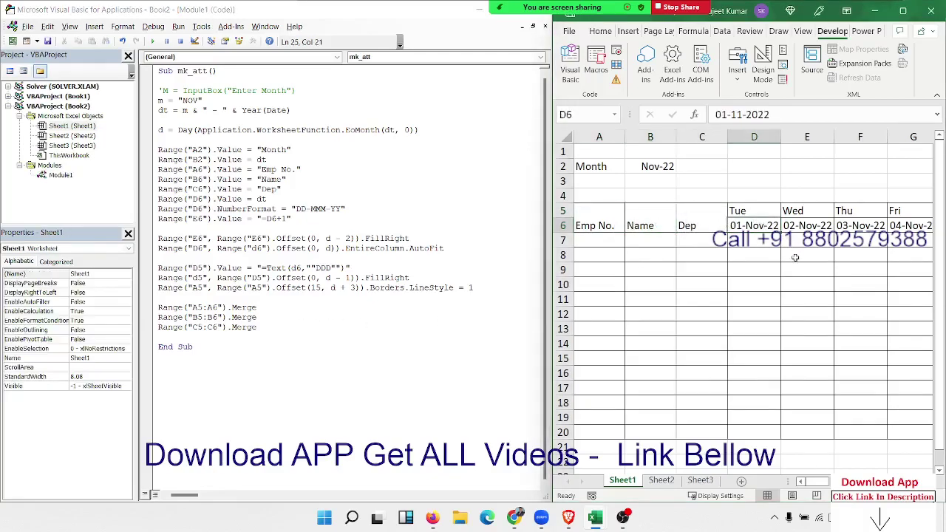
left_click(599, 213)
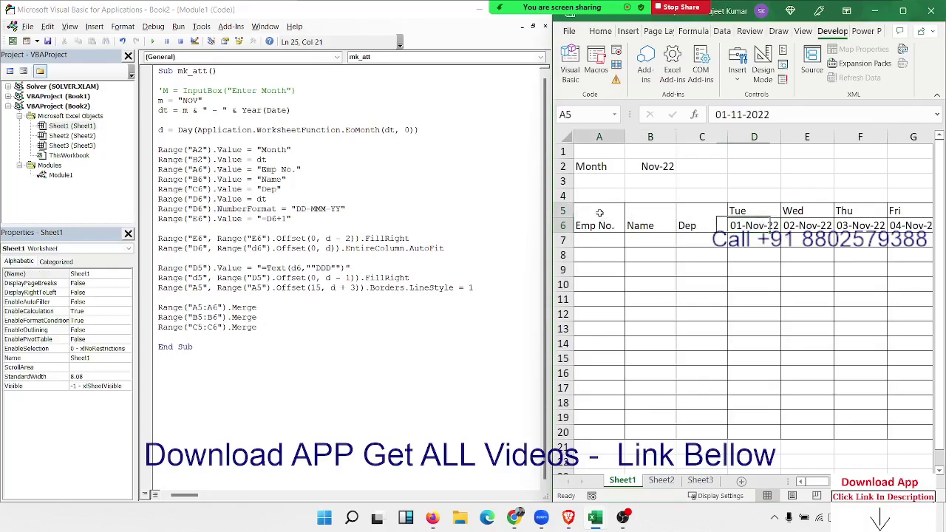
left_click(321, 312)
Paste a copy of the Borders.LineStyle line on a new line above End Sub
left_click(151, 288)
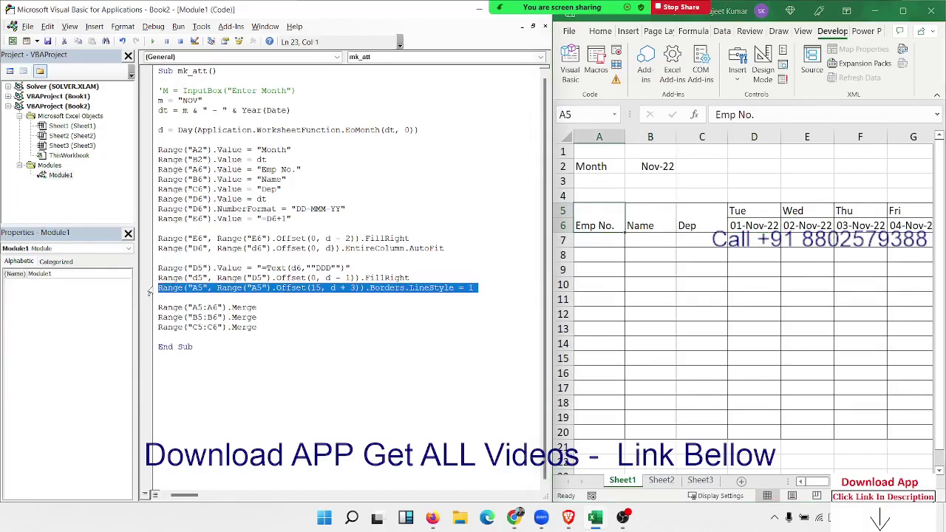
left_click(172, 336)
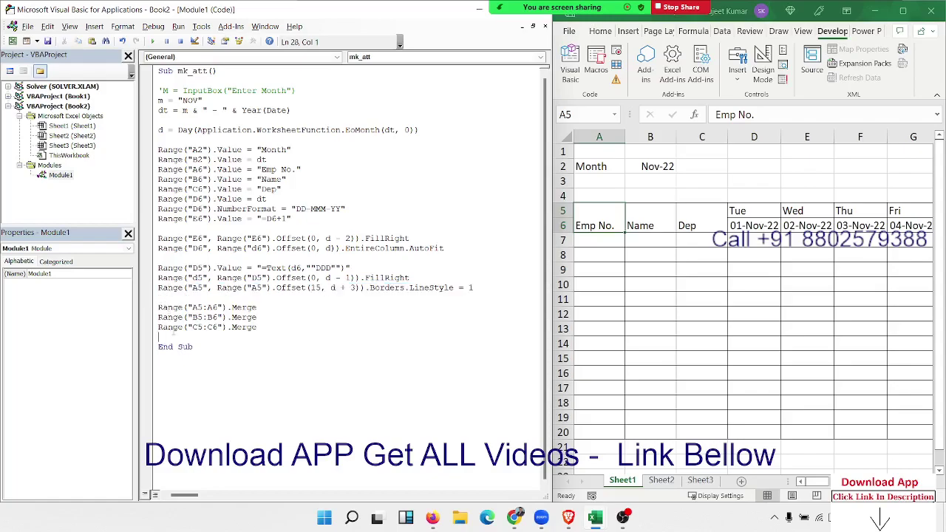
key("Return")
type("Range(\"A5\", Range(\"A5\").Offset(15, d + 3)).Borders.LineStyle = 1")
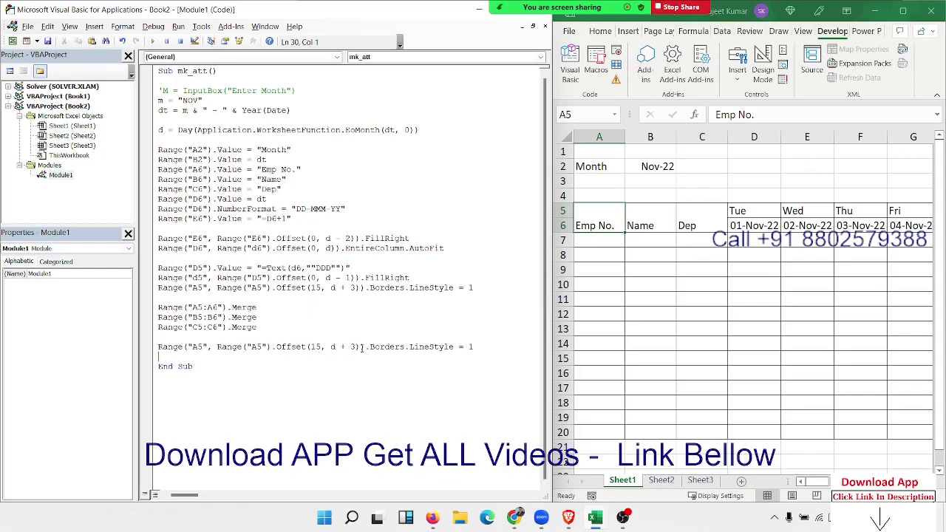
Remove .Borders.LineStyle = 1 from the pasted line and adjust its row offset
left_click_drag(370, 347, 480, 347)
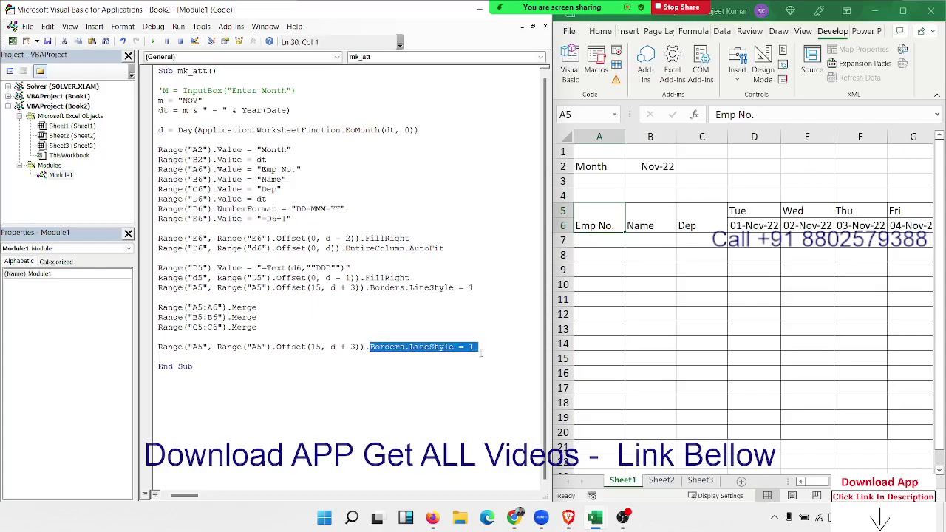
key("BackSpace")
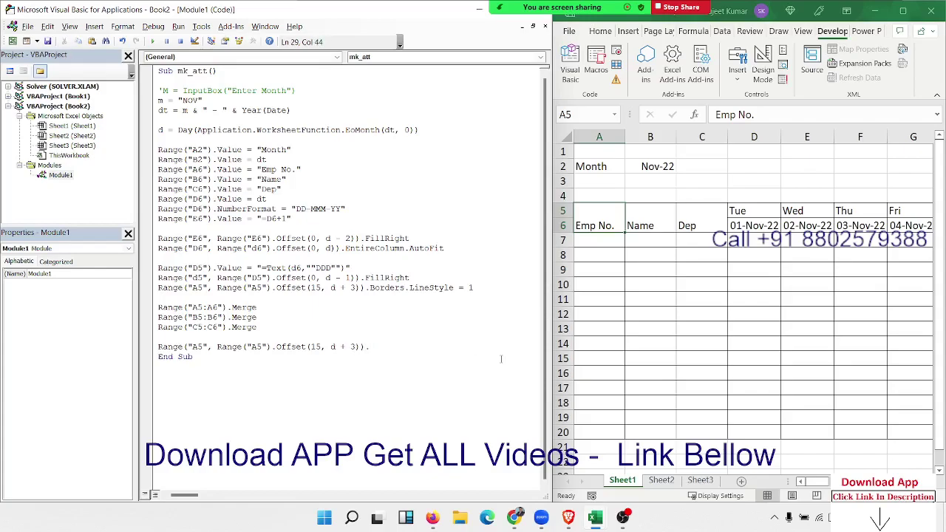
type(".")
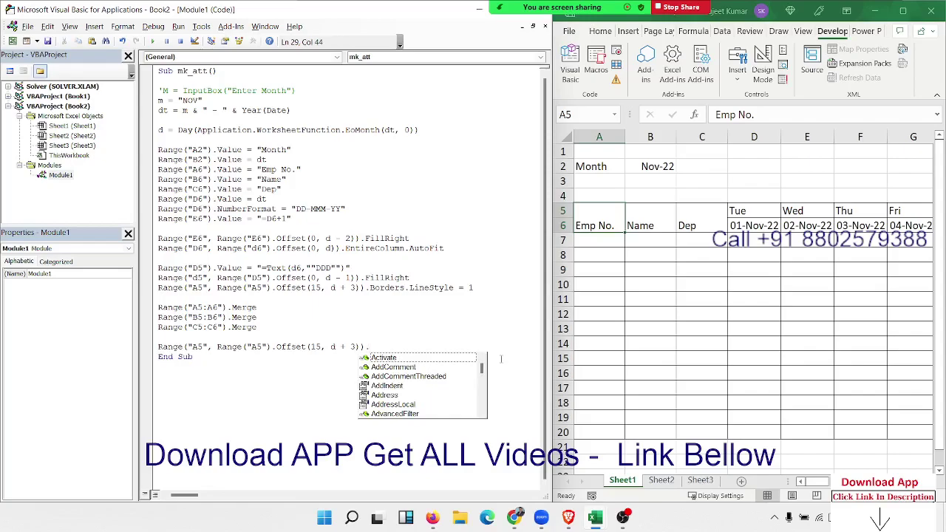
double_click(316, 346)
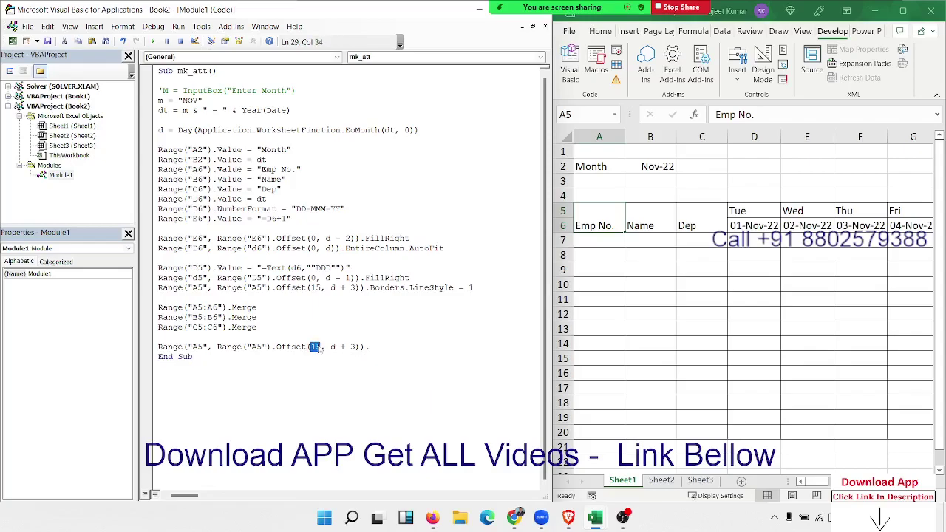
type("0")
key("BackSpace")
type("2")
key("End")
Complete the line as Range("A5").Offset(1, d + 3).Interior.Color = vbGreen
type(".")
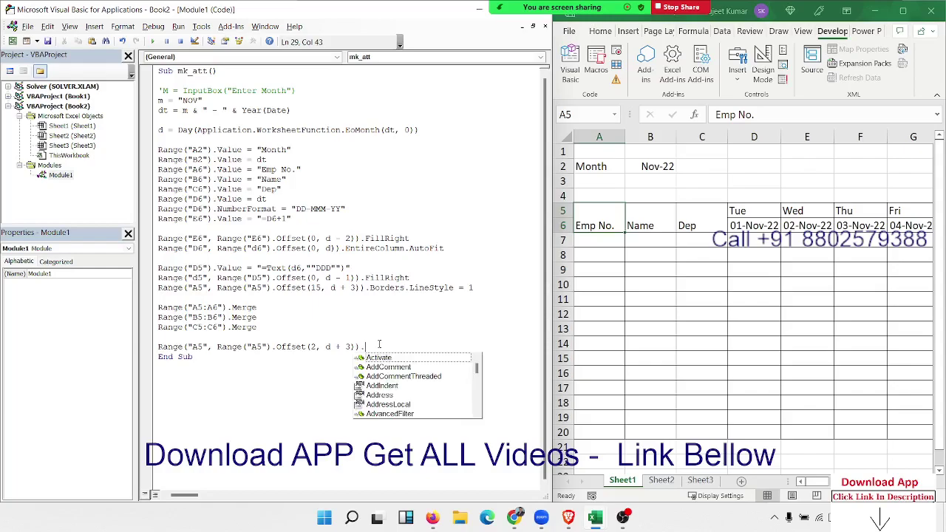
type("in")
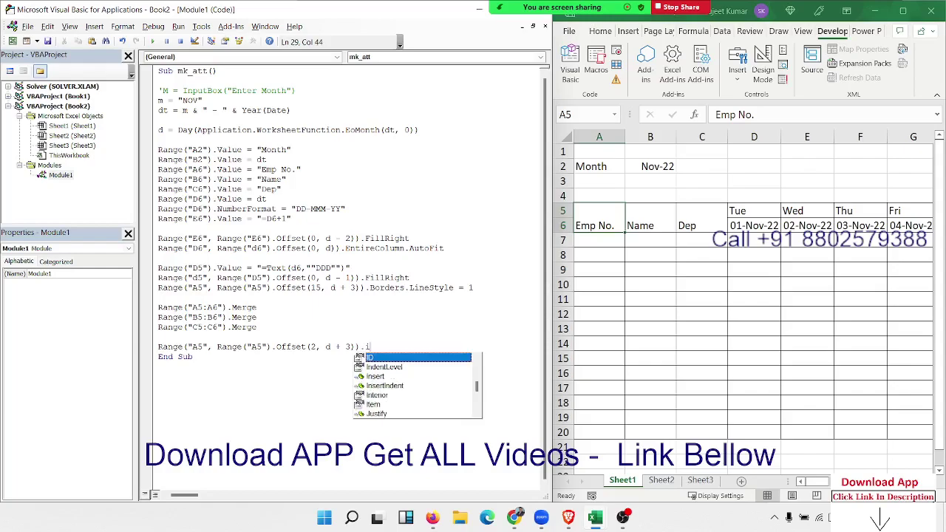
key("Down")
key("Down")
key("Down")
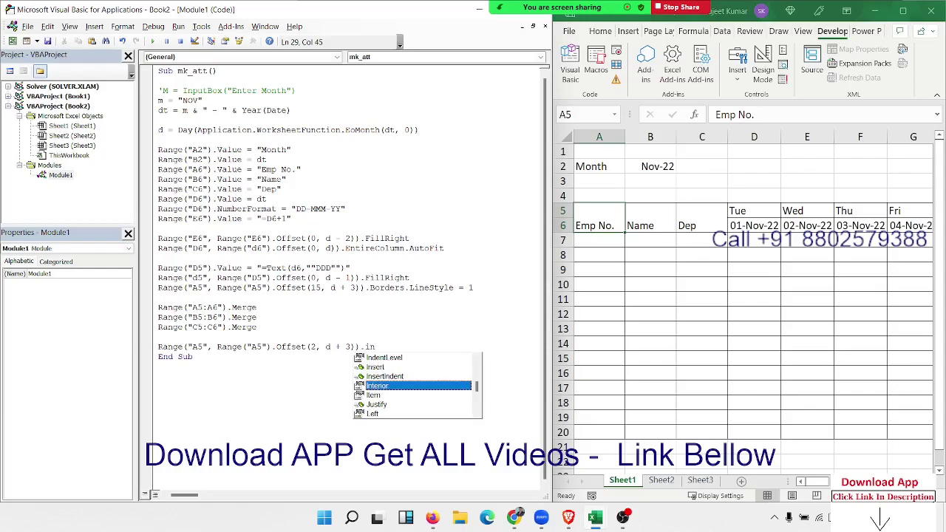
key("Tab")
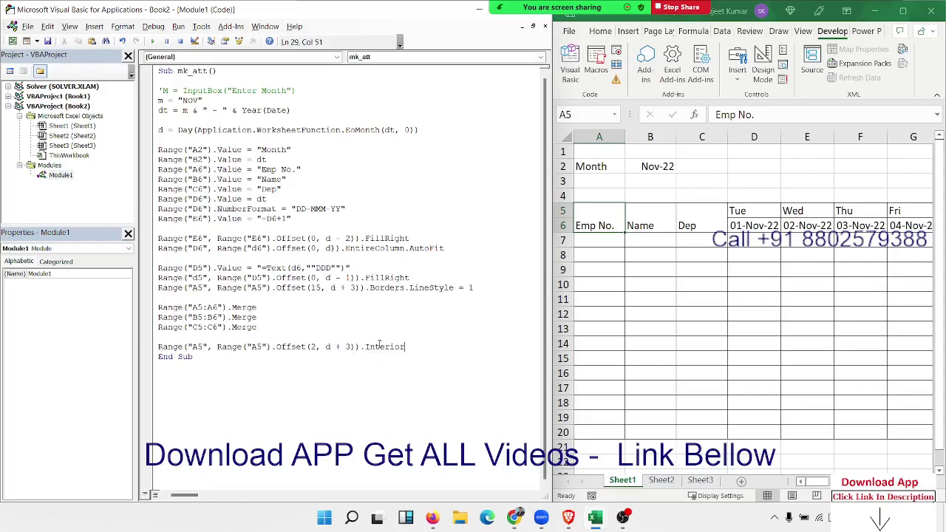
double_click(313, 347)
type("1")
left_click(432, 347)
type(".Color")
type("=VB")
type("GREE")
type("N")
left_click(413, 377)
Test-run the green fill, then change the fill line to Offset(0, d + 3)
left_click(332, 318)
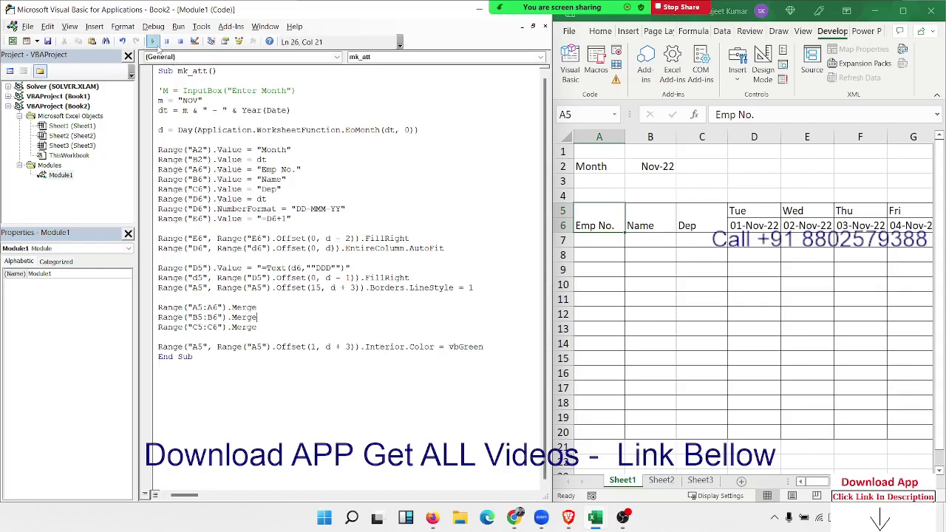
left_click(153, 41)
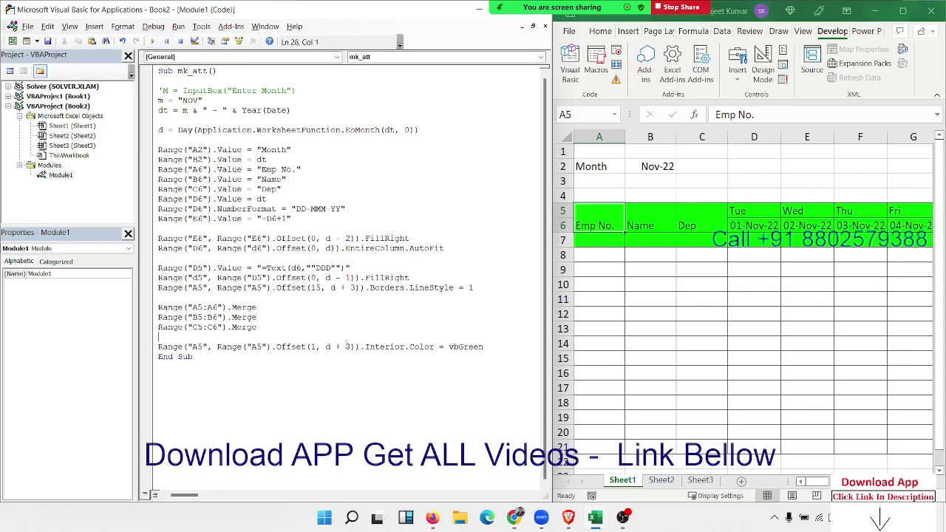
double_click(347, 347)
left_click(317, 347)
key("shift+Left")
type("0")
left_click(315, 337)
left_click(342, 328)
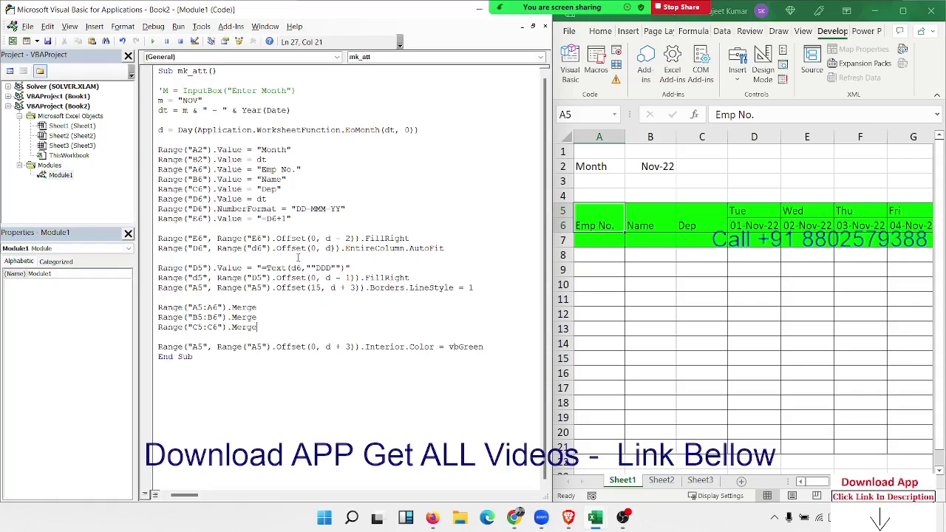
left_click(575, 242)
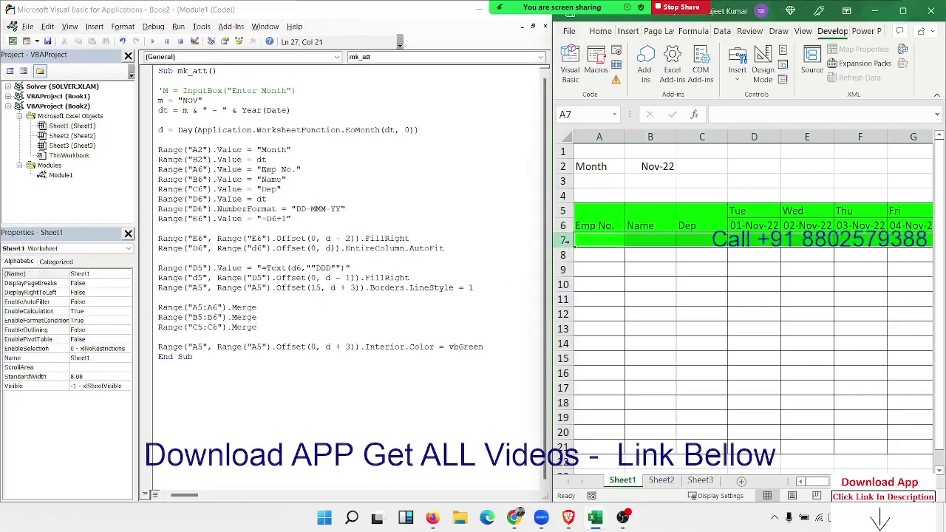
Clear the whole worksheet and rerun the macro to rebuild the attendance sheet
left_click(565, 138)
key("ctrl+minus")
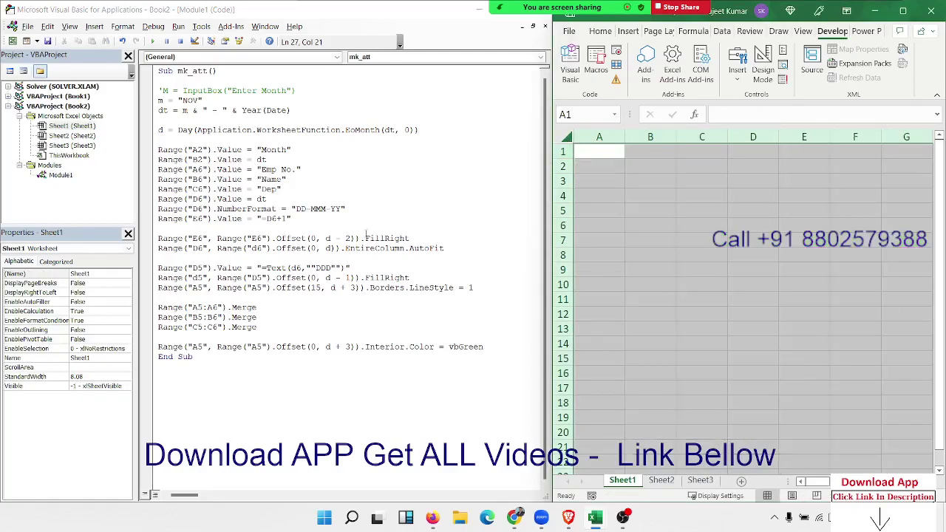
left_click(196, 74)
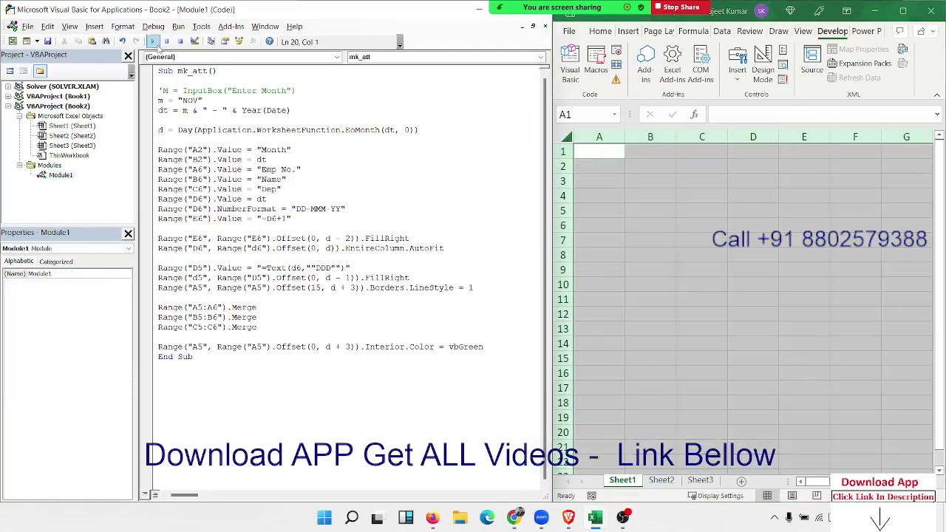
left_click(153, 41)
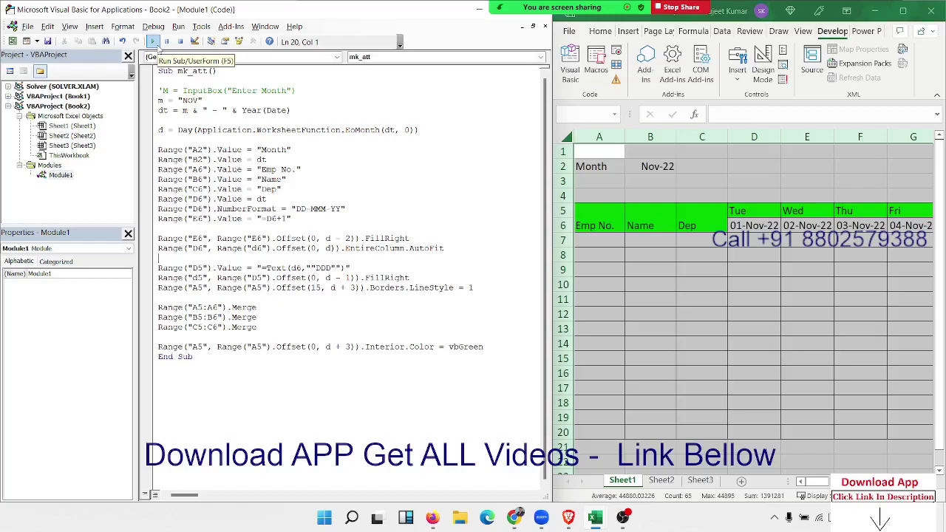
Inspect D6, merged A5 and the D5 weekday formula to confirm row 7 is unfilled
left_click(748, 226)
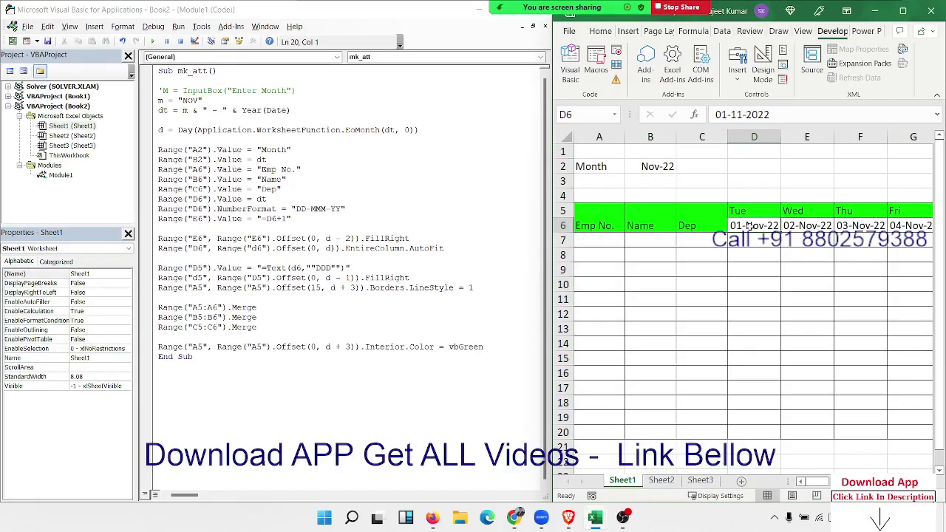
left_click(315, 347)
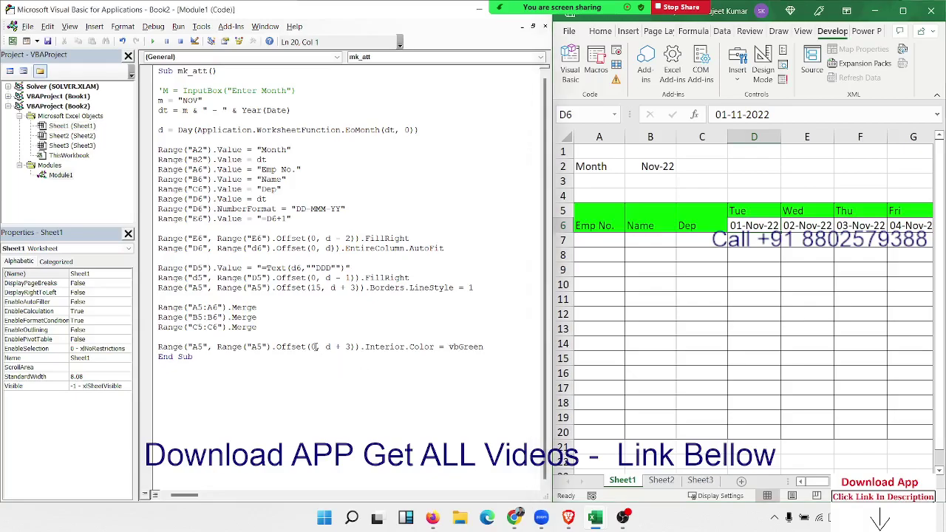
left_click(316, 346)
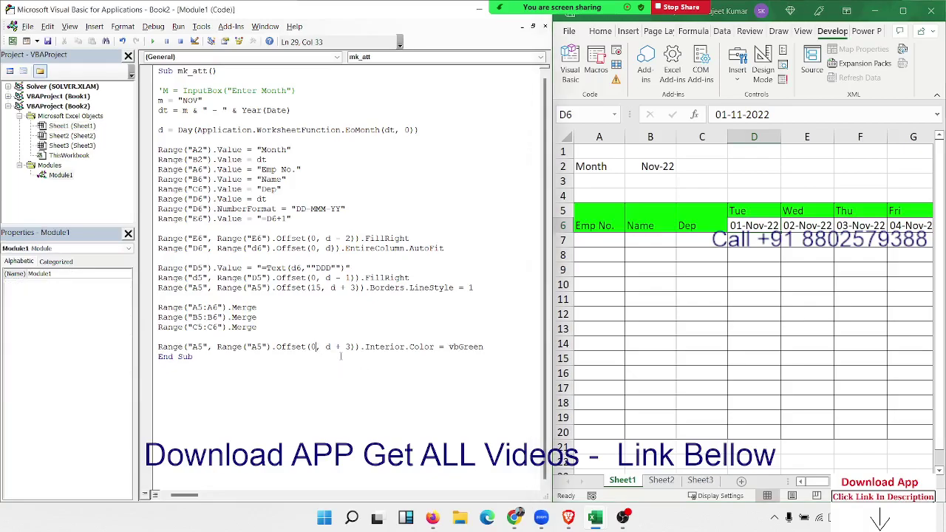
left_click(595, 239)
left_click(586, 223)
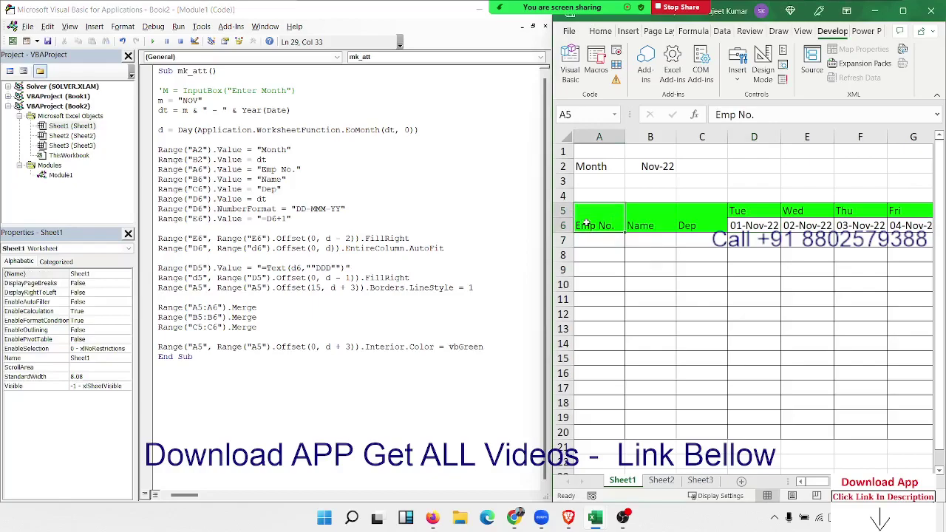
left_click_drag(586, 224, 586, 235)
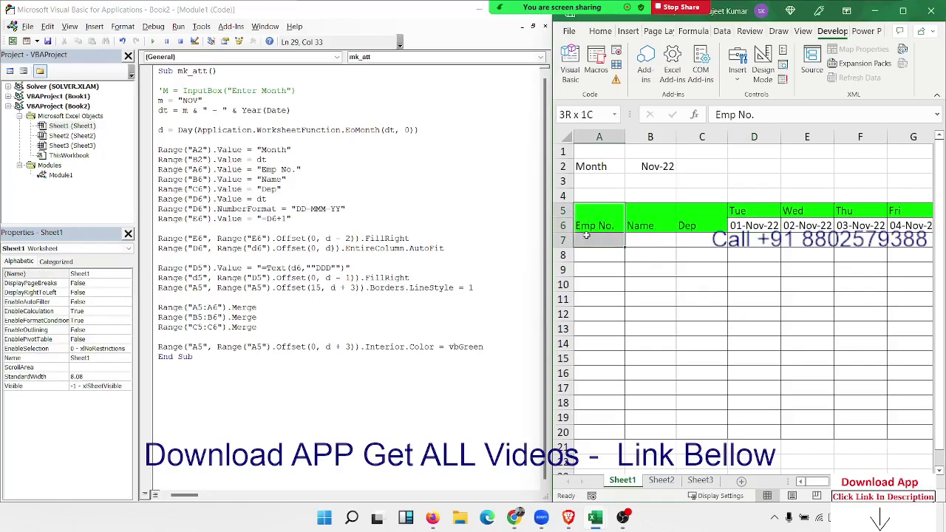
left_click_drag(586, 235, 586, 227)
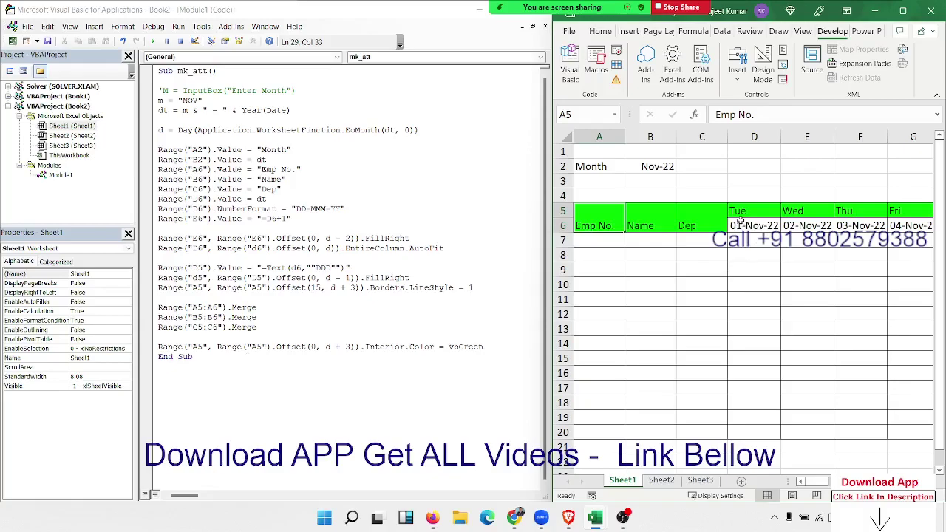
left_click(741, 211)
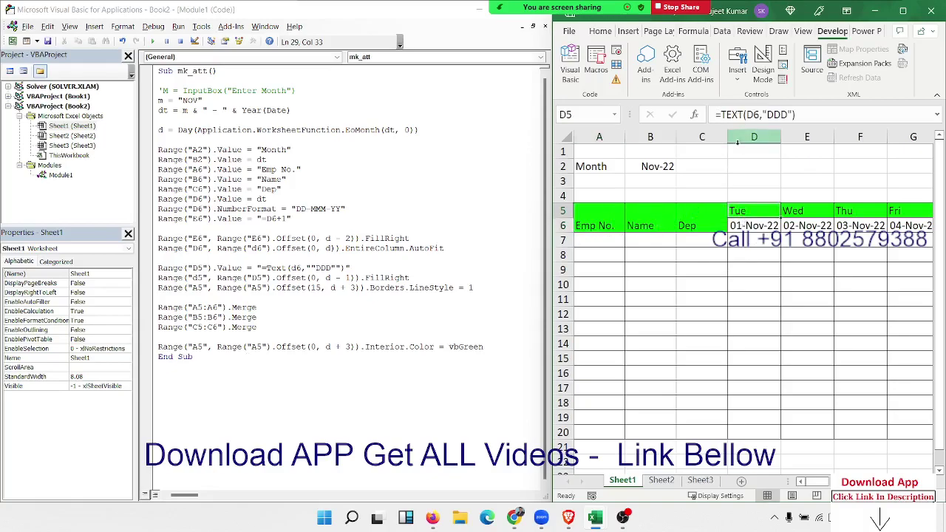
Change the fill range's end to Range("D5").Offset(1, d), dropping the + 3
left_click(252, 351)
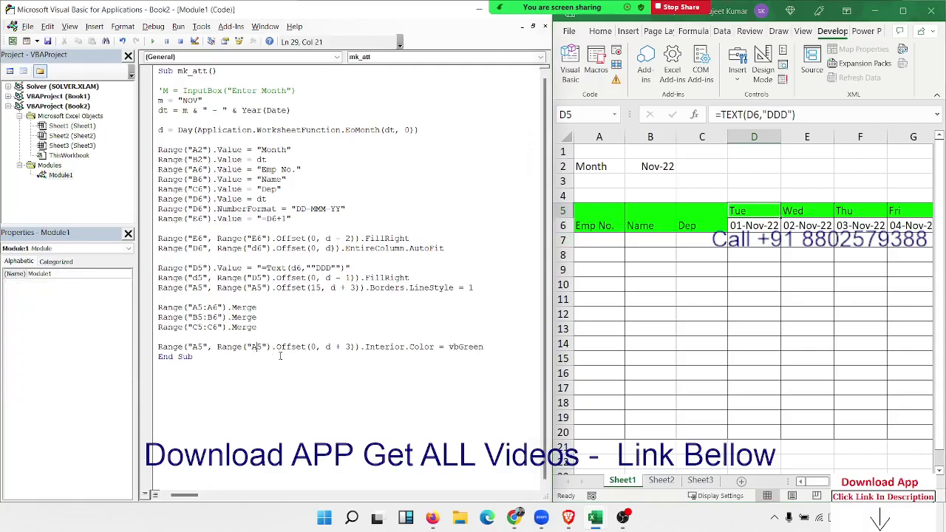
key("Delete")
type("D")
double_click(312, 346)
type("1")
left_click(261, 319)
left_click(292, 332)
left_click(345, 347)
key("Delete")
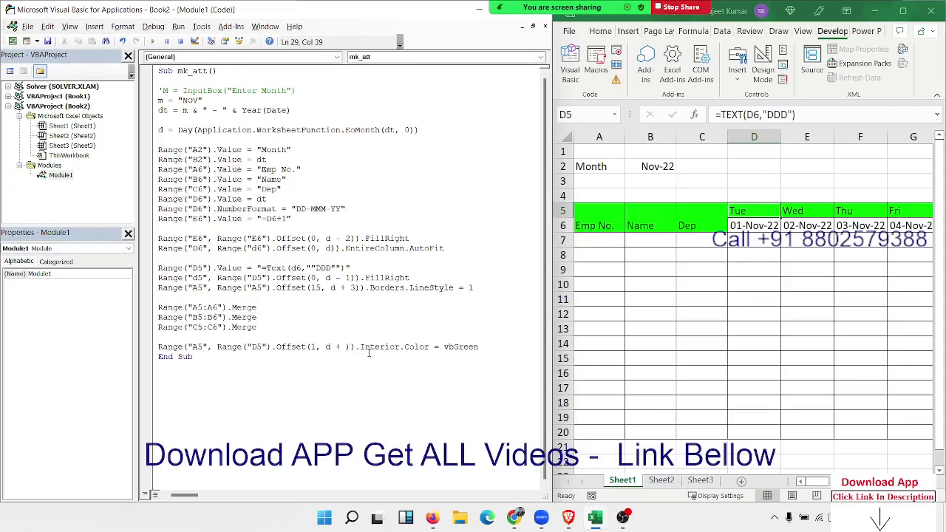
key("BackSpace")
key("BackSpace")
key("BackSpace")
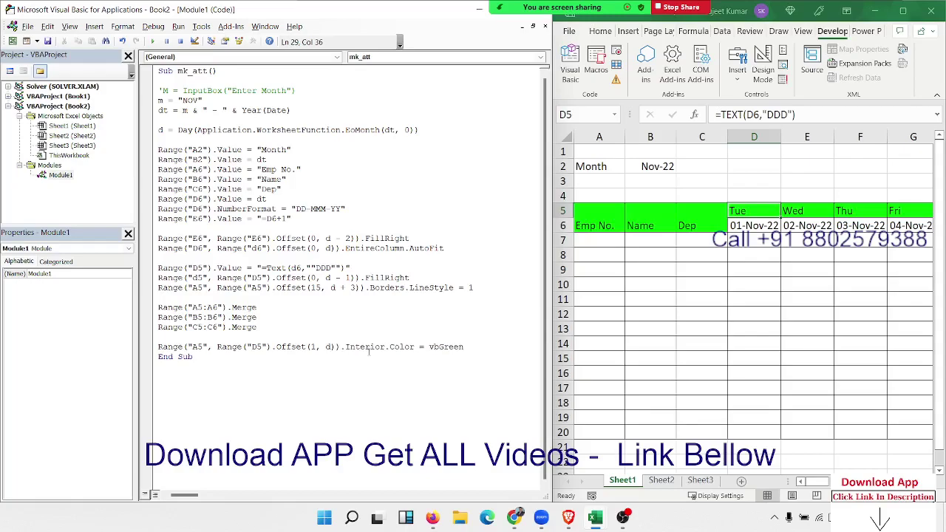
left_click(348, 337)
Rerun the macro and jump to the last filled date in row 6 to check coverage
left_click(153, 41)
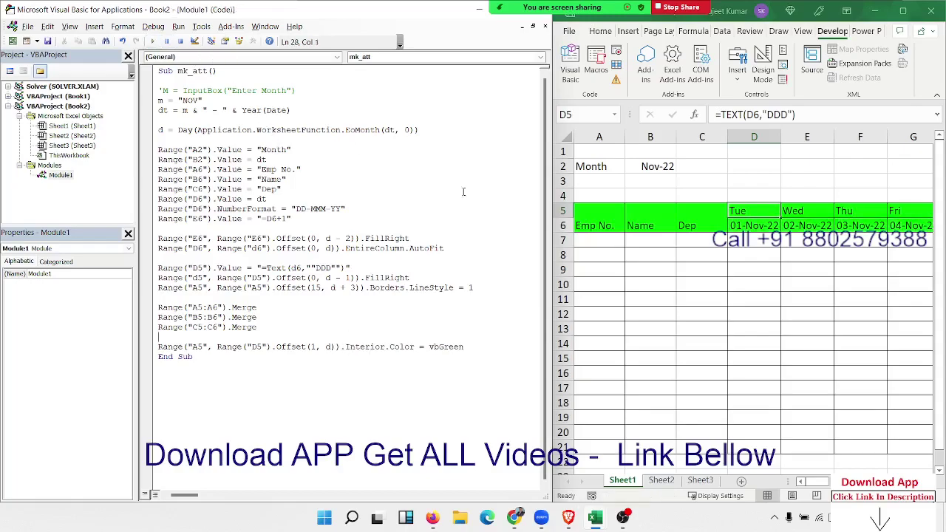
left_click(785, 226)
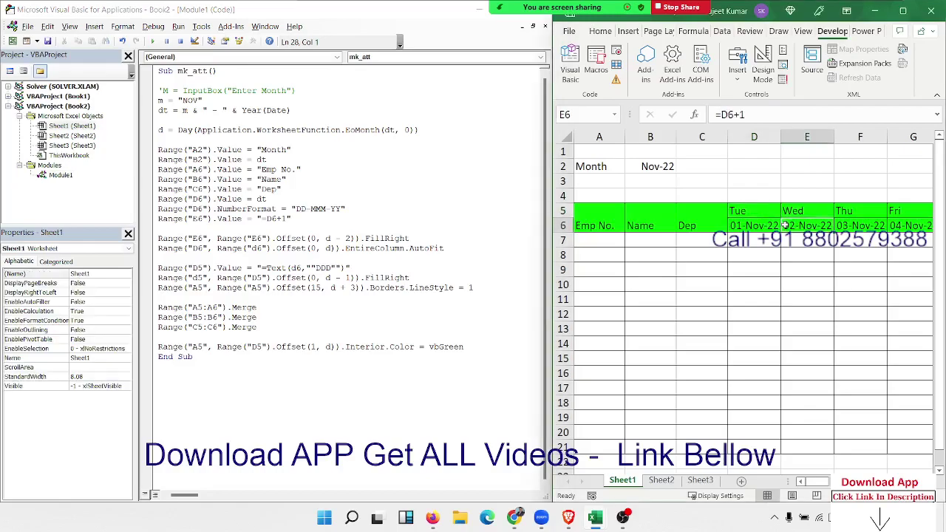
key("ctrl+Right")
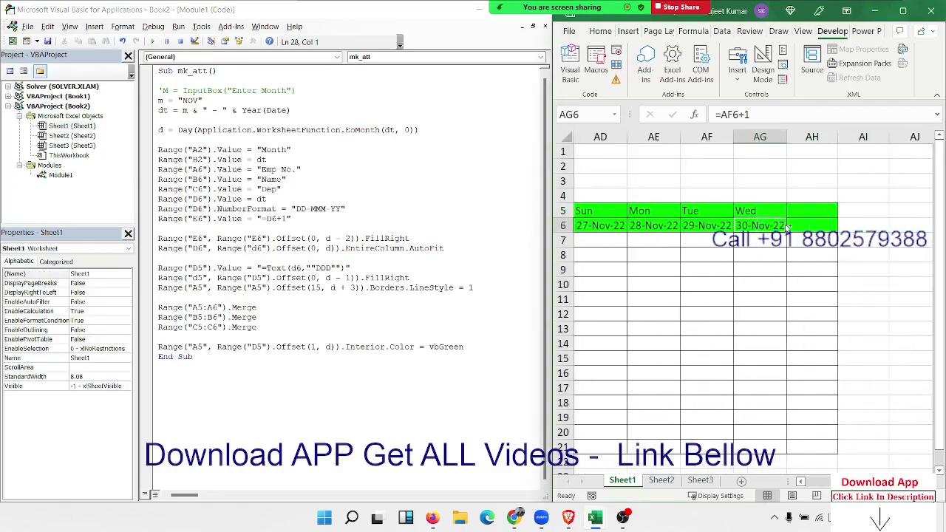
key("ctrl+Left")
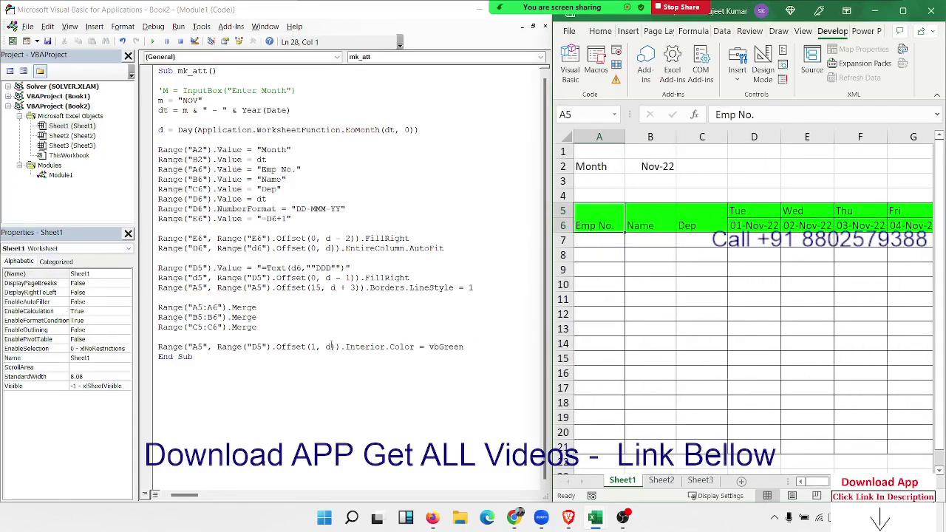
Set the fill range's column offset to d - 1 and recheck the D5 weekday formula
left_click(331, 346)
type("-")
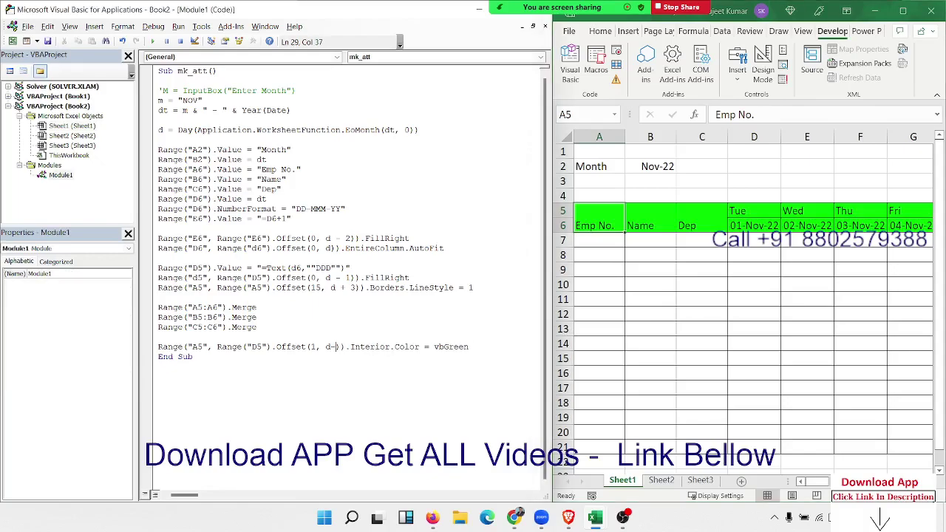
type("1")
left_click(390, 375)
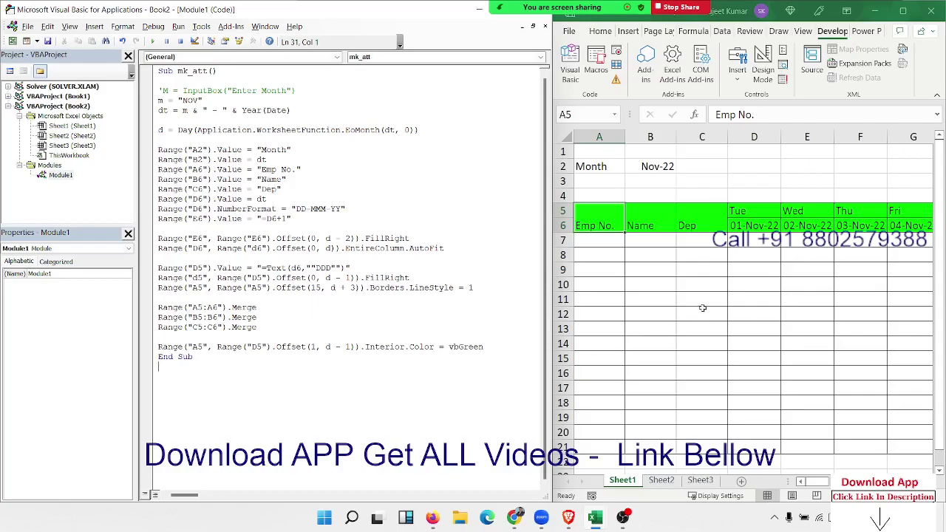
left_click(745, 217)
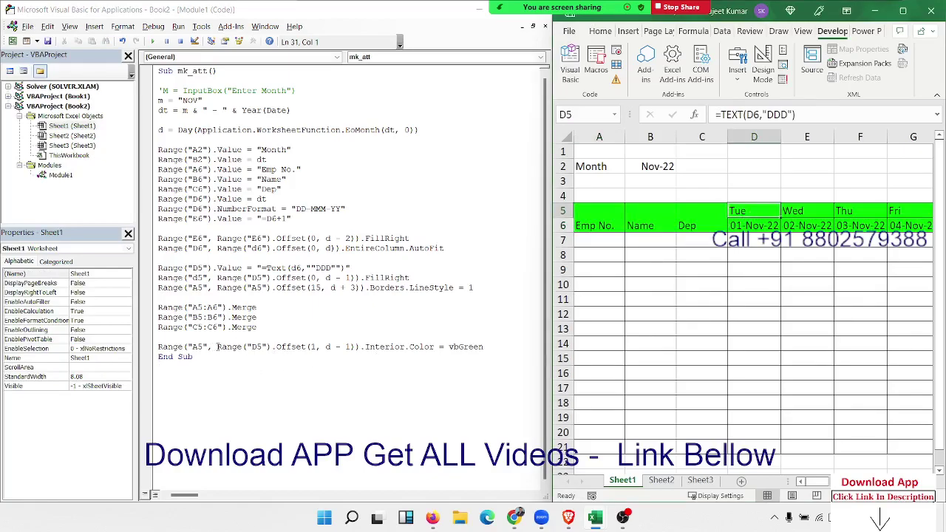
left_click_drag(216, 347, 358, 347)
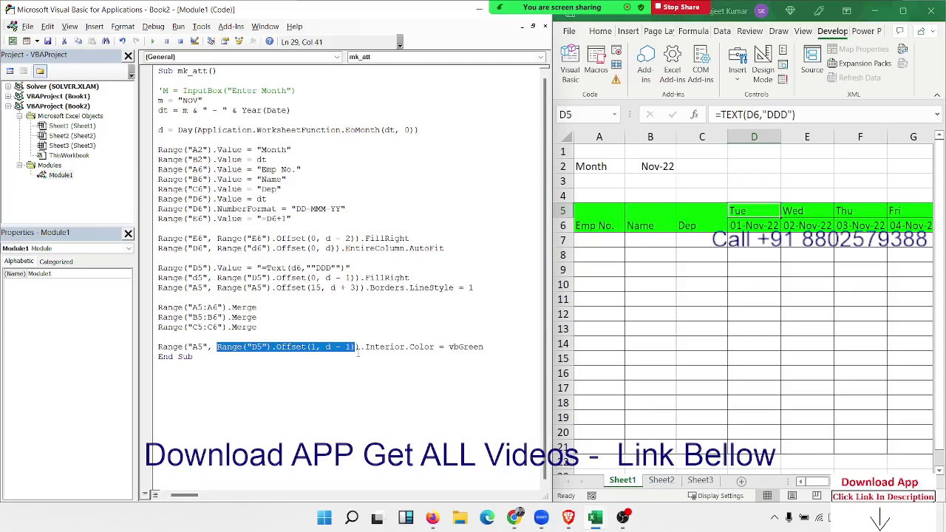
Run the macro on the blank Sheet2 and check the bordered area past the last date
left_click(660, 480)
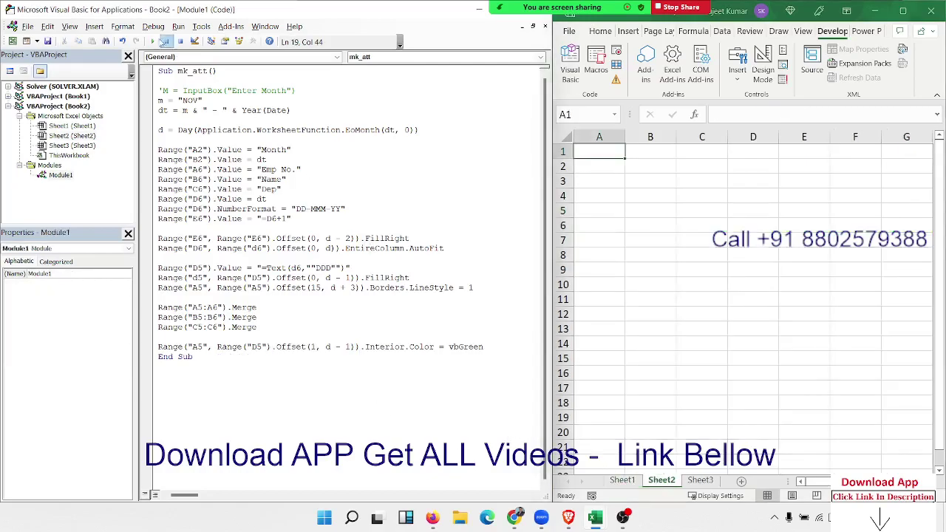
left_click(153, 42)
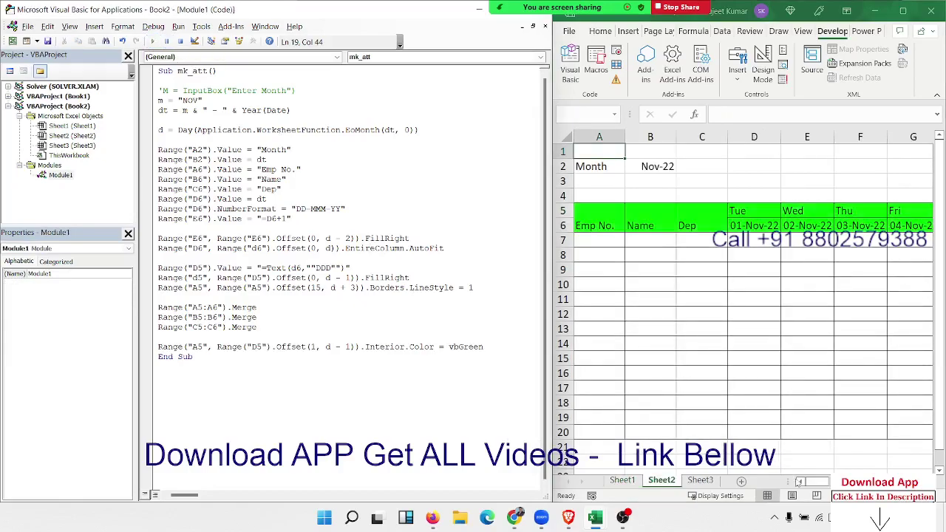
left_click(816, 484)
left_click_drag(816, 481, 903, 482)
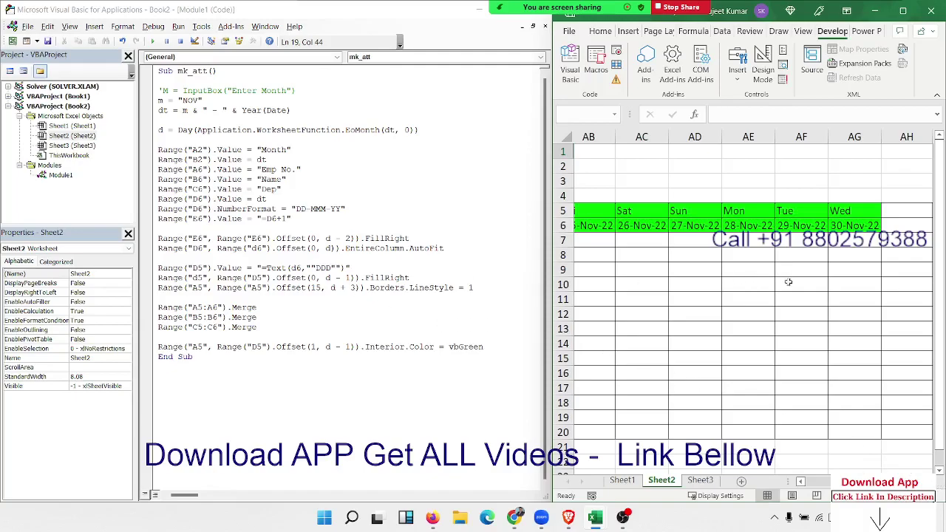
left_click(863, 283)
Select the 3 in the Borders line's d + 3 column offset to change it to d + 2
scroll(740, 333, "right", 1)
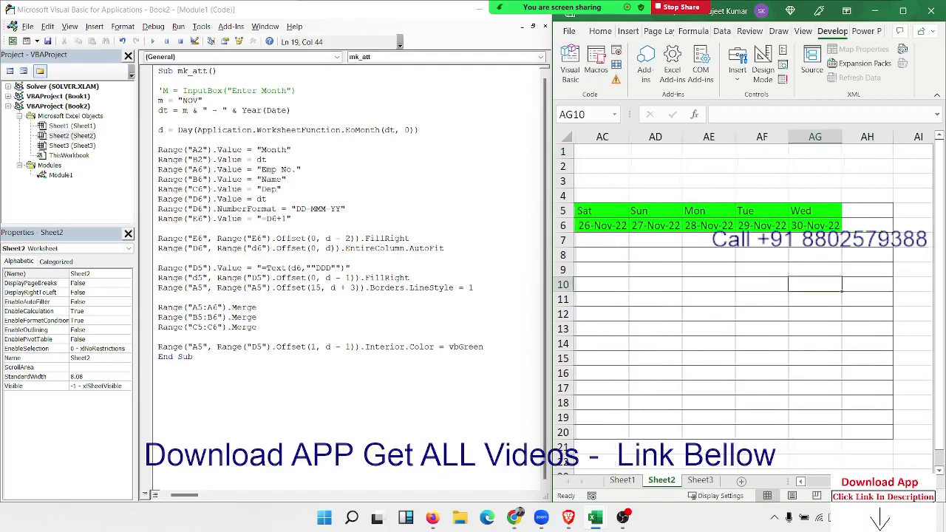
scroll(607, 422, "right", 1)
double_click(351, 288)
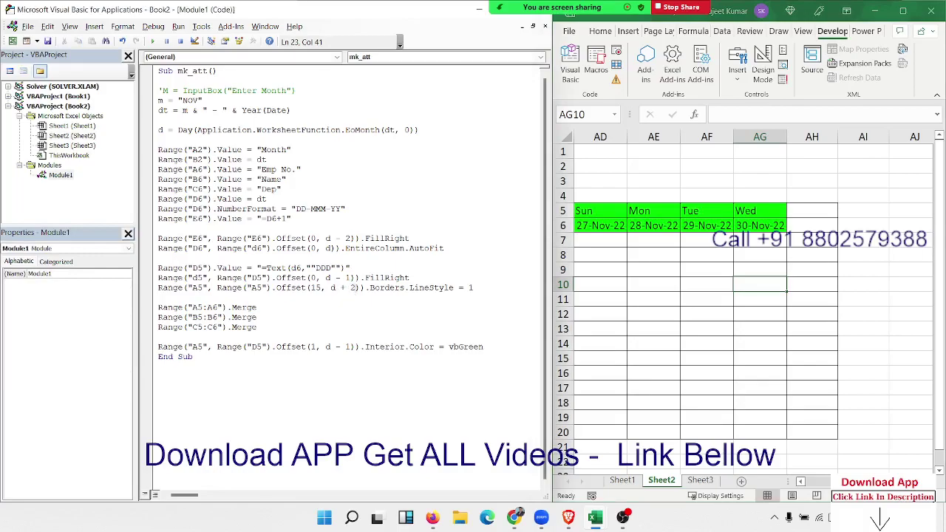
Run the mk_att macro on blank Sheet3 to generate the Nov-22 grid with Emp No., Name, Dep and weekday-labelled dates
key("Up")
left_click(698, 481)
left_click(264, 268)
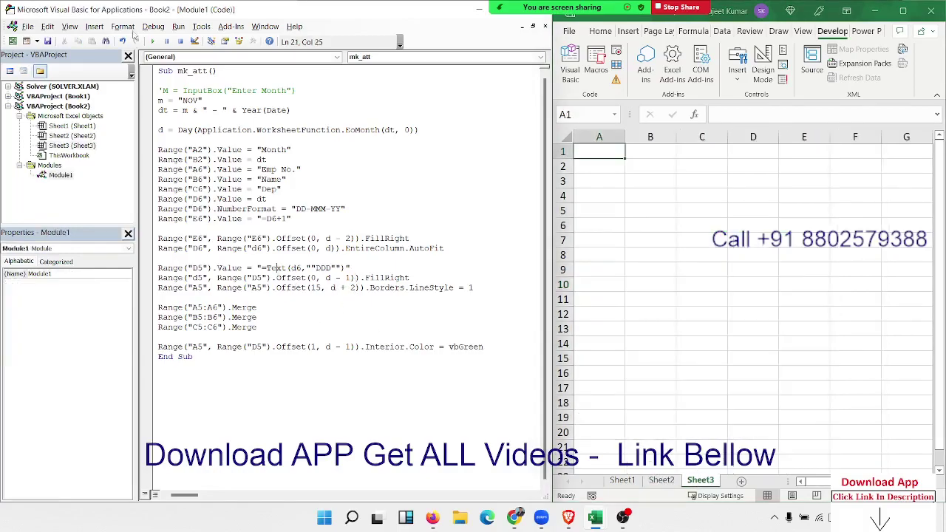
left_click(152, 41)
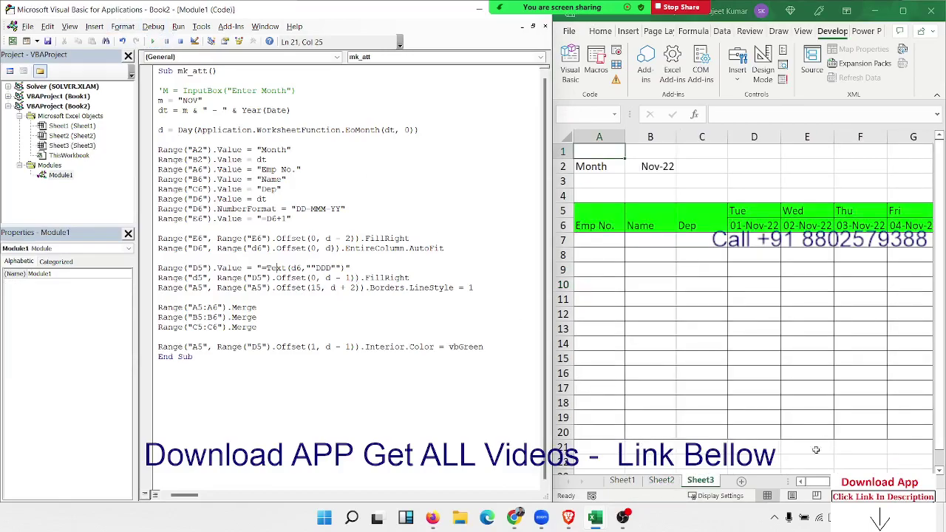
left_click_drag(817, 481, 831, 481)
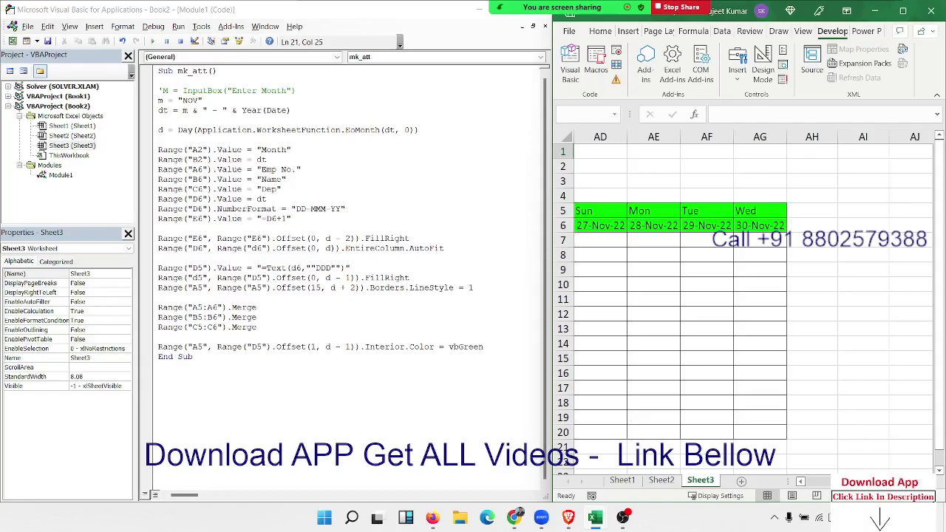
left_click(827, 485)
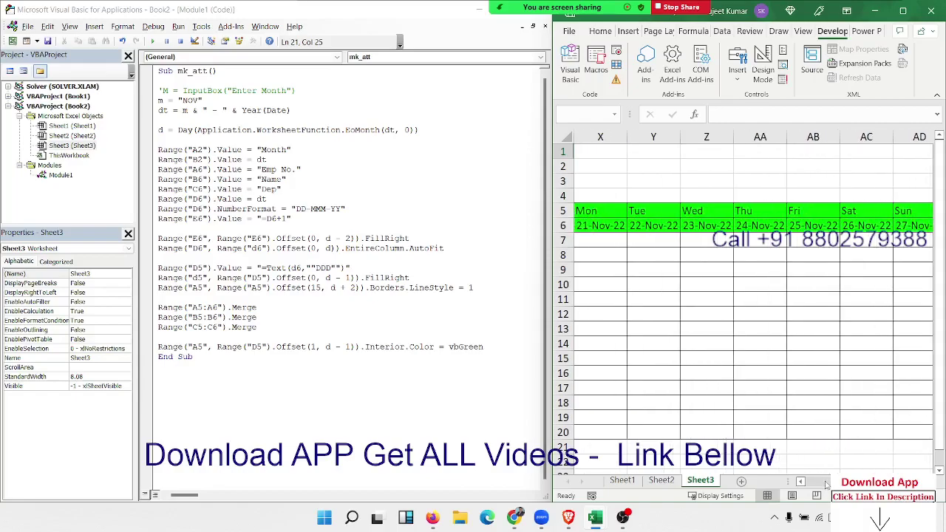
left_click_drag(826, 485, 810, 489)
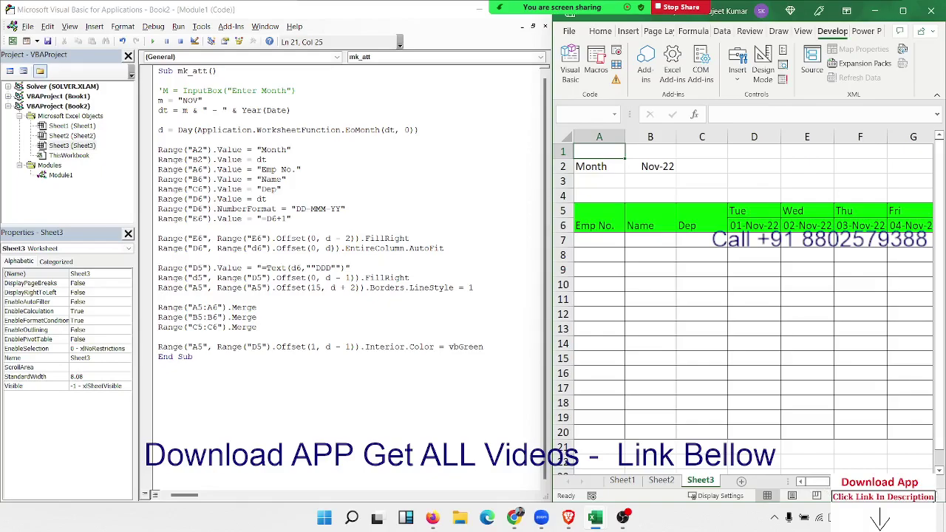
scroll(746, 296, "right", 1)
scroll(747, 295, "right", 1)
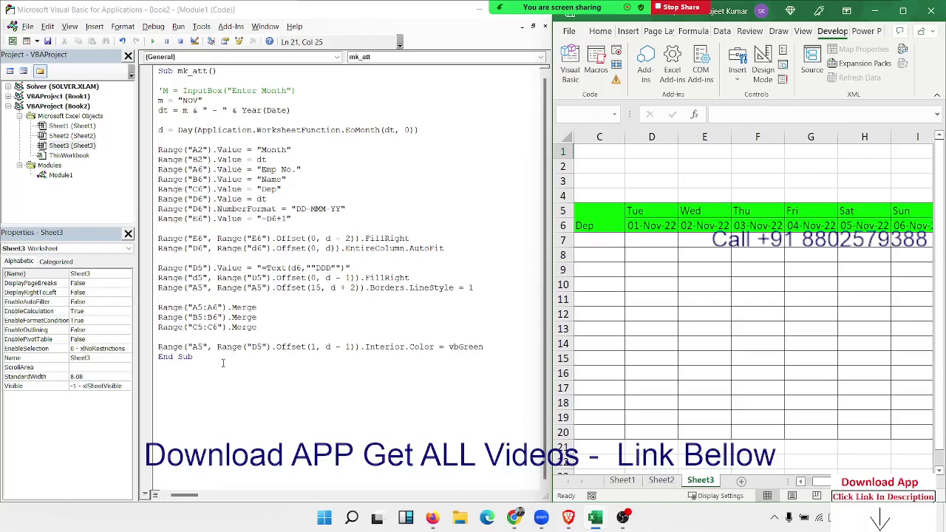
left_click_drag(222, 363, 158, 70)
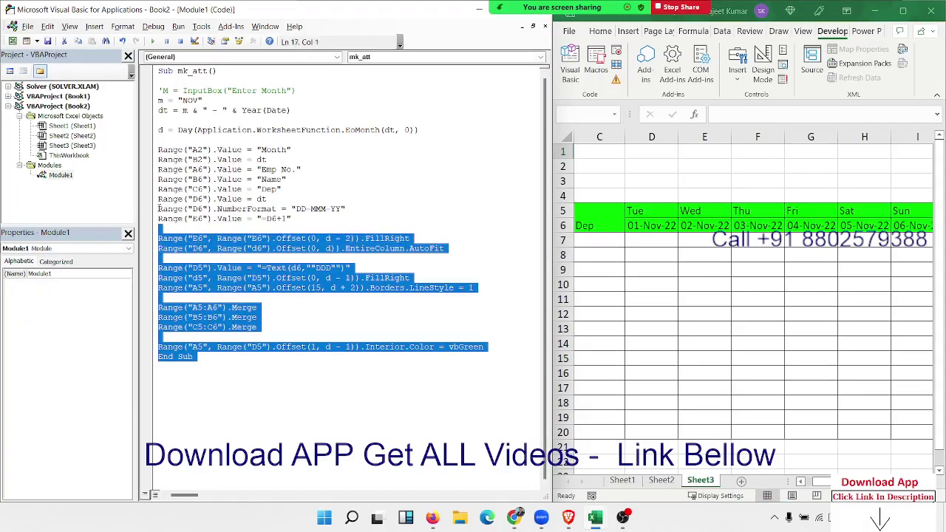
left_click(342, 311)
left_click(633, 326)
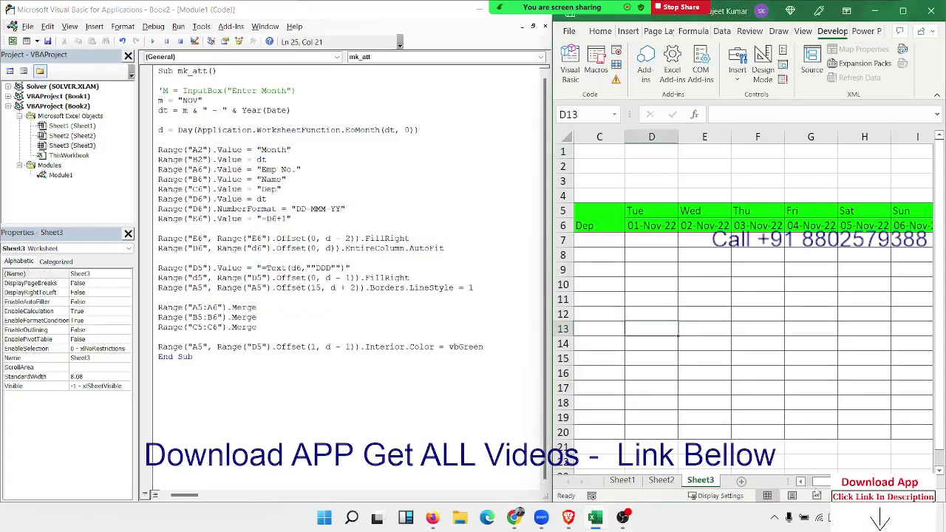
left_click_drag(817, 481, 807, 482)
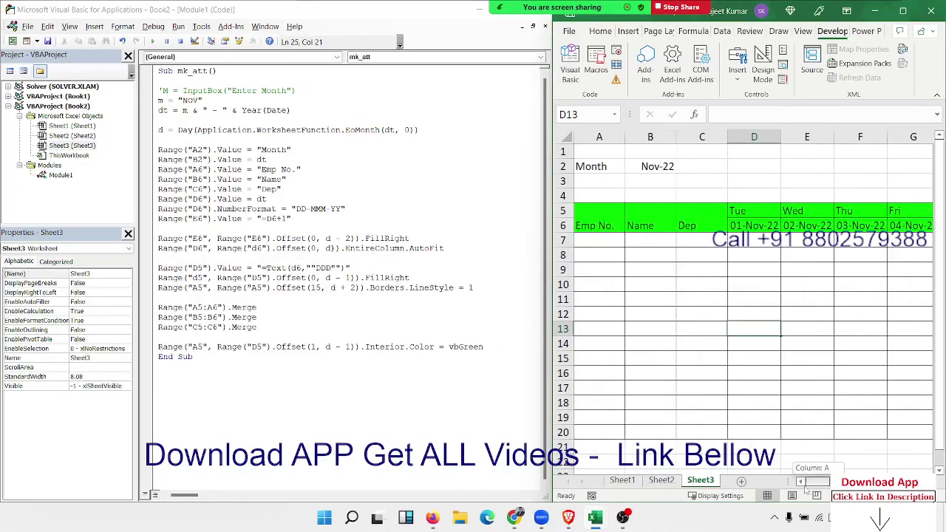
left_click(609, 244)
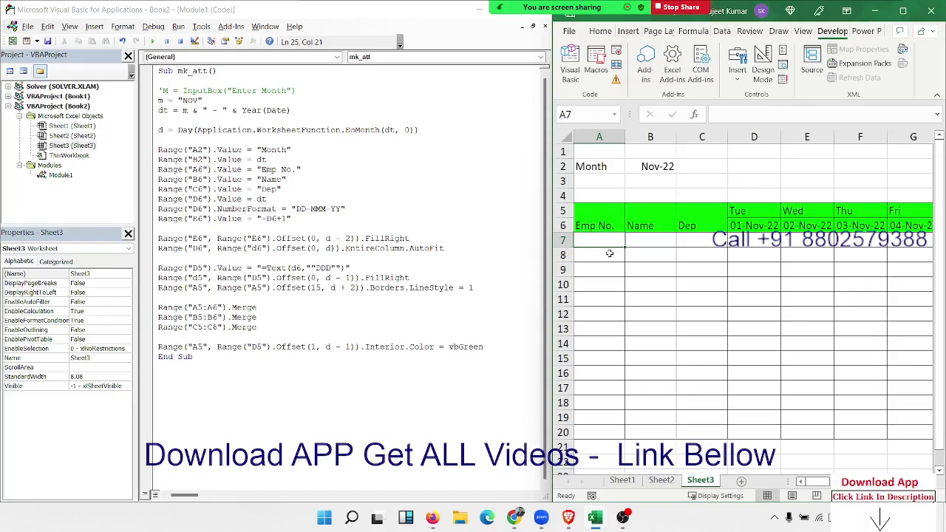
left_click(613, 421)
left_click(620, 444)
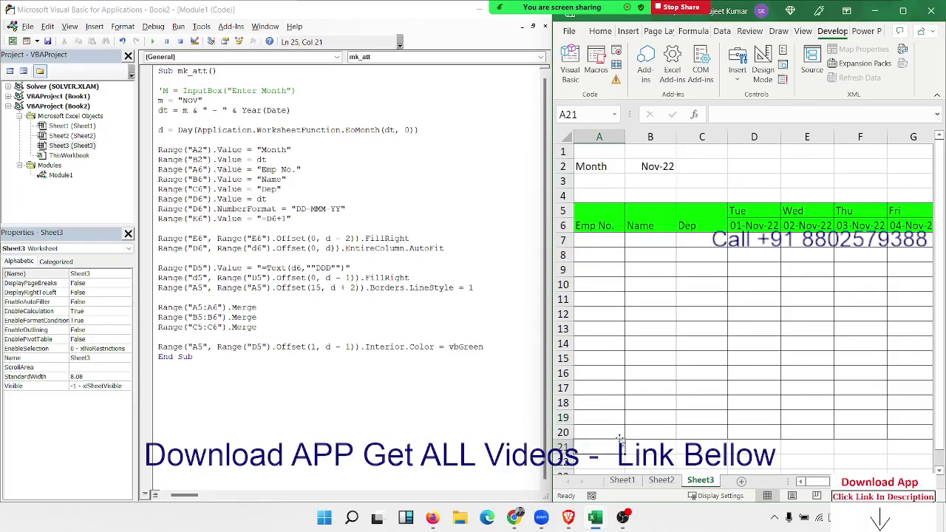
left_click(621, 434)
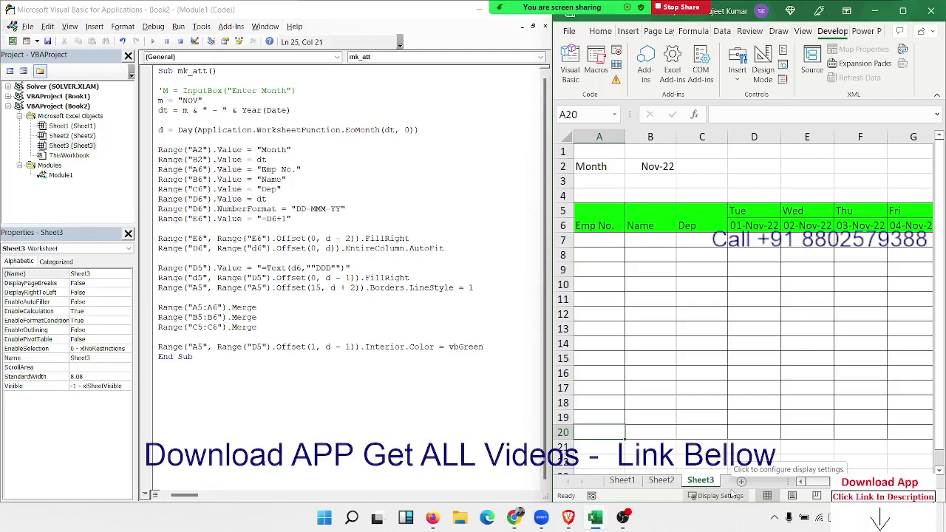
double_click(315, 288)
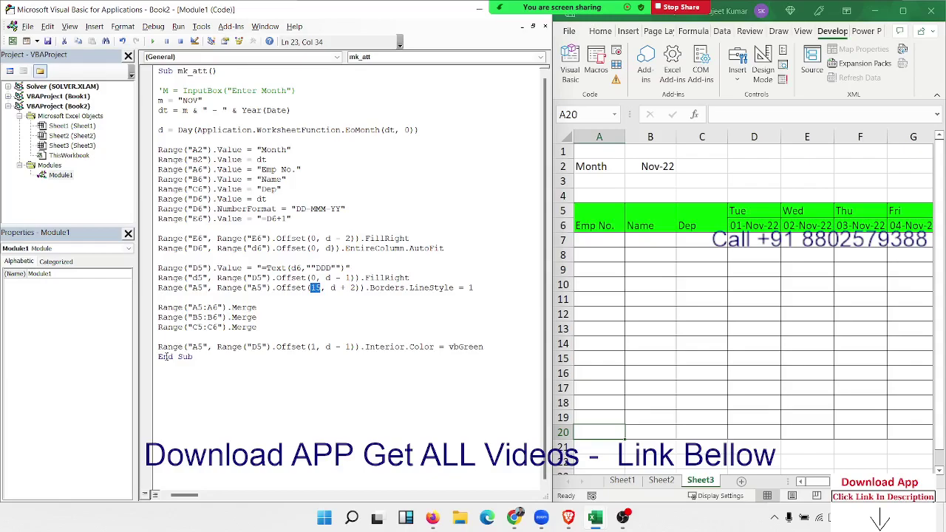
left_click(839, 267)
key("Right")
key("Right")
key("Right")
key("Right")
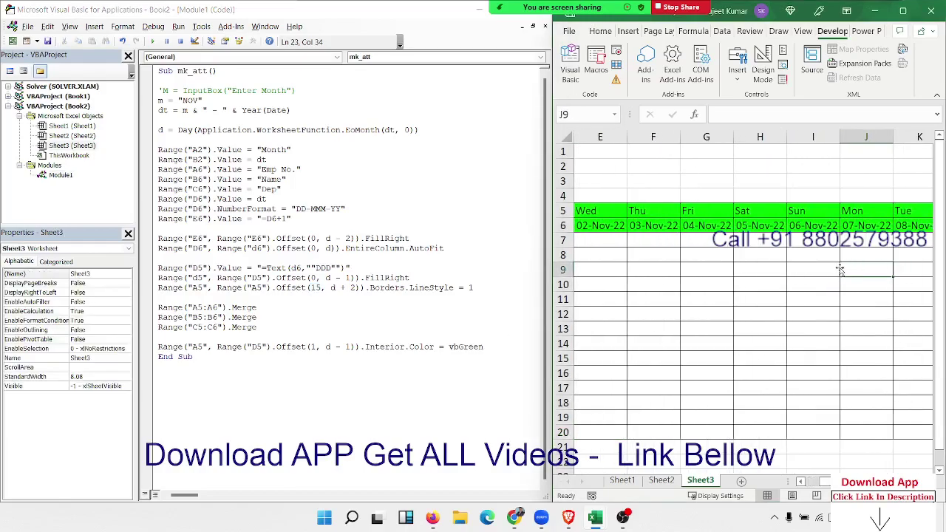
key("Left")
key("Left")
key("Up")
key("Up")
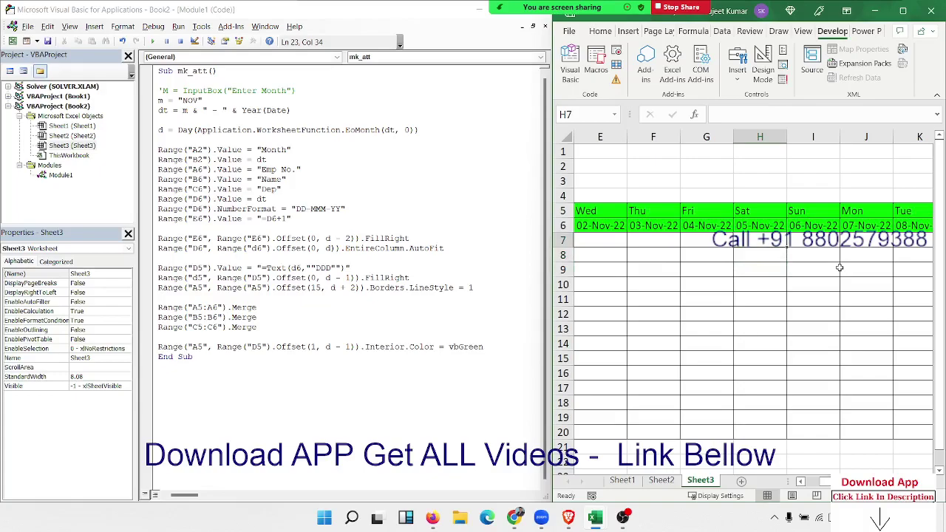
type("w/o")
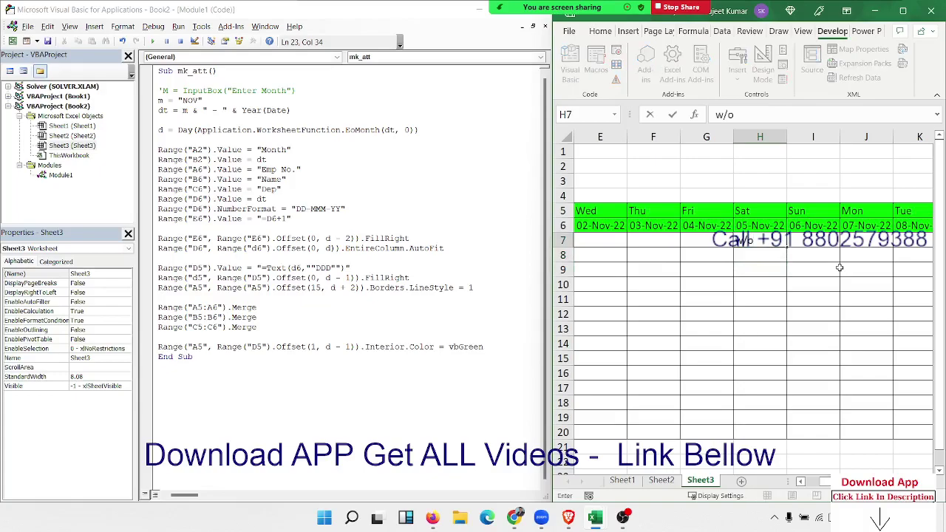
key("shift+Right")
key("shift+Down")
key("shift+Down")
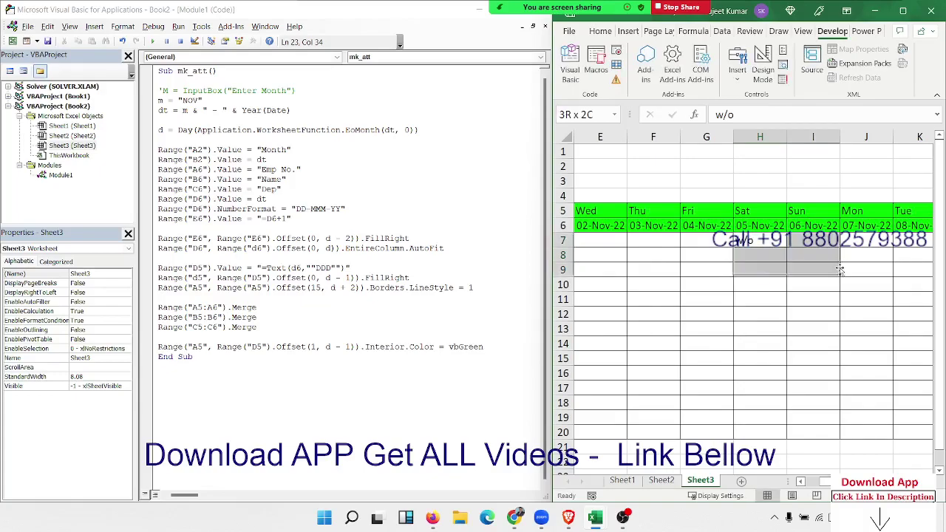
key("shift+Down")
key("shift+Down")
key("shift+Down")
key("shift+Down")
key("shift+Down")
key("shift+Down")
key("shift+Down")
key("shift+Down")
key("shift+Down")
key("shift+Down")
key("shift+Down")
key("shift+Down")
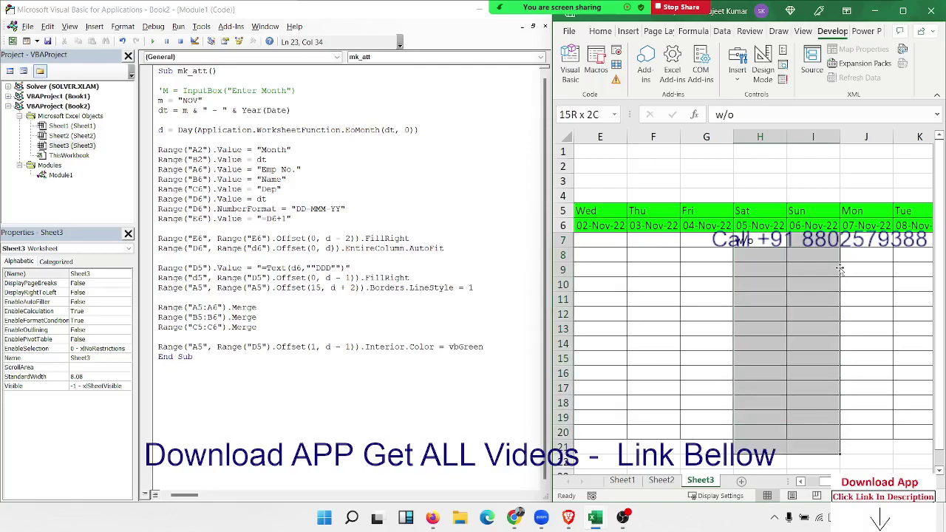
key("shift+Up")
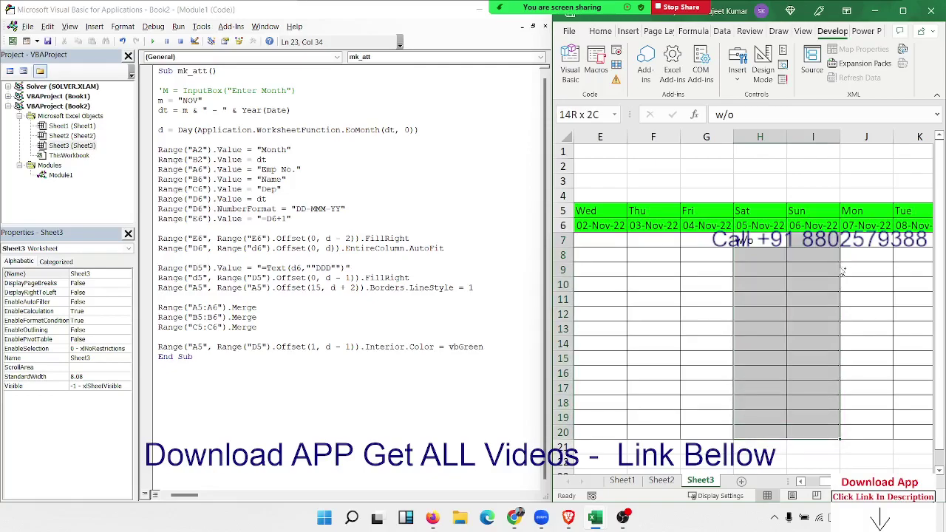
key("ctrl+r")
key("ctrl+d")
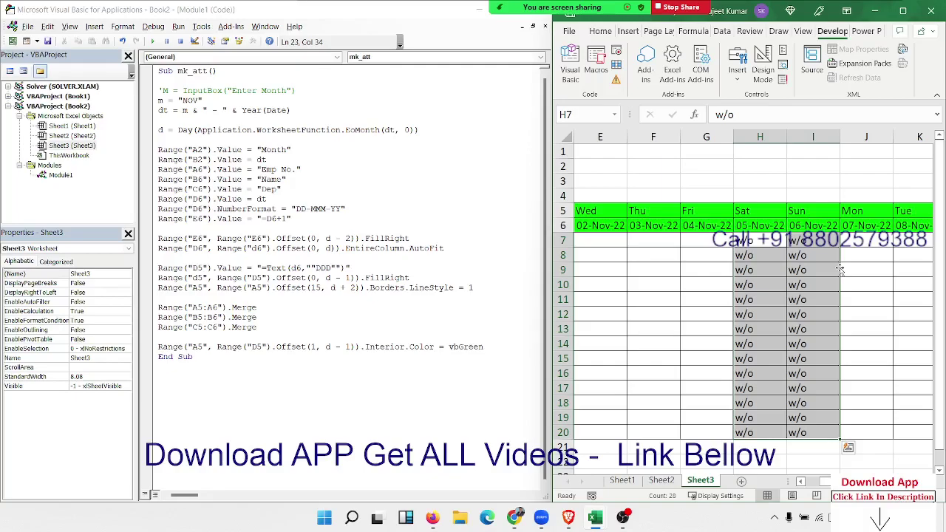
key("ctrl+z")
key("ctrl+z")
key("ctrl+z")
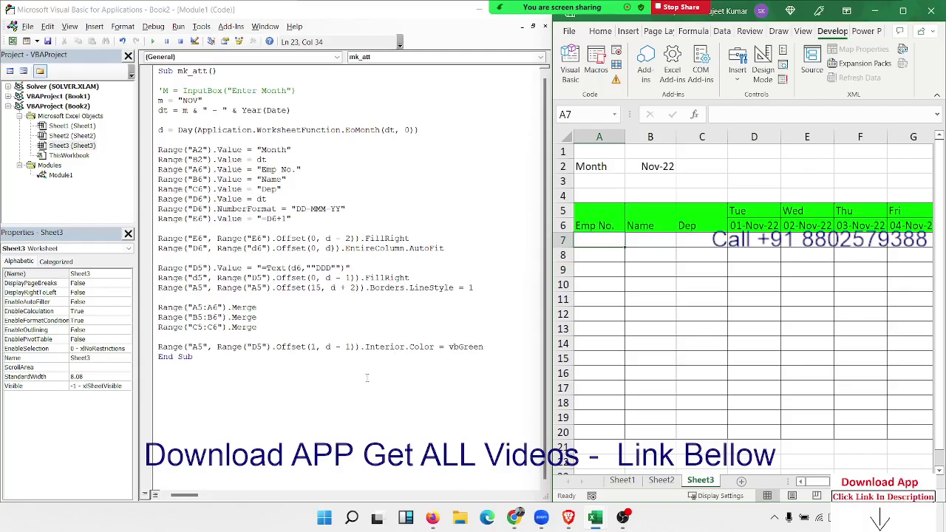
left_click(400, 348)
key("ctrl+a")
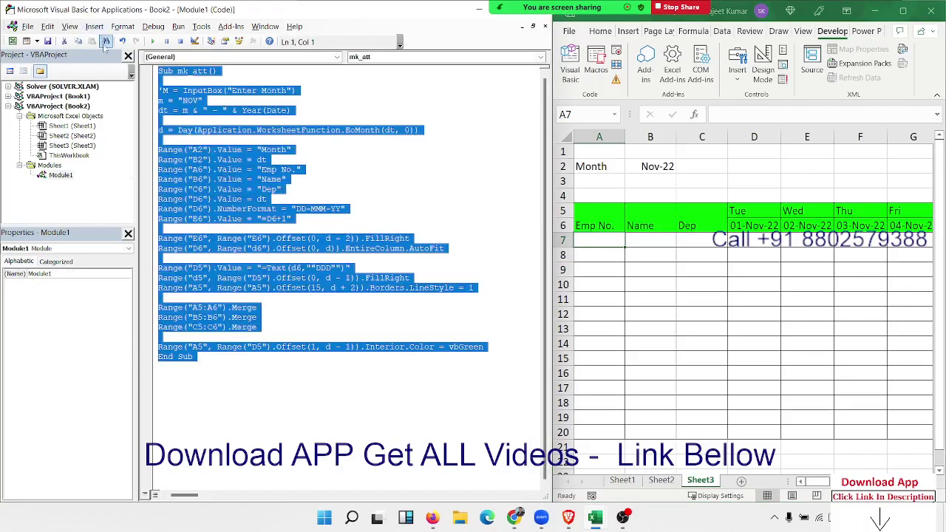